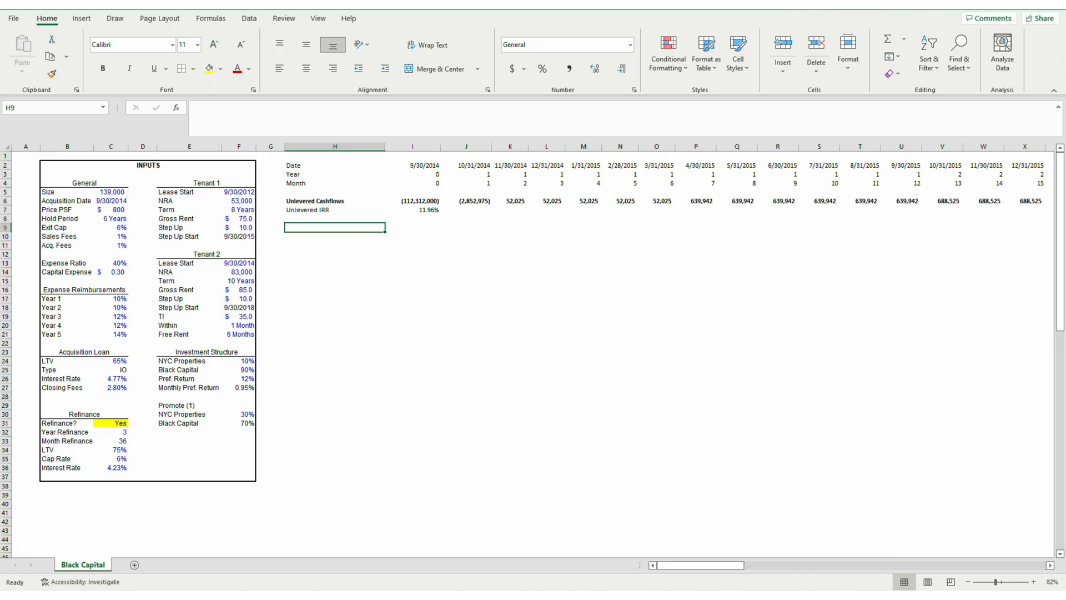
Examine the monthly cash flow build-up from Rental Revenue down to Net Cash Flow
key(Down)
key(Down)
key(Down)
key(Down)
key(Down)
key(Down)
key(Down)
key(Down)
key(Down)
key(Down)
key(Down)
key(Down)
key(Down)
key(Down)
key(Down)
key(Down)
key(Down)
key(Down)
key(Down)
key(Down)
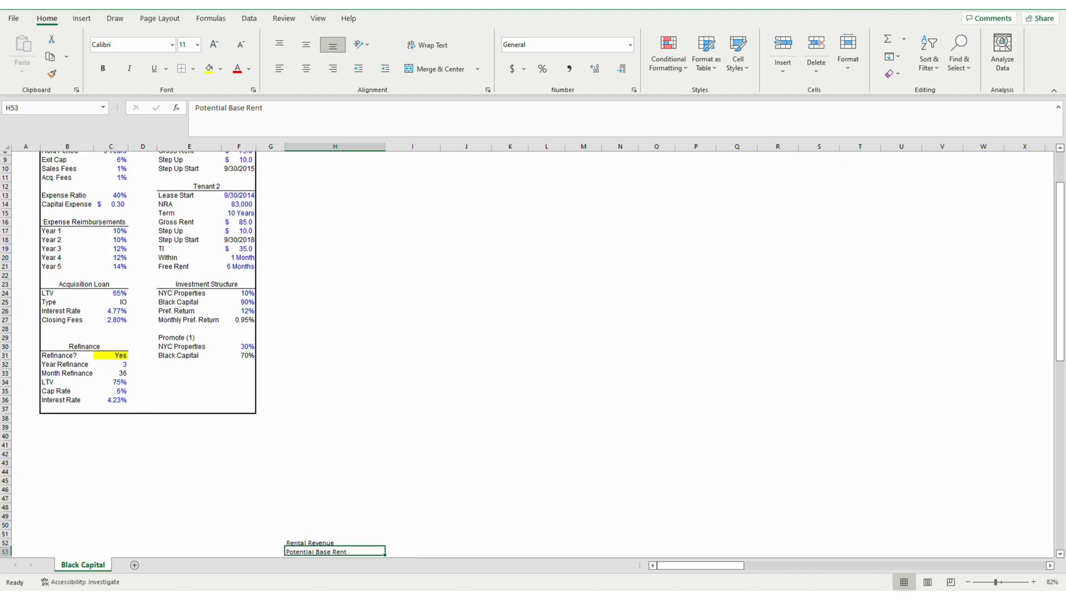
key(Down)
key(Down)
key(Down)
key(Down)
key(Down)
key(Down)
key(Down)
key(Down)
key(Down)
key(Down)
key(Down)
key(Down)
key(Down)
key(Down)
key(Down)
key(Down)
key(Down)
key(Down)
key(Down)
key(Down)
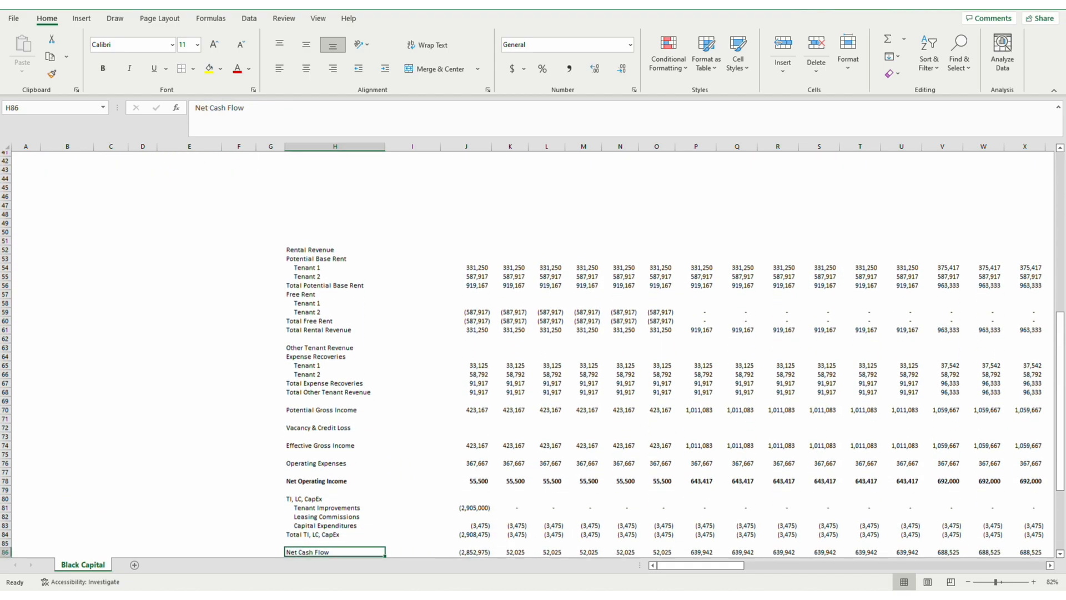
Examine the acquisition and sales price and fee rows beneath Net Cash Flow
scroll(533, 350, down, 15)
key(Up)
key(Up)
key(Up)
key(Up)
key(Up)
key(Up)
key(Up)
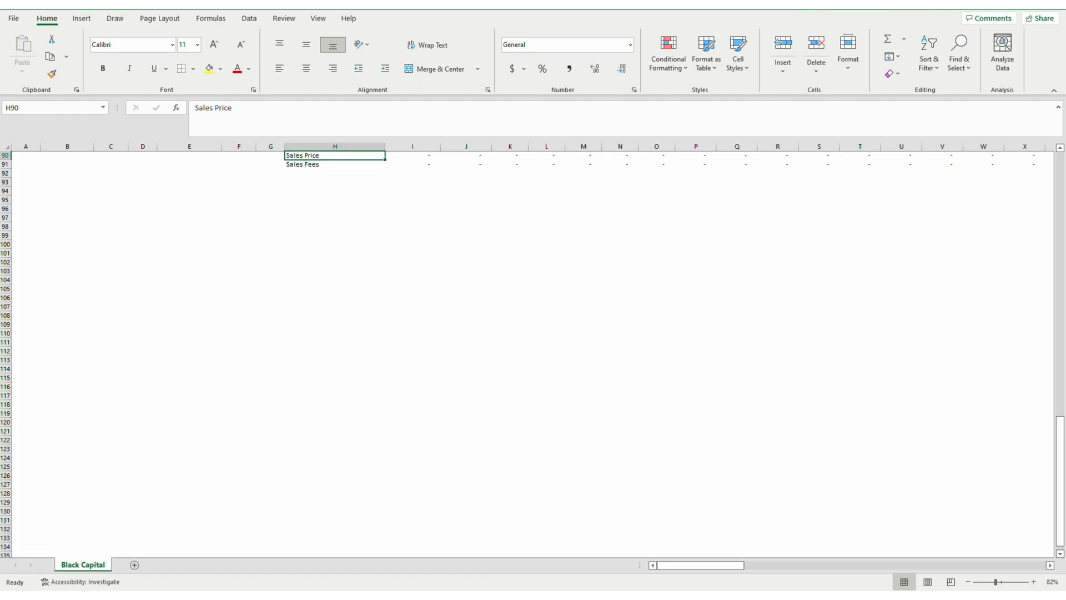
key(Up)
key(Down)
key(Down)
key(Down)
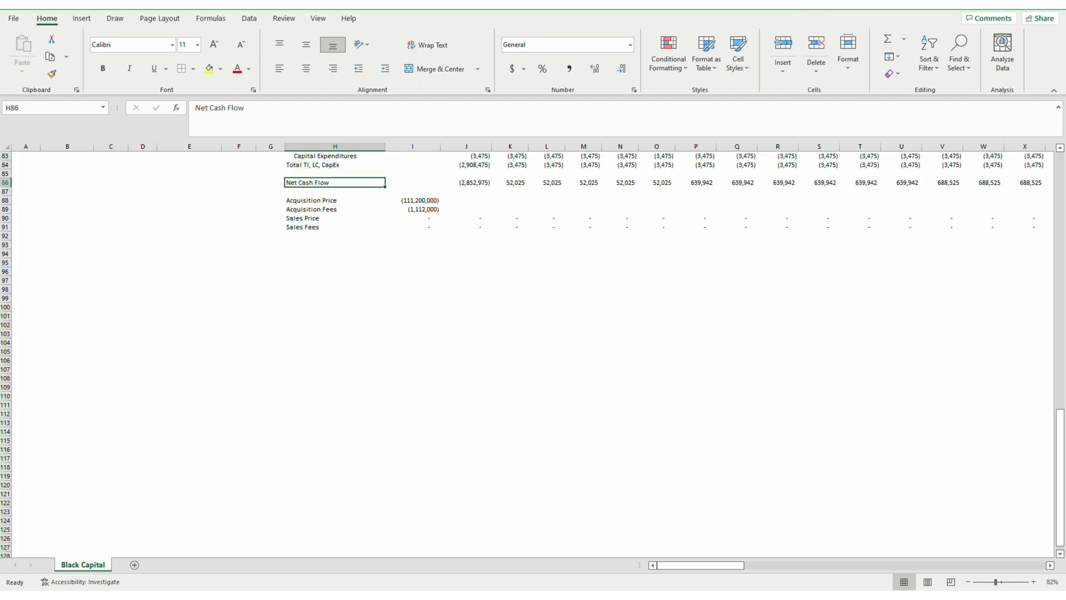
Review the cash flow rows from Net Cash Flow back up through Rental Revenue, ending at empty cell H9
key(Up)
key(Up)
key(Up)
key(Up)
key(Up)
key(Up)
key(Up)
key(Up)
key(Up)
key(Up)
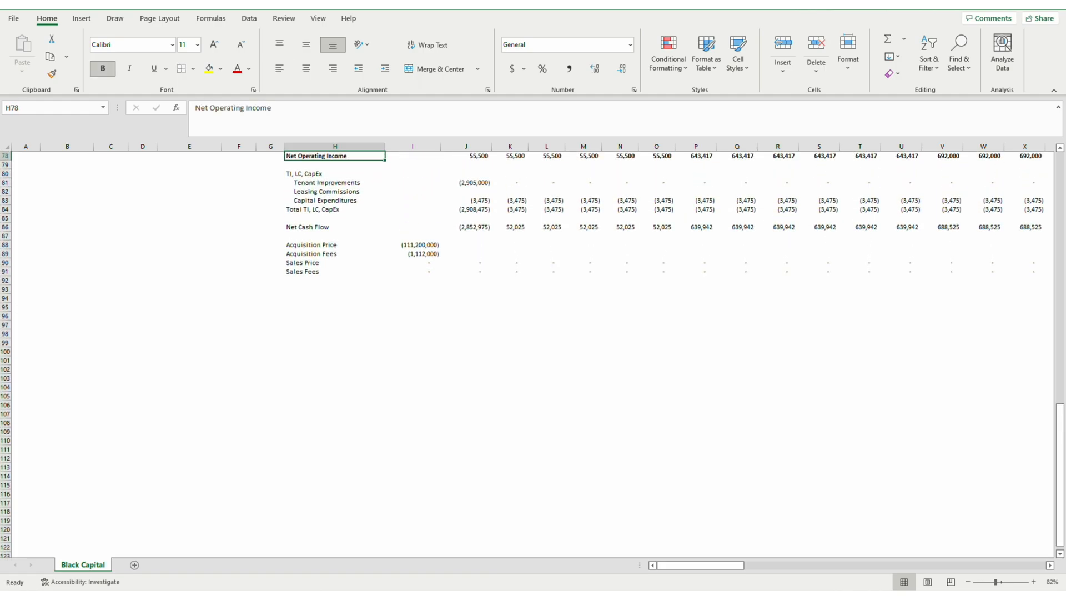
key(ctrl+Up)
key(ctrl+Up)
key(ctrl+Up)
key(ctrl+Up)
key(ctrl+Up)
key(ctrl+Up)
key(ctrl+Up)
key(ctrl+Up)
key(ctrl+Up)
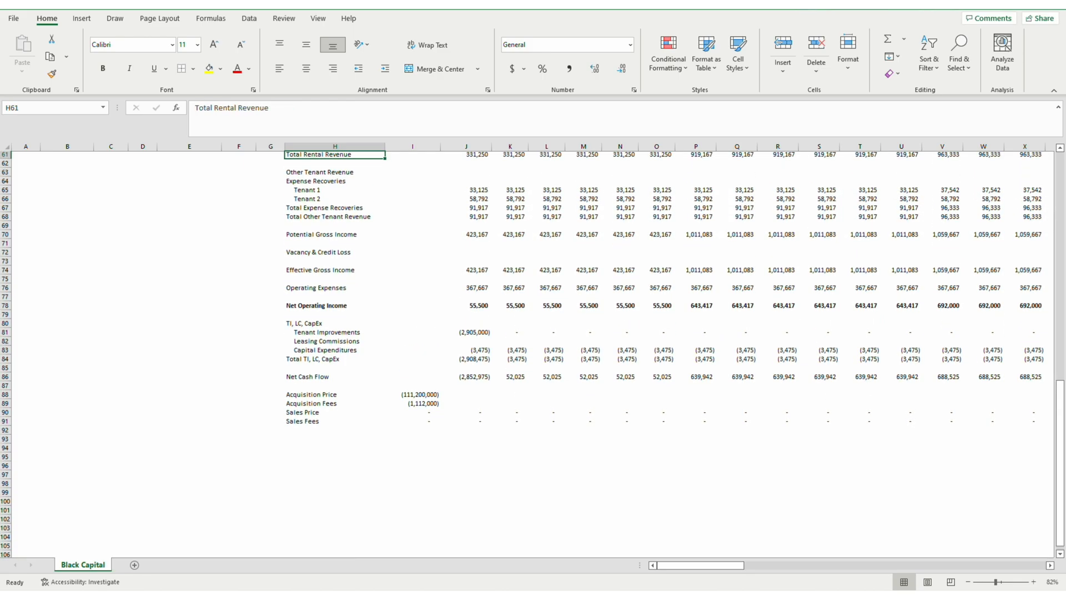
key(ctrl+Up)
key(Down)
key(Down)
key(Down)
key(Up)
key(ctrl+Up)
key(ctrl+Up)
key(Down)
key(Down)
key(Down)
key(Down)
key(Down)
key(Down)
key(Down)
key(Down)
key(Up)
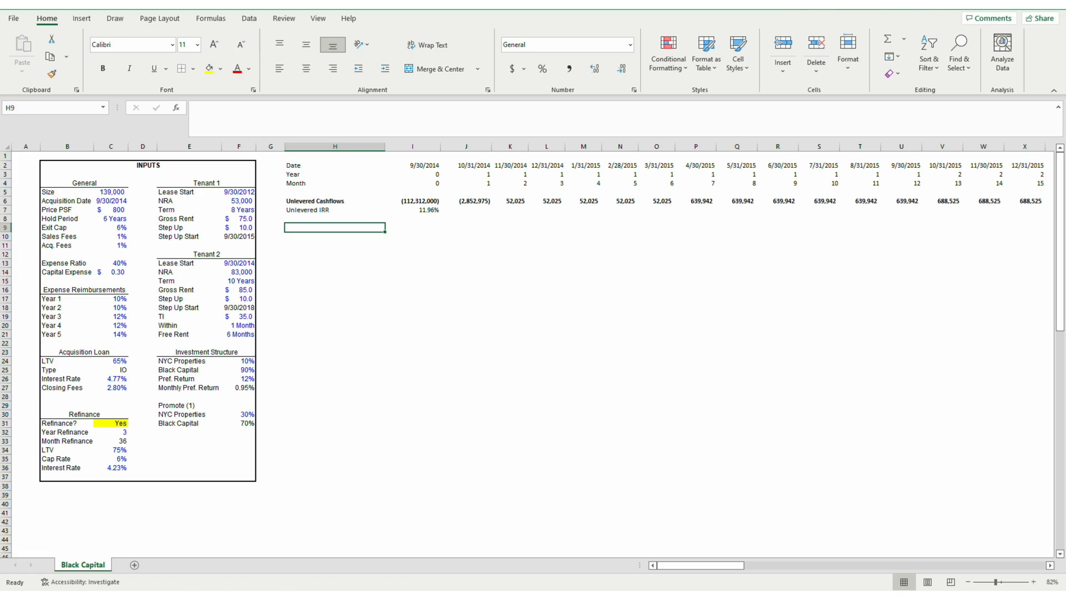
Enter the heading "Acquisition Loan" in cell H9 and italicize it
text(Acquisition Loan)
key(Return)
key(Up)
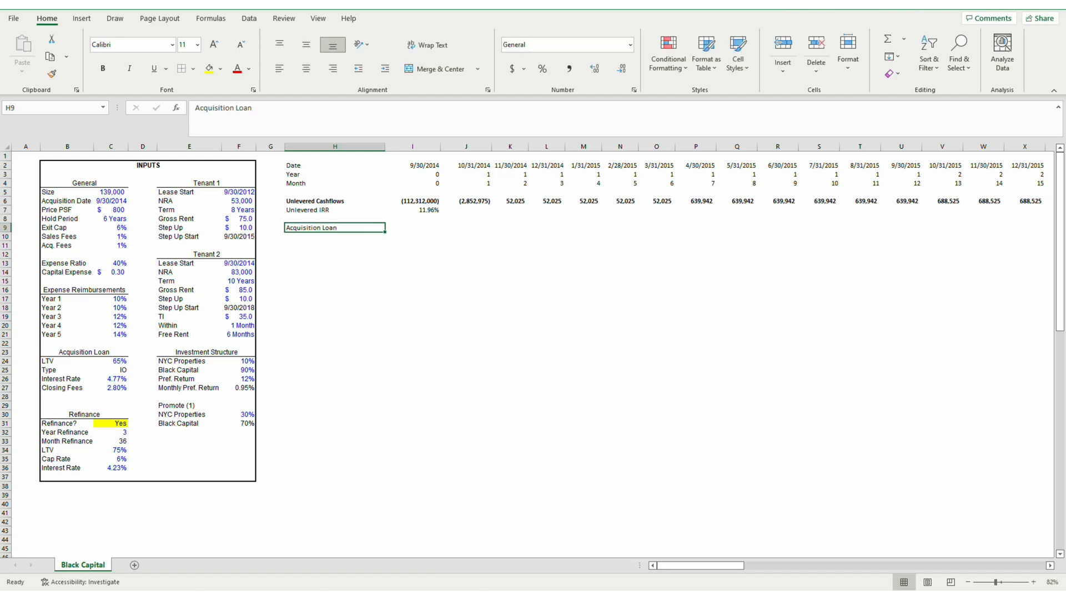
key(ctrl+i)
key(Down)
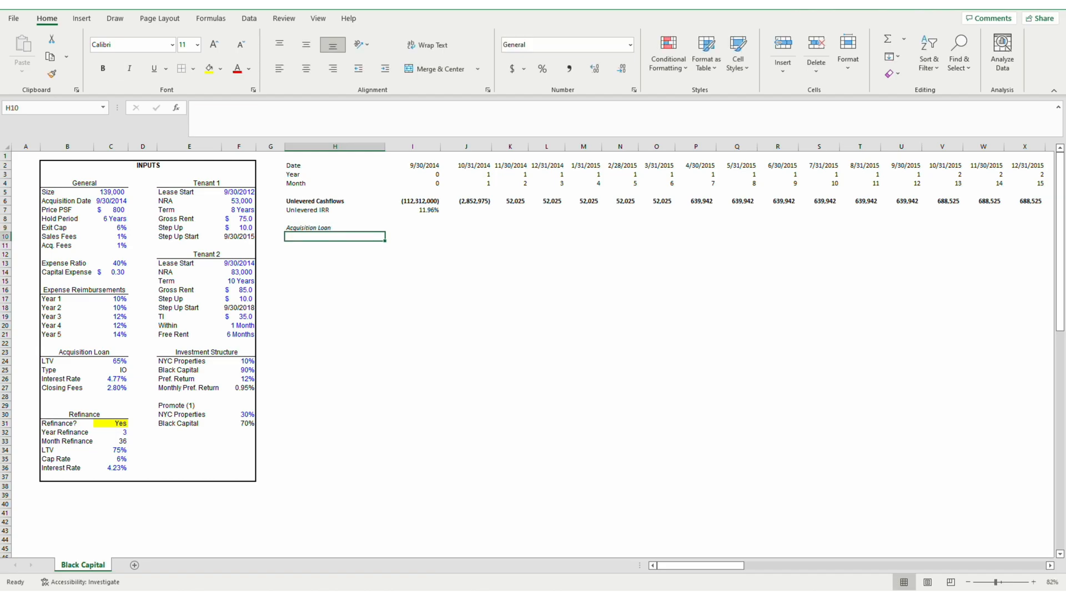
Add a "Loan Proceeds" row in H10 and calculate it in I10 from the acquisition price and LTV with =-I88*$C$24
text(Loan Proceeds)
key(Tab)
text(=-)
key(ctrl+Down)
key(Down)
key(Down)
key(Down)
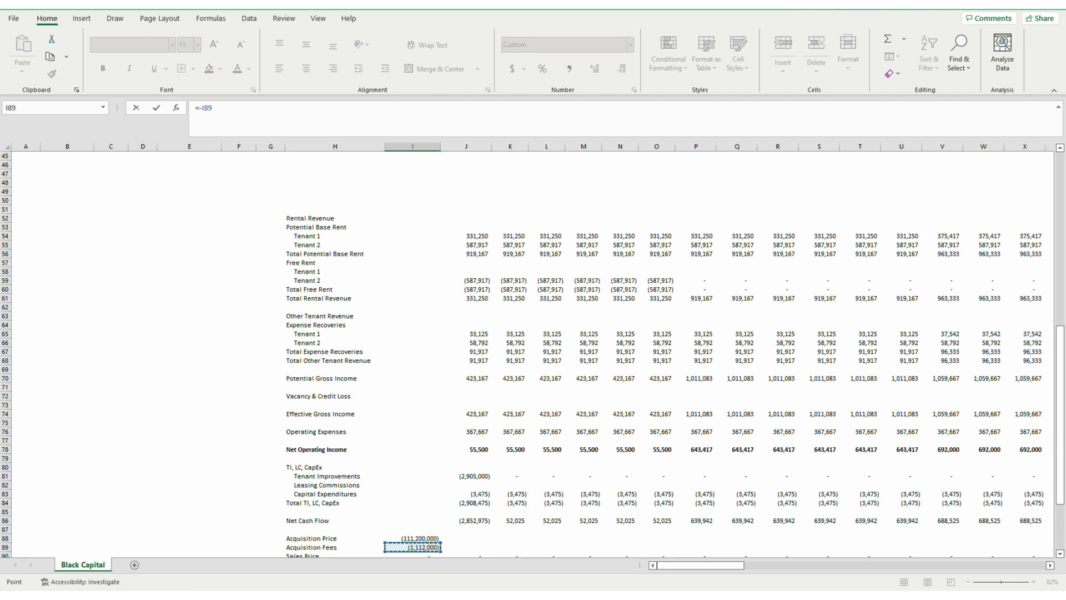
key(Up)
key(Up)
key(Up)
key(F2)
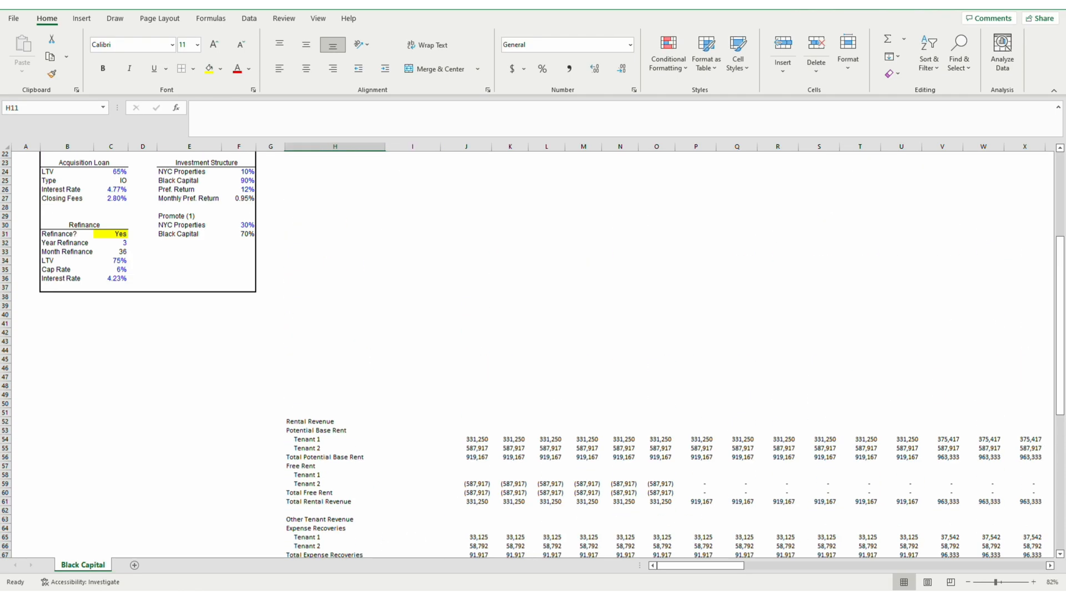
text(*)
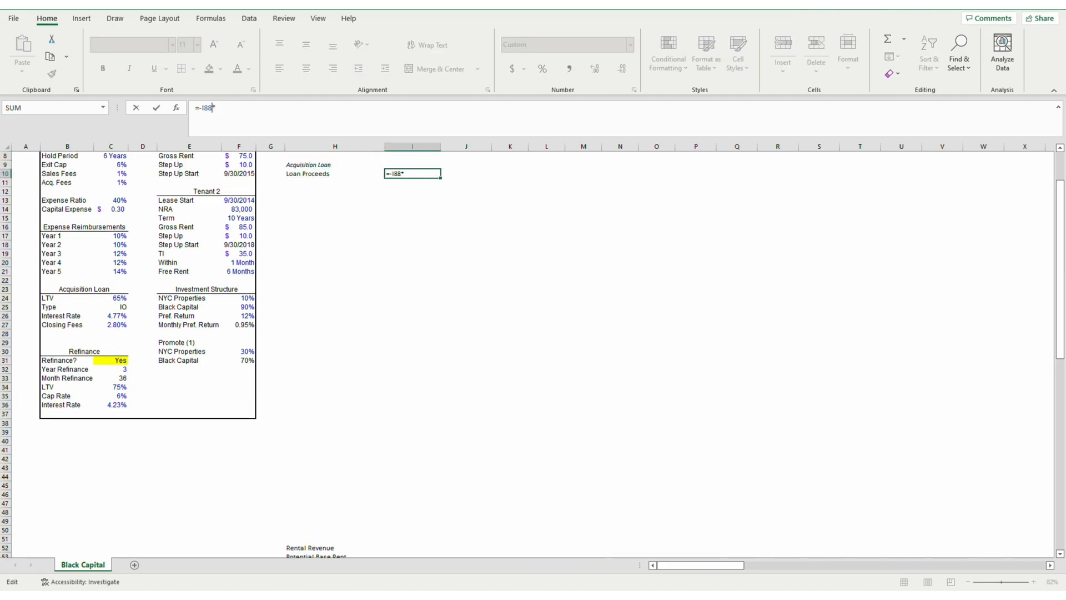
key(Left)
key(Left)
key(Left)
key(Left)
key(Left)
key(Left)
key(Down)
key(Down)
key(Down)
key(Down)
key(Down)
key(Down)
key(Down)
key(Down)
key(Down)
key(Down)
key(Down)
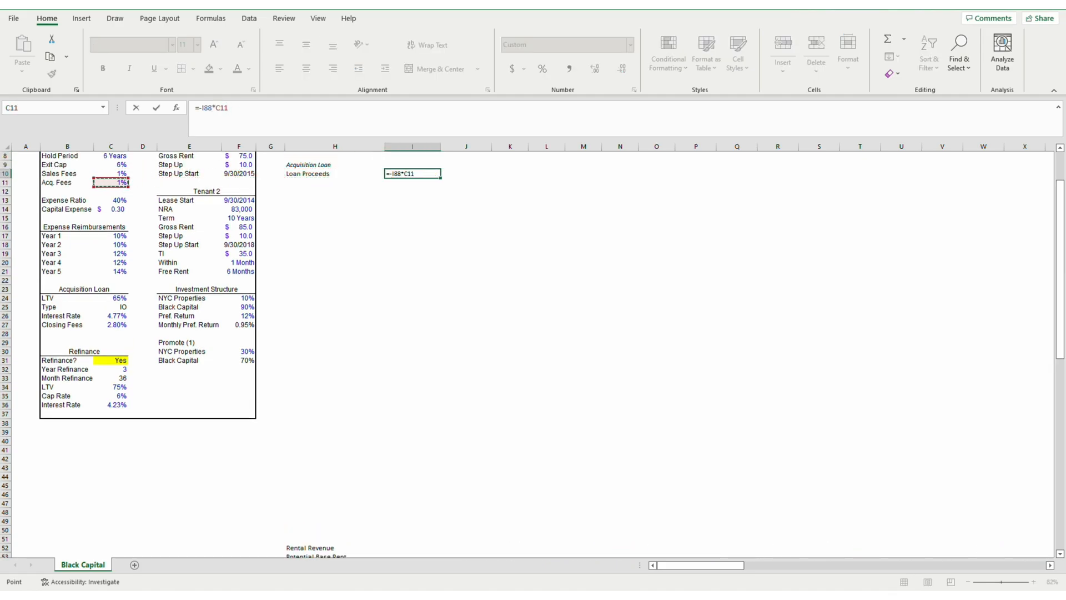
key(Down)
key(Down)
key(Down)
key(F4)
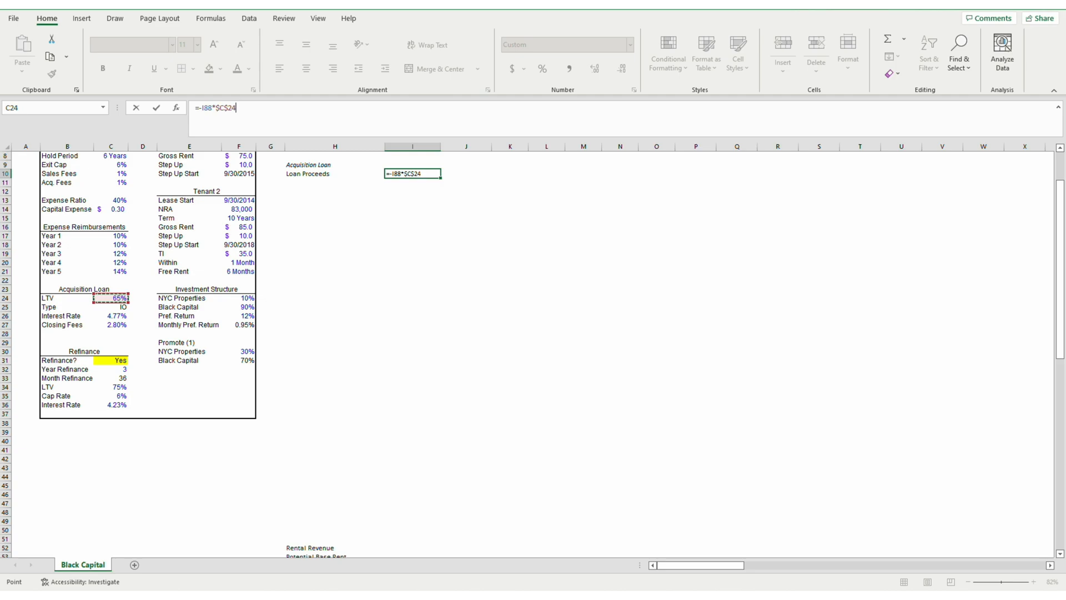
key(Return)
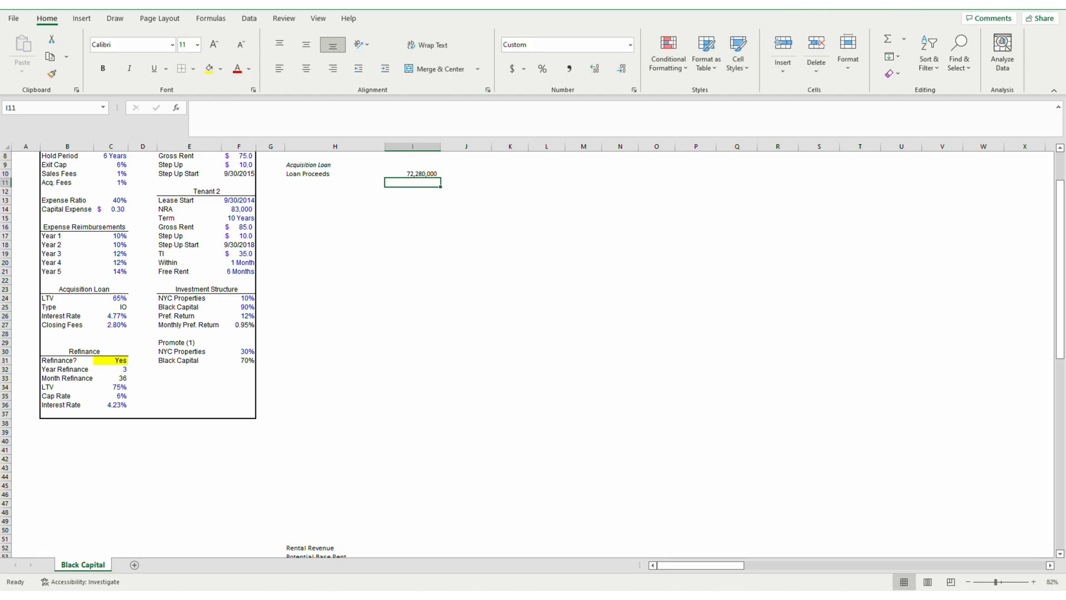
Add a "Mortgage Recording Tax" row in H11 and calculate I11 as negative Loan Proceeds (I10) times the acquisition loan's Closing Fees rate
key(Left)
text(Mortgage )
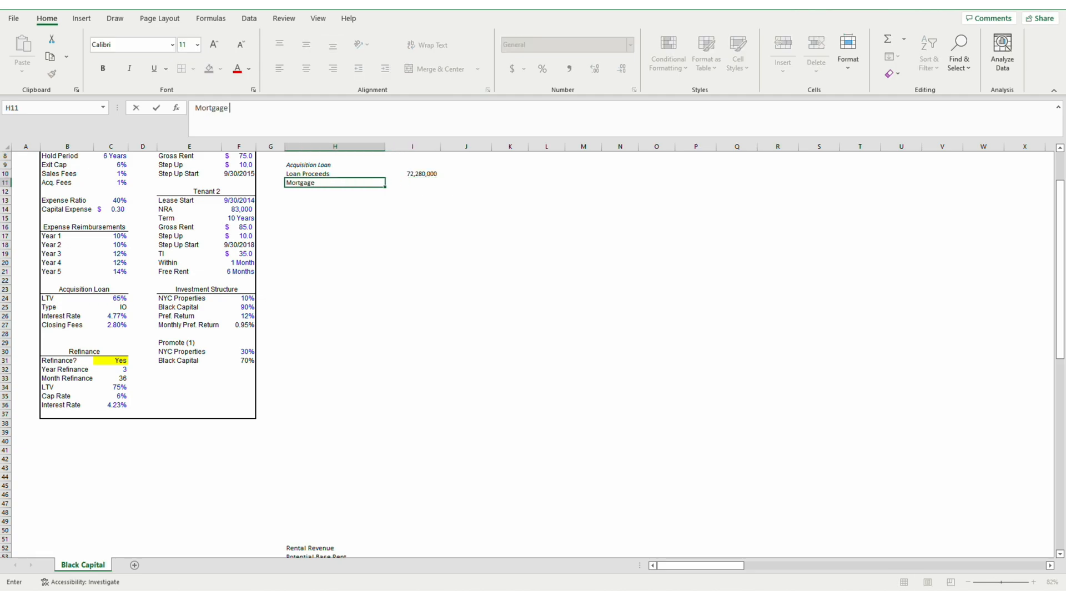
text(Recording Tax)
key(Tab)
text(=)
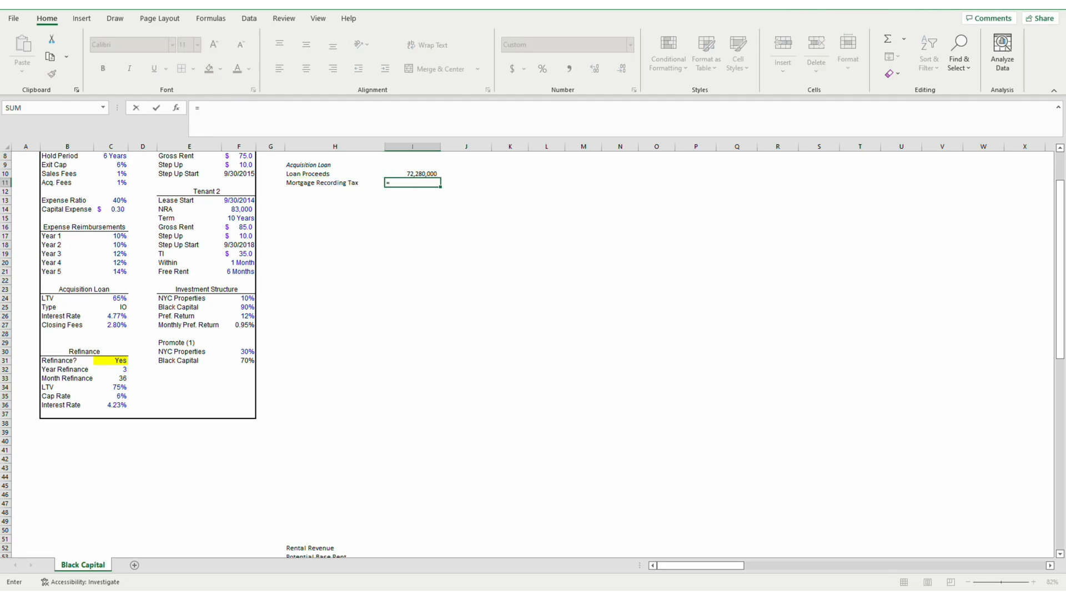
key(Up)
text(*)
key(Left)
key(Left)
key(Left)
key(Left)
key(Left)
key(Left)
key(Left)
key(Down)
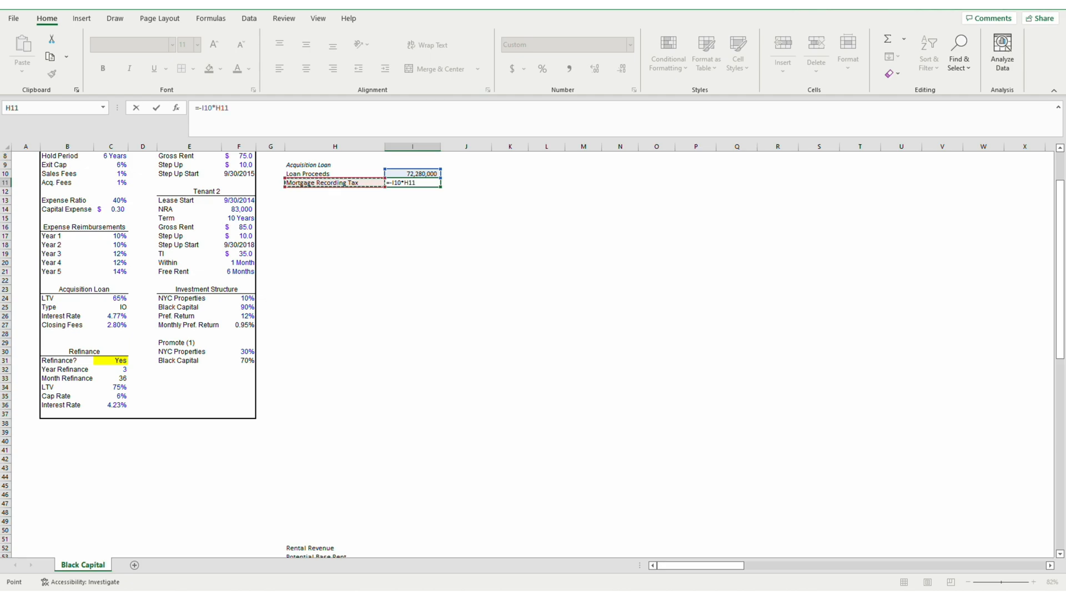
key(Down)
key(Down)
key(Down)
key(Down)
key(Down)
key(Down)
key(Down)
key(Down)
key(Down)
key(Down)
key(Down)
key(Down)
key(Down)
key(Down)
key(Down)
key(Right)
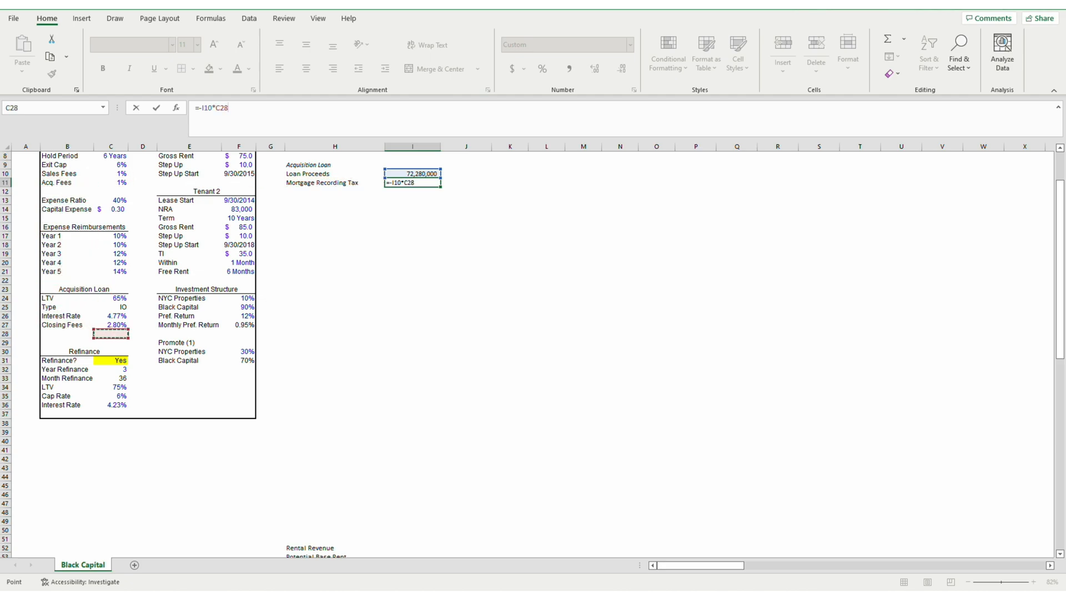
key(Return)
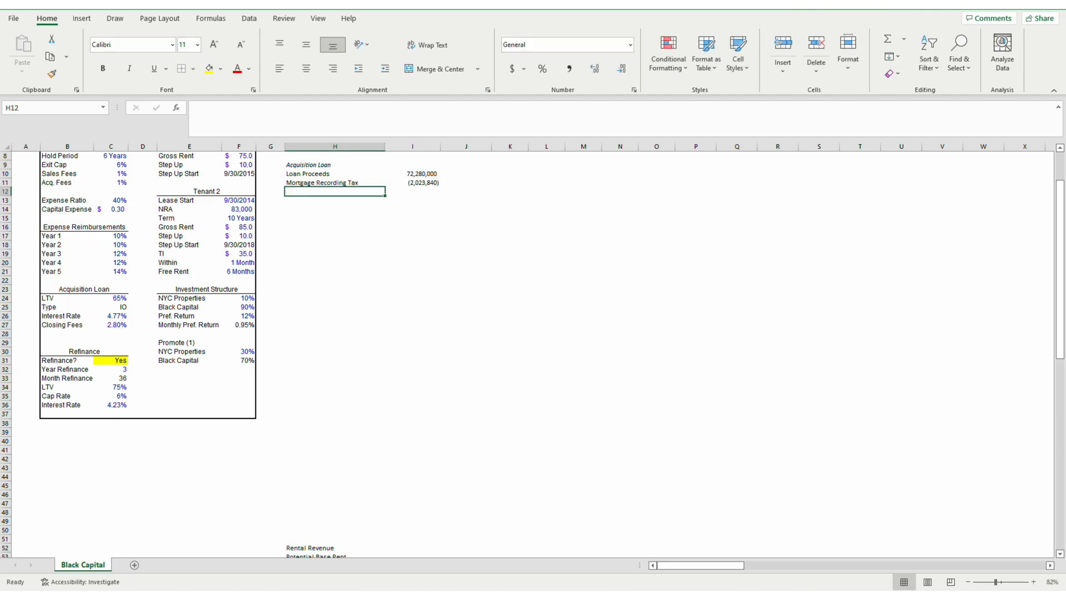
Label cell H12 "Debt Service" below the Mortgage Recording Tax row
text(Debt Ser)
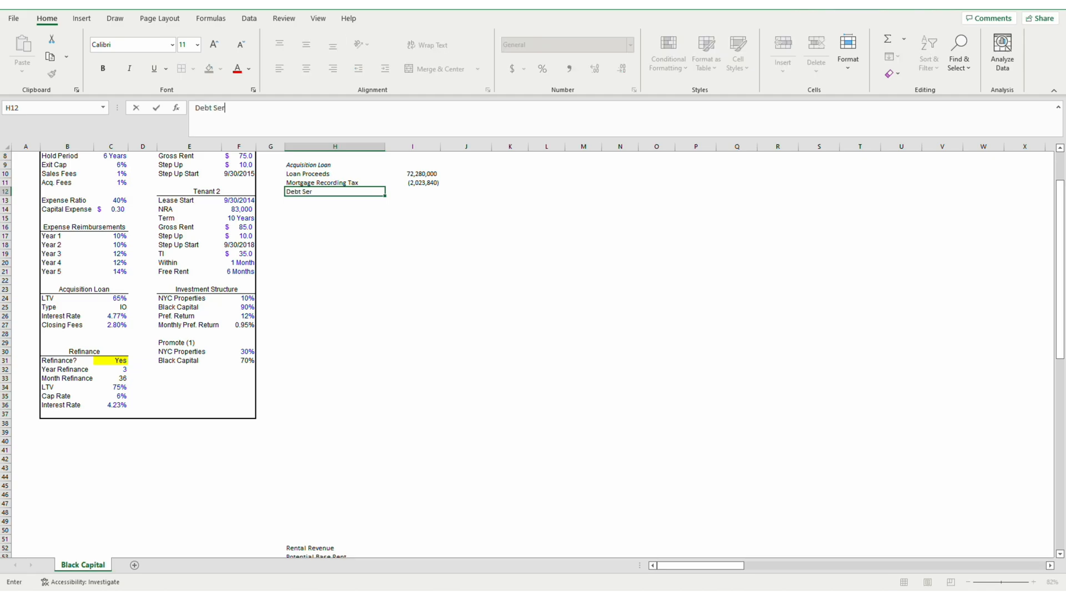
text(vice)
key(Tab)
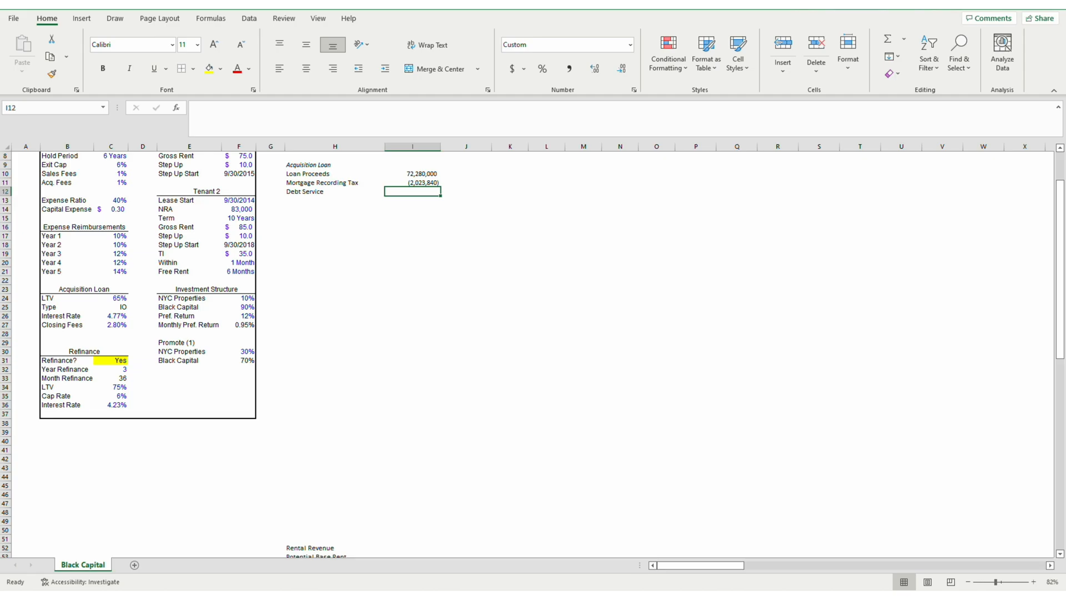
Start the month 1 debt service formula in J12 with an absolute test that Refinance? equals Yes, =(($C$31="Yes")
key(Right)
text(=(()
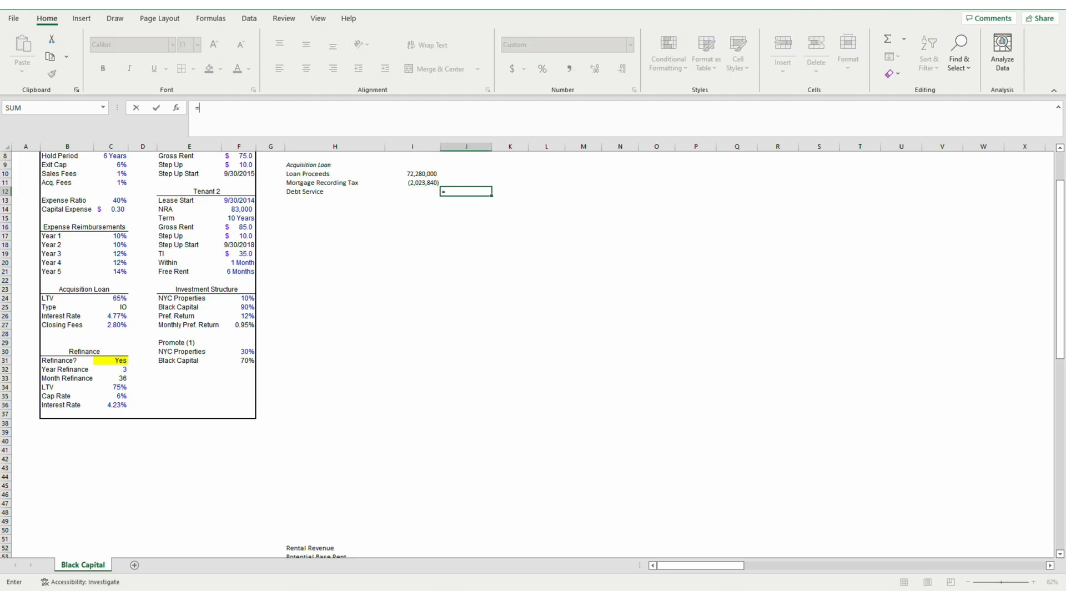
key(Down)
key(Down)
key(Down)
key(Down)
key(Down)
key(Down)
key(Down)
key(Down)
key(Down)
key(Down)
key(Down)
key(Down)
key(Down)
key(Down)
key(Left)
key(Left)
key(Left)
key(Left)
key(Down)
key(Down)
key(Down)
key(Down)
key(Down)
key(Left)
key(Left)
key(Left)
key(F4)
text(="Yes"))
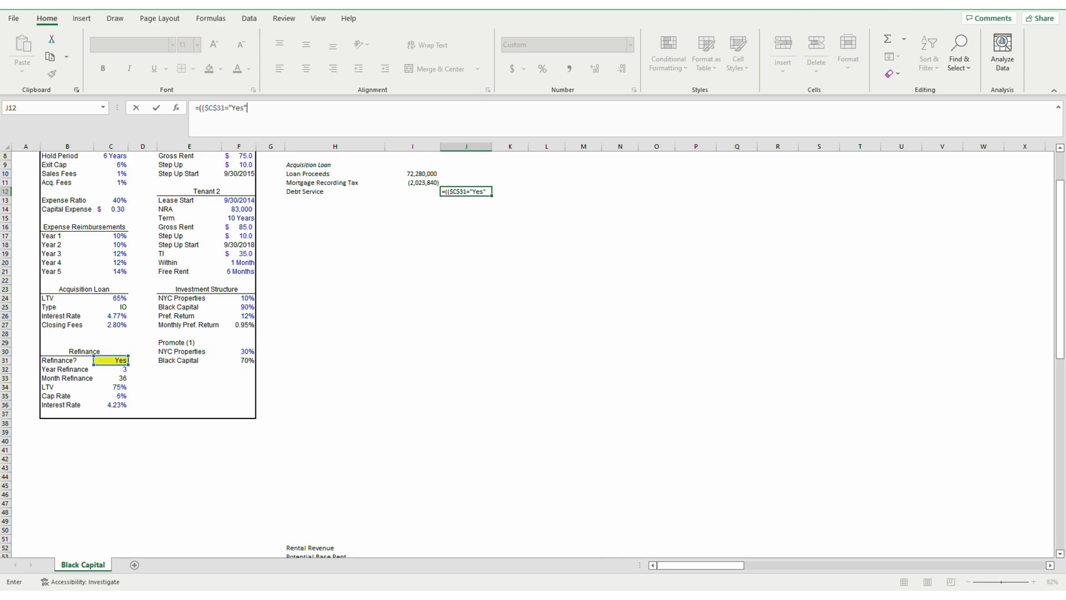
Multiply the refinance test in J12 by a condition that month J4 is at or before Month Refinance, *(J4<=$C$33
text(*)
key(Up)
key(Up)
key(Up)
key(Up)
key(Up)
key(Up)
key(Up)
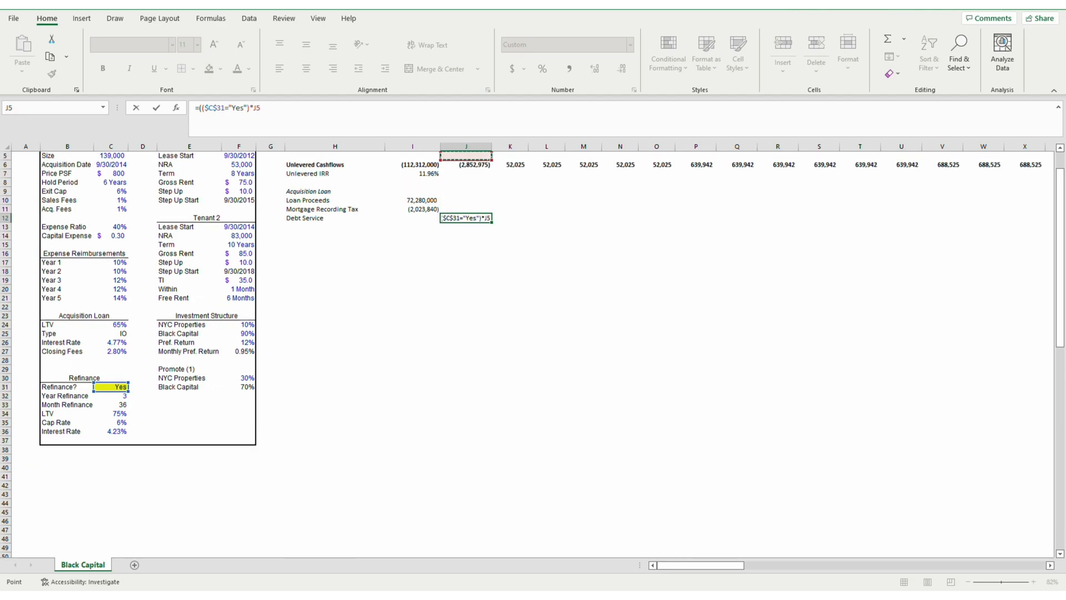
key(Up)
key(F2)
key(Left)
key(Left)
text(()
key(Right)
key(Right)
text(<)
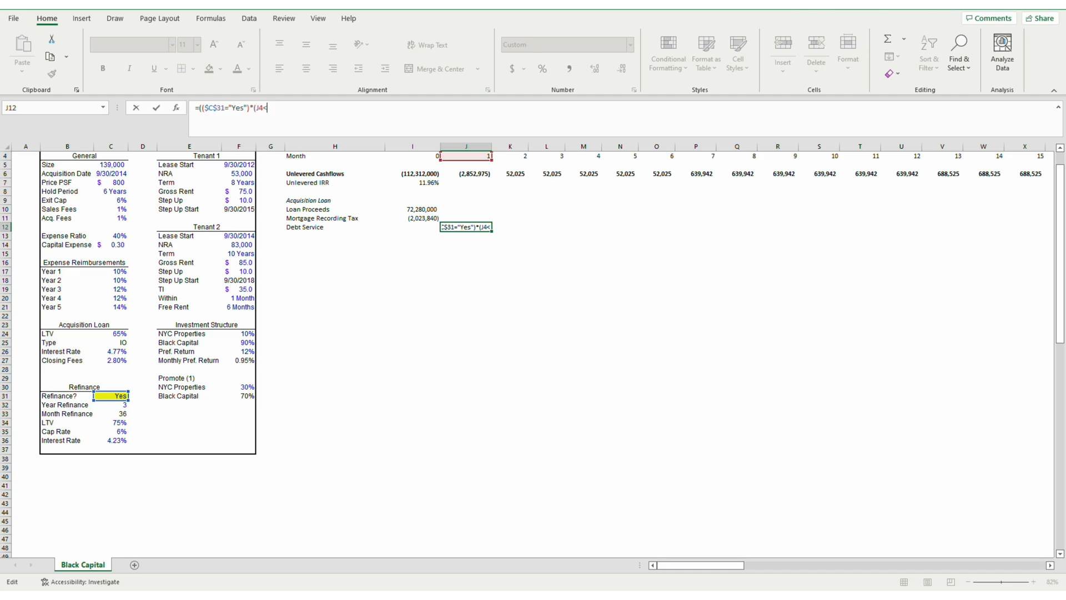
text(+)
key(BackSpace)
text(=)
key(Left)
key(Left)
key(Left)
key(Left)
key(Left)
key(Left)
key(Left)
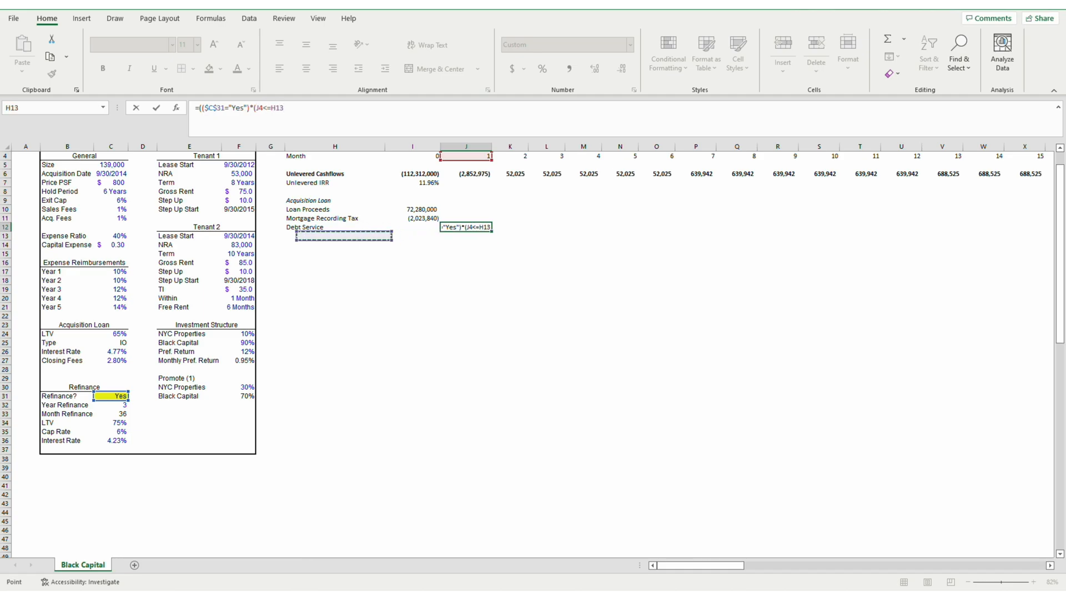
key(Down)
key(Down)
key(Down)
key(Down)
key(Down)
key(Down)
key(Down)
key(Down)
key(Down)
key(Down)
key(Down)
key(Down)
key(Down)
key(Down)
key(Down)
key(Down)
key(Down)
key(Down)
key(Down)
key(Down)
key(Down)
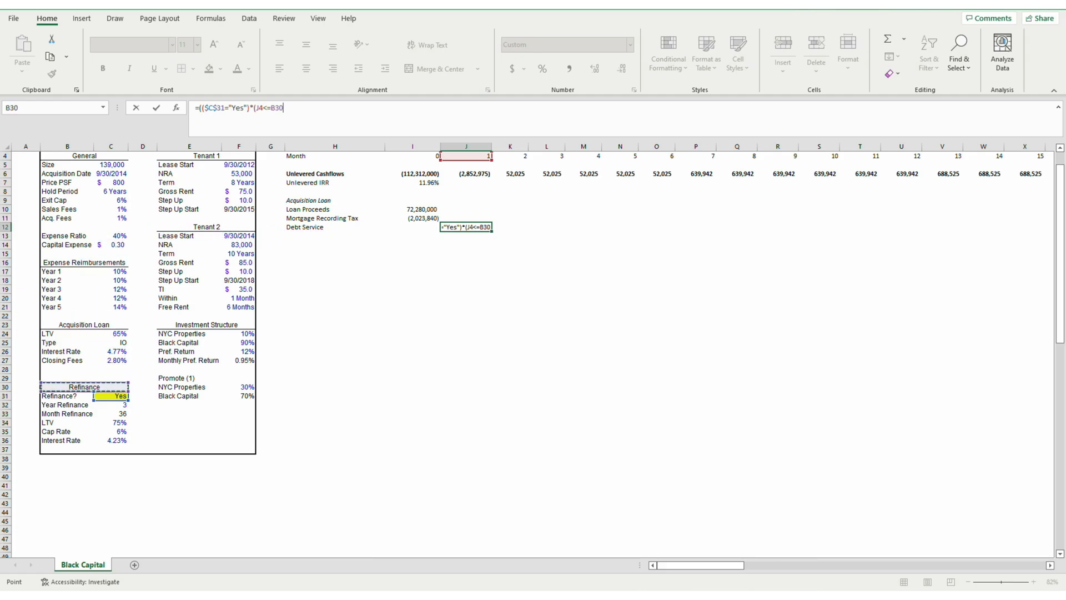
key(F4)
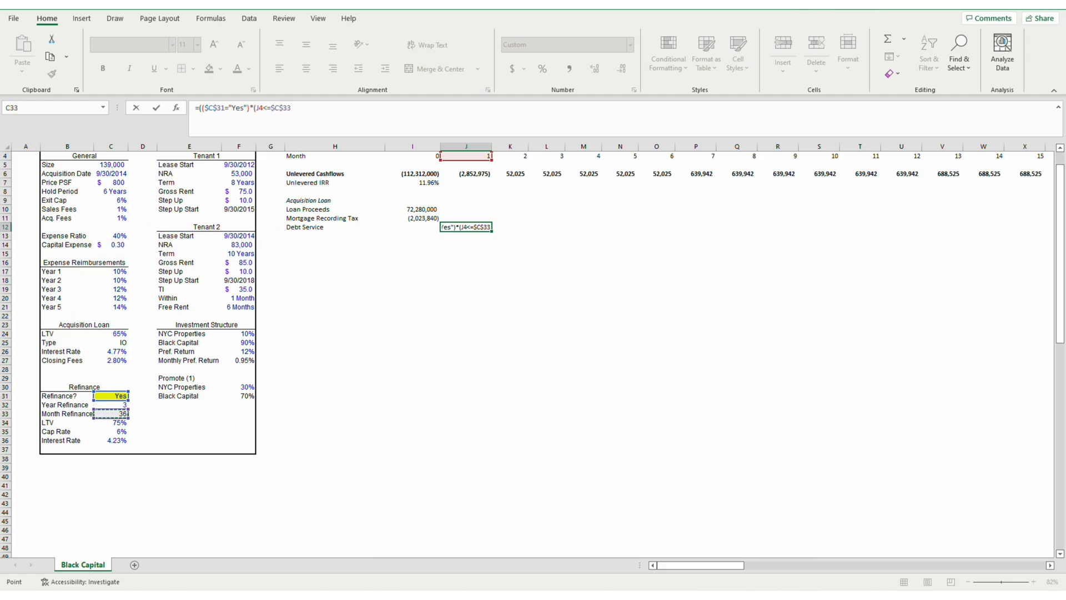
Multiply the J12 conditions by the negative monthly interest on Loan Proceeds at the acquisition loan's Interest Rate, *(-$I$10*$C$26/12
text())*(-)
key(Left)
key(Left)
key(Right)
key(Up)
key(Up)
key(F4)
text())
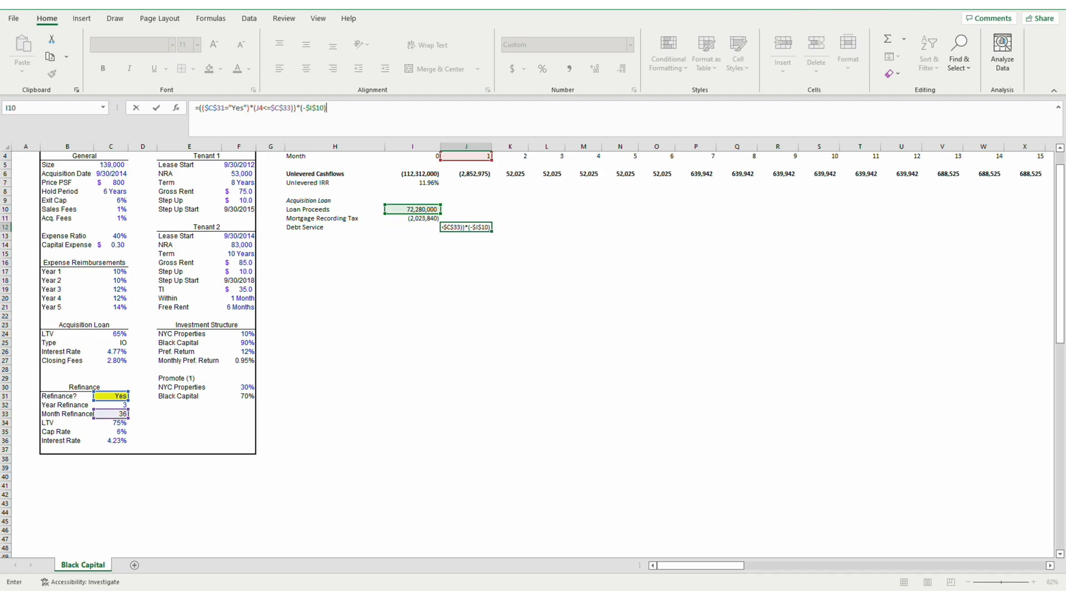
key(BackSpace)
text(*)
key(Left)
key(Left)
key(Left)
key(Left)
key(Left)
key(Left)
key(Left)
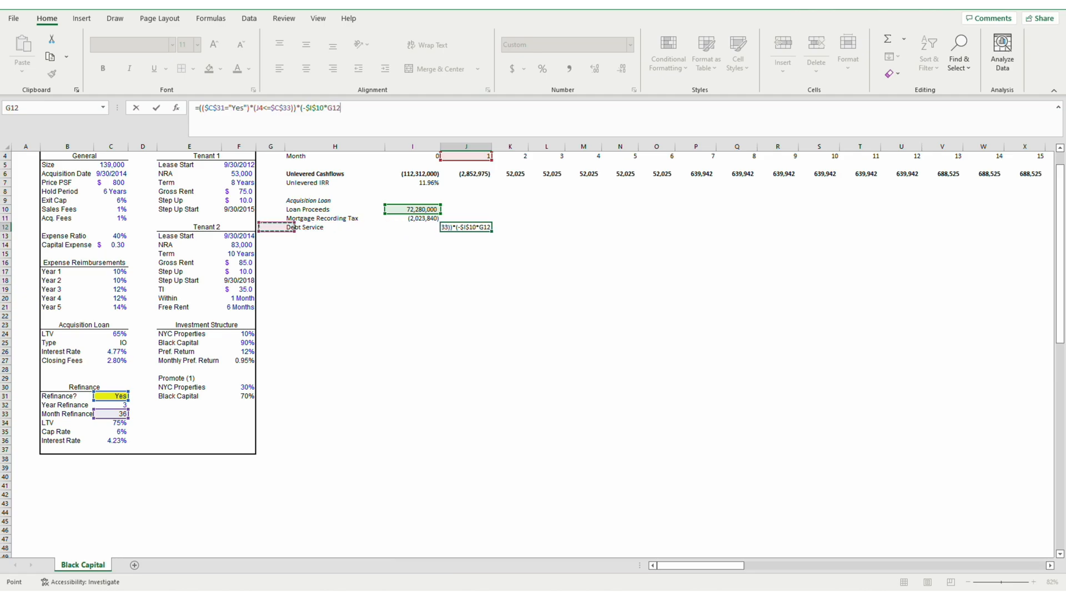
key(Down)
key(Down)
key(Down)
key(Down)
key(Down)
key(Down)
key(Down)
key(Down)
key(Down)
key(Down)
key(Down)
key(Down)
key(Down)
key(Down)
key(Down)
key(Down)
key(Down)
key(Down)
key(Down)
key(Up)
key(Up)
key(Up)
key(Up)
key(Up)
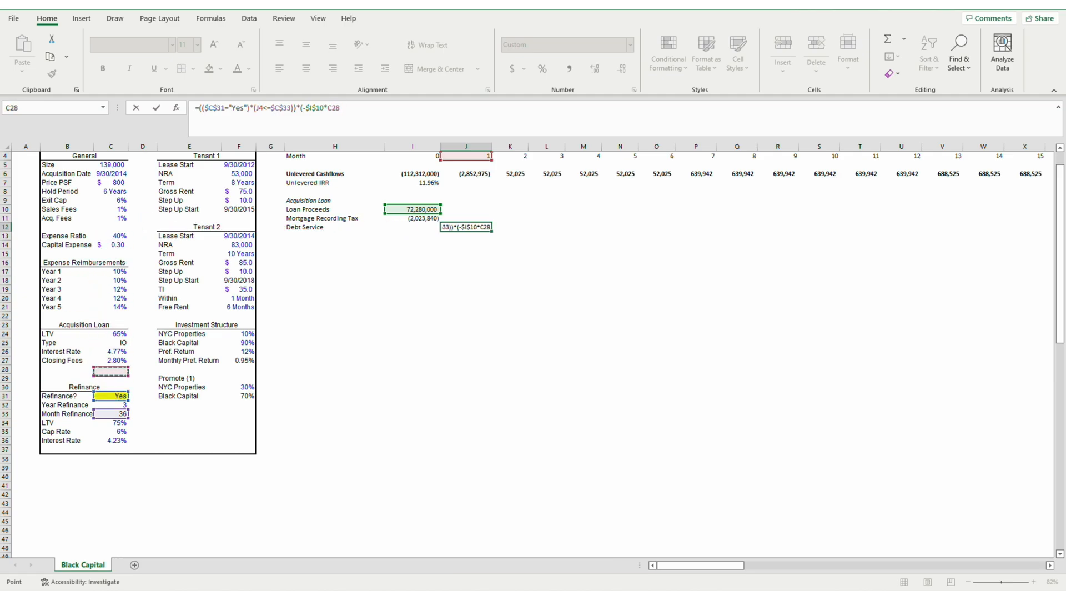
key(F4)
text(/12)
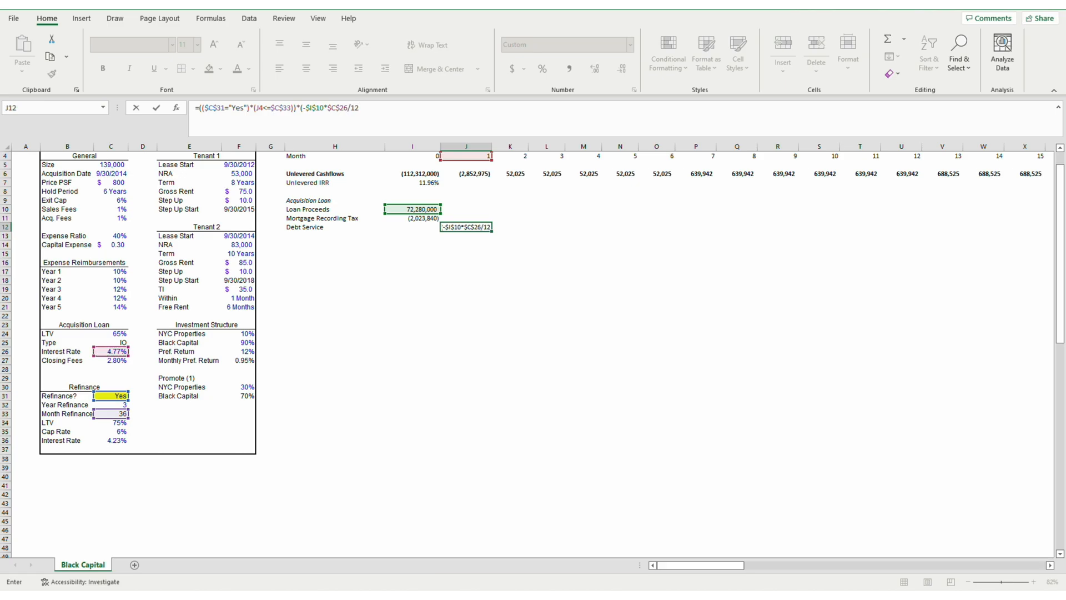
Close the refinance term in J12 and add a second term testing absolutely that Refinance? equals No, )+(($C$31="No")
text()+)
key(Down)
key(Down)
key(Down)
key(Down)
key(Down)
key(Down)
key(Down)
key(Down)
key(Down)
key(Down)
key(Down)
key(Down)
key(Down)
key(Down)
key(Down)
key(Down)
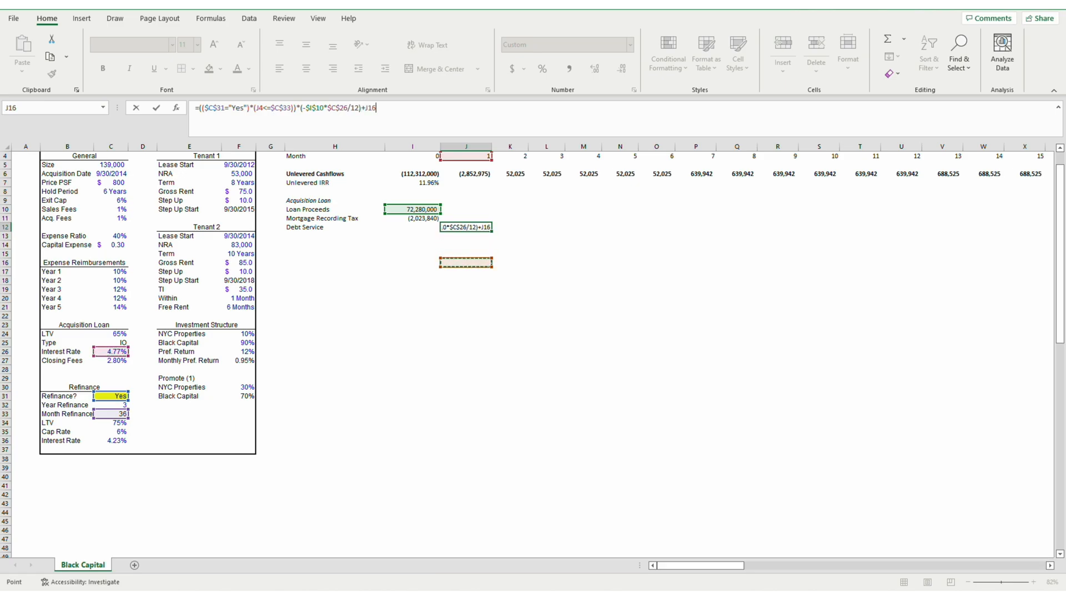
key(Down)
key(Down)
key(Down)
key(Down)
key(Down)
key(Down)
key(Down)
key(Left)
key(Left)
key(Left)
key(Left)
key(Left)
key(Left)
key(Left)
key(Left)
key(Left)
key(Right)
key(Up)
key(Up)
key(Up)
key(Up)
key(Right)
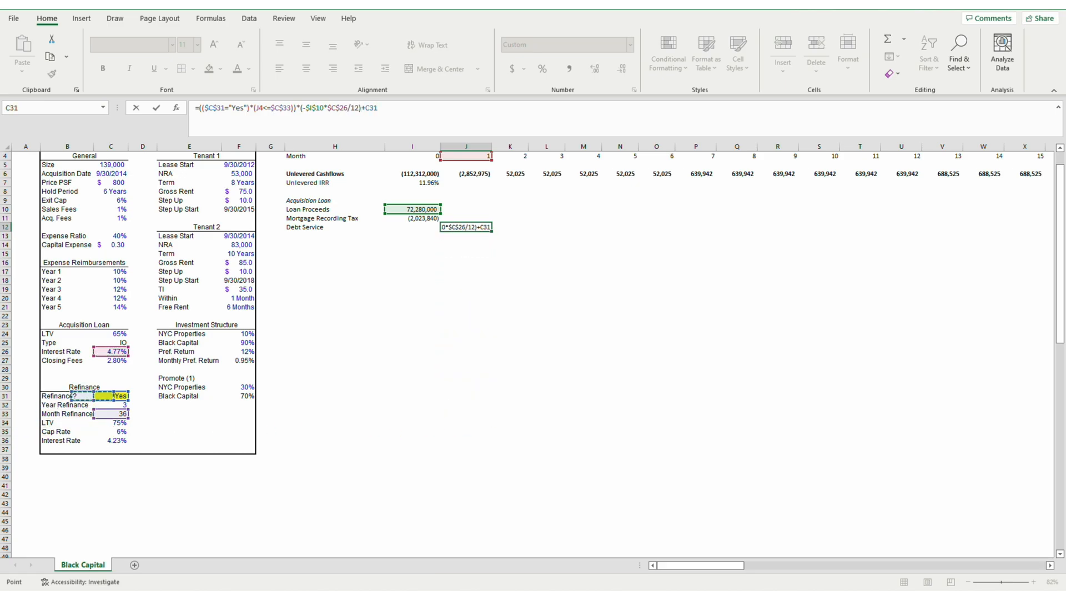
key(F4)
text((($C$31)
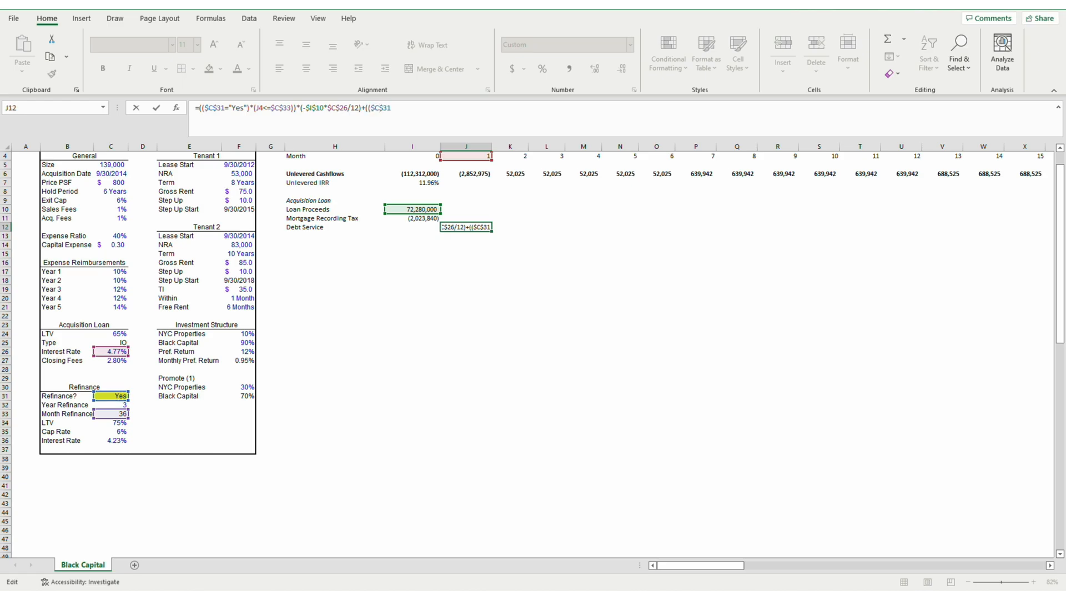
text(="No")*()
Multiply the No test in J12 by a condition that month J4 is at or before the Hold Period in months, J4<=$C$8*12
key(Up)
key(Up)
key(Up)
key(Up)
key(Up)
key(Up)
key(Up)
key(Up)
text(<=)
key(Left)
key(Left)
key(Left)
key(Left)
key(Left)
key(Left)
key(Left)
key(Up)
key(Up)
key(Up)
key(Up)
key(F4)
text(*12)
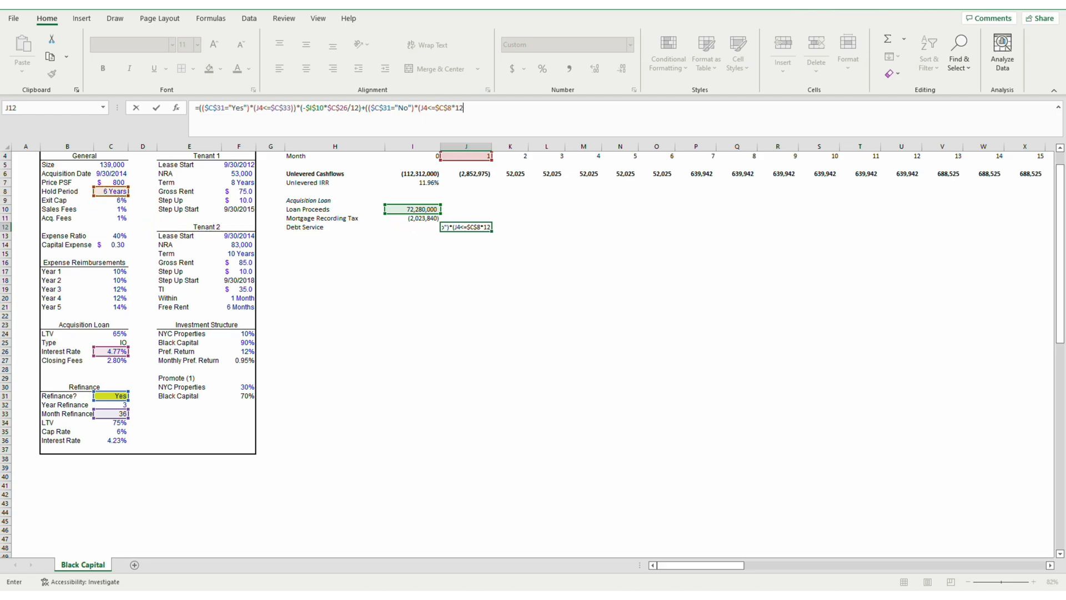
Complete the J12 formula by multiplying the No-refinance conditions by the negative monthly interest on Loan Proceeds, *(-$I$10*$C$26/12)))
text()*(-)
key(Left)
key(Left)
key(Left)
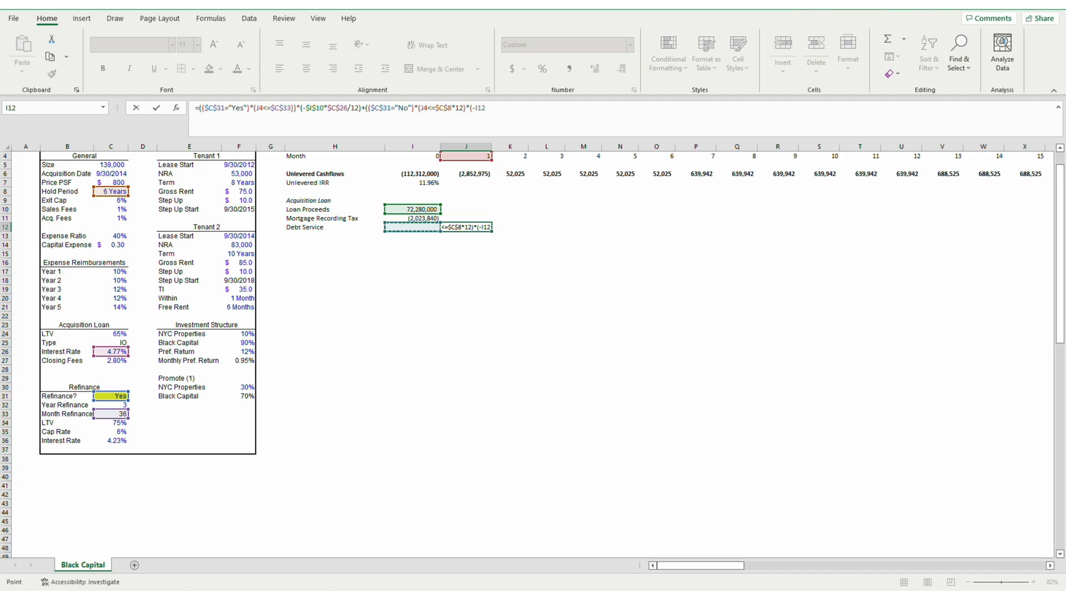
key(Right)
key(Right)
key(Up)
key(Up)
key(F4)
text(*)
key(Left)
key(Left)
key(Left)
key(Left)
key(Down)
key(Down)
key(Down)
key(Down)
key(Down)
key(Down)
key(Down)
key(Down)
key(Down)
key(Down)
key(Down)
key(Down)
key(Down)
key(Down)
key(Down)
key(Down)
key(Down)
key(Down)
key(Down)
key(Down)
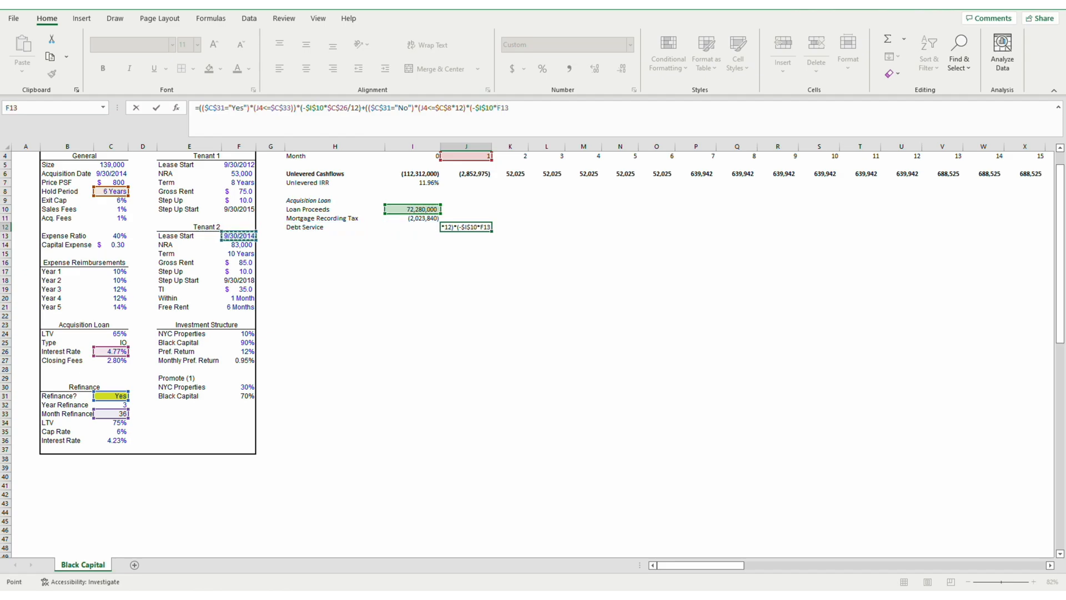
key(Left)
key(Left)
key(Up)
key(Up)
key(Up)
key(Up)
key(Up)
key(Up)
key(Up)
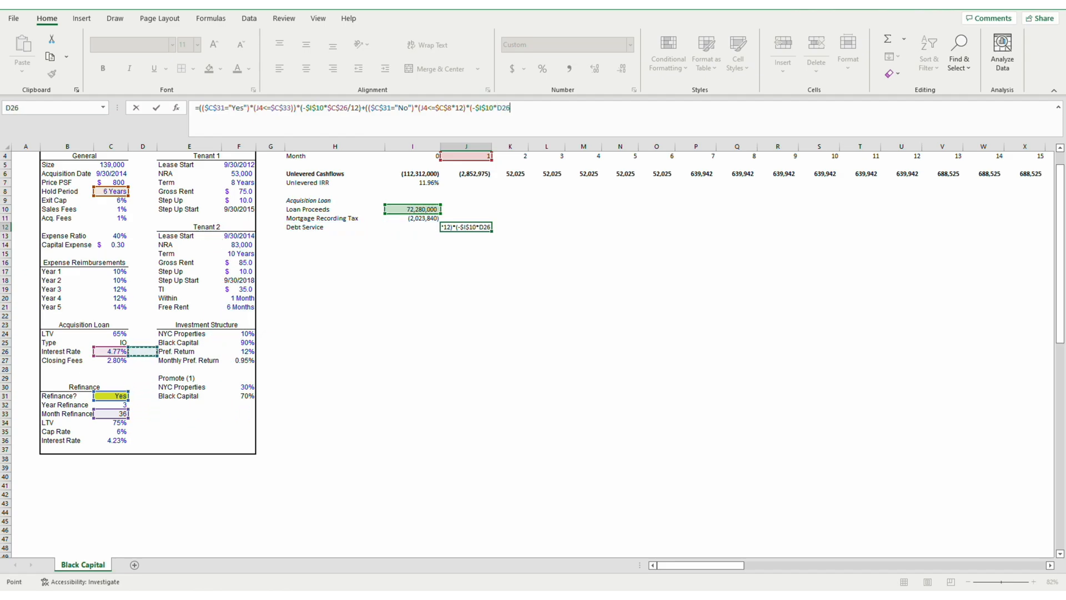
key(Left)
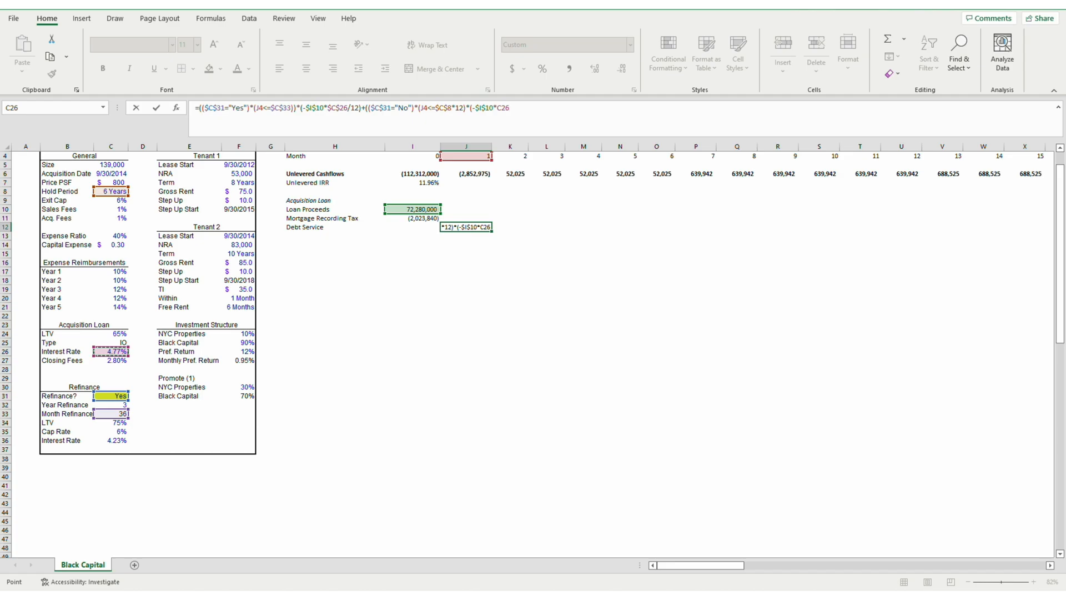
key(F4)
text(/12))))
key(F2)
key(Tab)
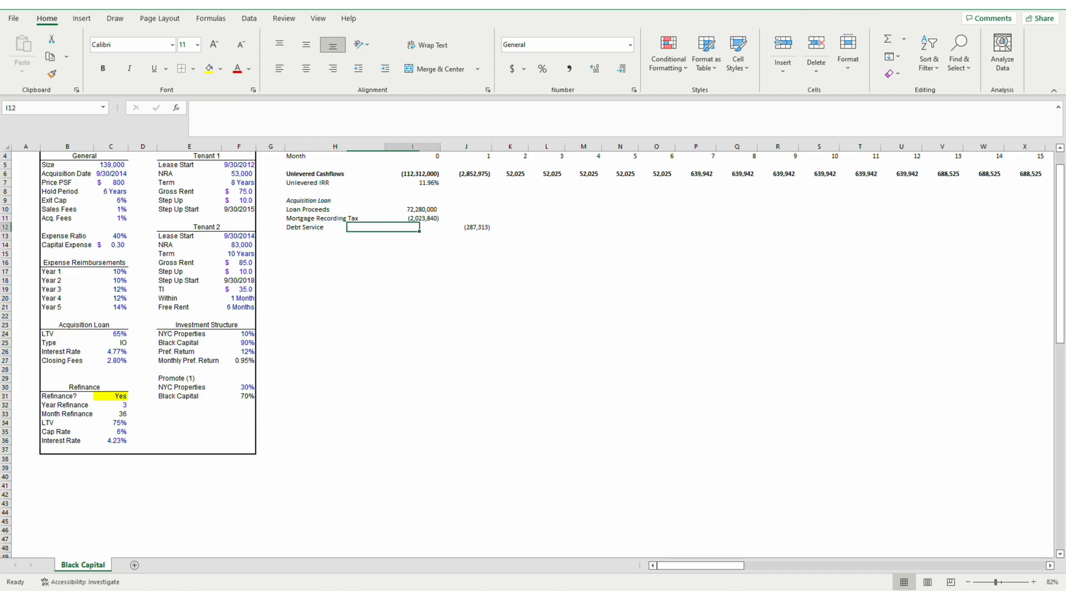
Copy the J12 debt service formula across row 12 through month 84 in column CO
key(Left)
key(ctrl+c)
key(ctrl+shift+Right)
key(Return)
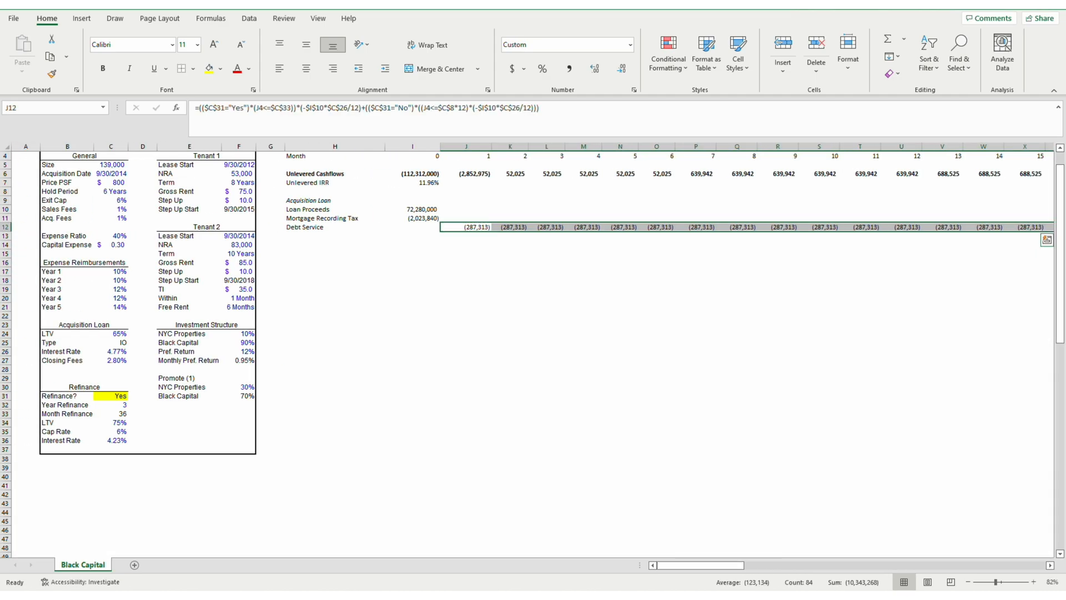
Review the Debt Service row across all months with Refinance? set to Yes, checking where payments stop
key(Left)
key(Left)
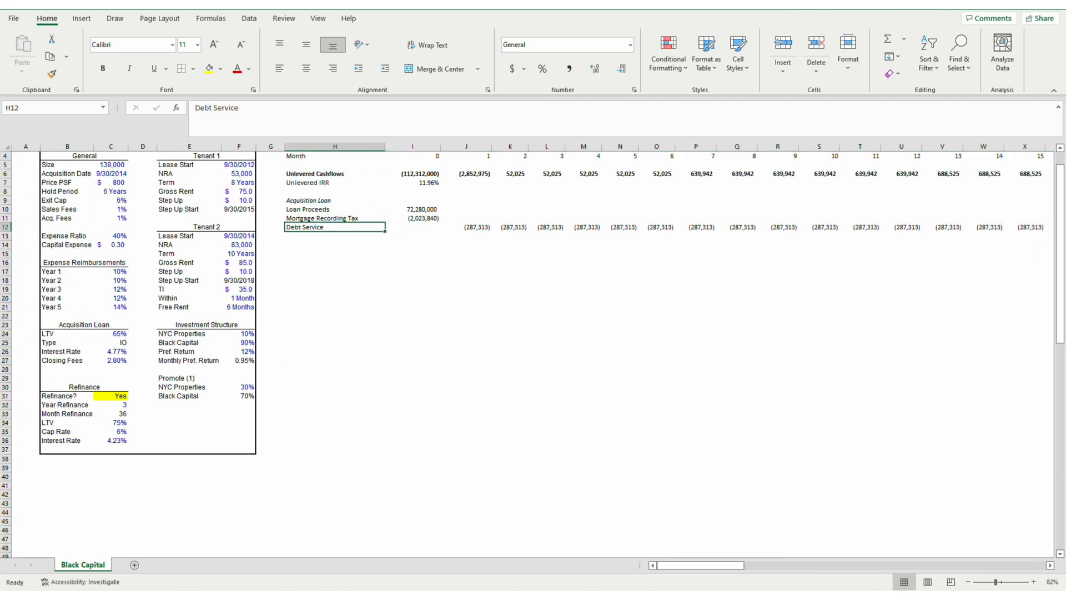
key(Right)
key(Right)
key(ctrl+Right)
key(Left)
key(Left)
key(Left)
key(Left)
key(Left)
key(Left)
key(Left)
key(Left)
key(Left)
key(Left)
key(Left)
key(Left)
key(Left)
key(Left)
key(Left)
key(Left)
key(Left)
key(Left)
key(Left)
key(Left)
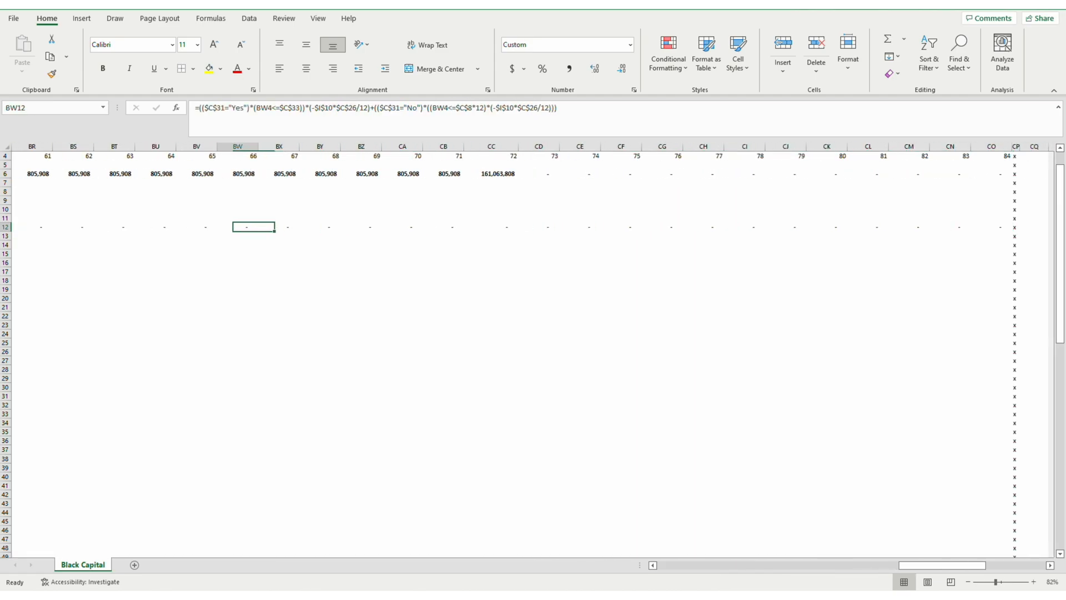
key(Left)
key(Left)
key(Left)
key(Left)
key(Left)
key(Left)
key(Left)
key(Left)
key(Left)
key(Left)
key(Left)
key(Left)
key(Left)
key(Left)
key(Left)
key(Left)
key(Left)
key(Left)
key(Left)
key(Left)
key(Left)
key(Left)
key(Left)
key(Left)
key(Left)
key(Left)
key(Left)
key(Left)
key(Left)
key(Left)
key(Left)
key(Left)
key(Left)
key(Left)
key(Left)
key(Left)
key(Left)
key(Left)
key(Left)
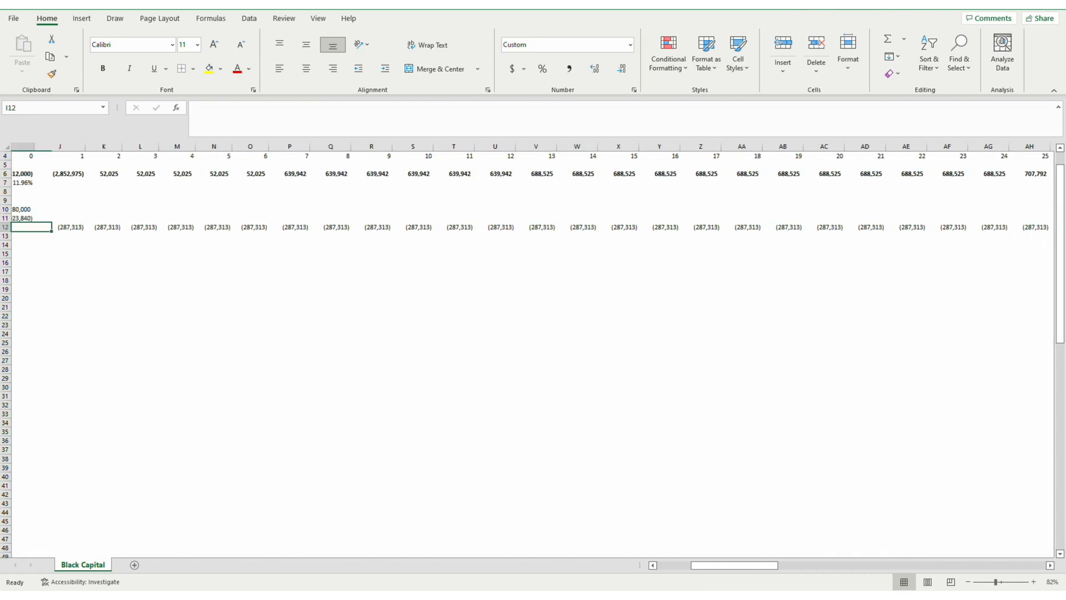
Switch the Refinance? assumption in C31 to No
key(Down)
key(Down)
key(Down)
key(Down)
key(Down)
key(Down)
key(Down)
key(Down)
key(Down)
key(Down)
key(Down)
key(Down)
key(Down)
key(Down)
key(Down)
key(Down)
key(Down)
key(Down)
key(Down)
key(Down)
key(Up)
key(Right)
key(Up)
key(alt+Down)
key(Down)
key(Return)
Review the Debt Service row through month 84 under the no-refinance case, checking it against the hold period
key(Up)
key(Right)
key(Right)
key(Right)
key(Right)
key(Right)
key(Up)
key(Up)
key(Up)
key(Up)
key(Up)
key(Up)
key(Up)
key(Up)
key(Up)
key(Up)
key(Up)
key(Up)
key(Up)
key(Up)
key(Up)
key(Up)
key(Up)
key(Up)
key(Right)
key(ctrl+Right)
key(ctrl+Right)
key(Left)
key(Left)
key(Left)
key(Left)
key(Left)
key(Left)
key(Left)
key(Left)
key(Left)
key(Left)
key(Left)
key(Left)
key(Left)
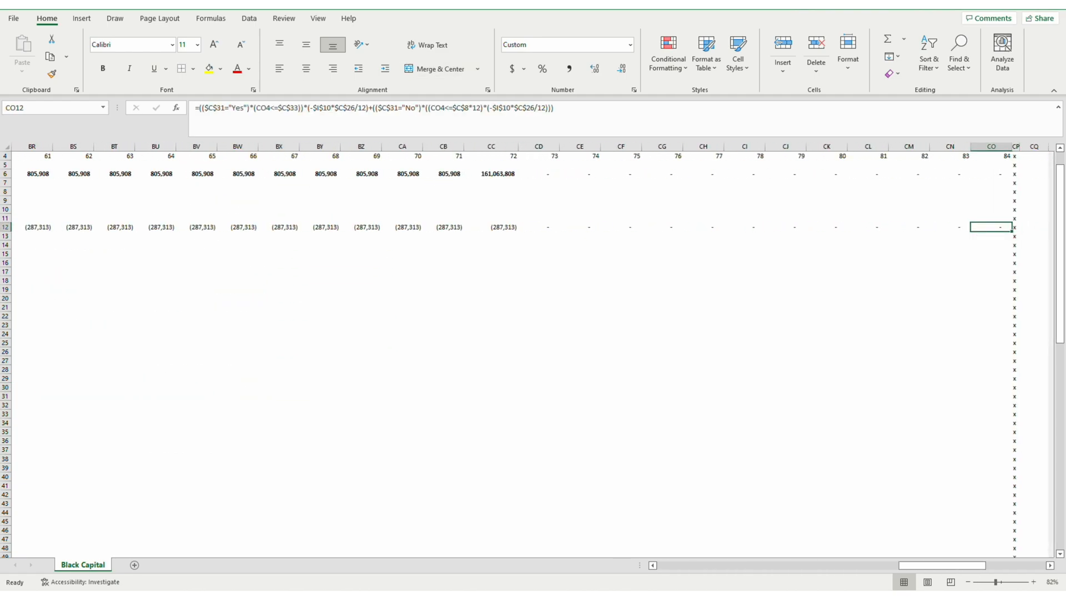
Label the row below Debt Service, in H13, as Balloon Payment
key(ctrl+Left)
key(ctrl+Left)
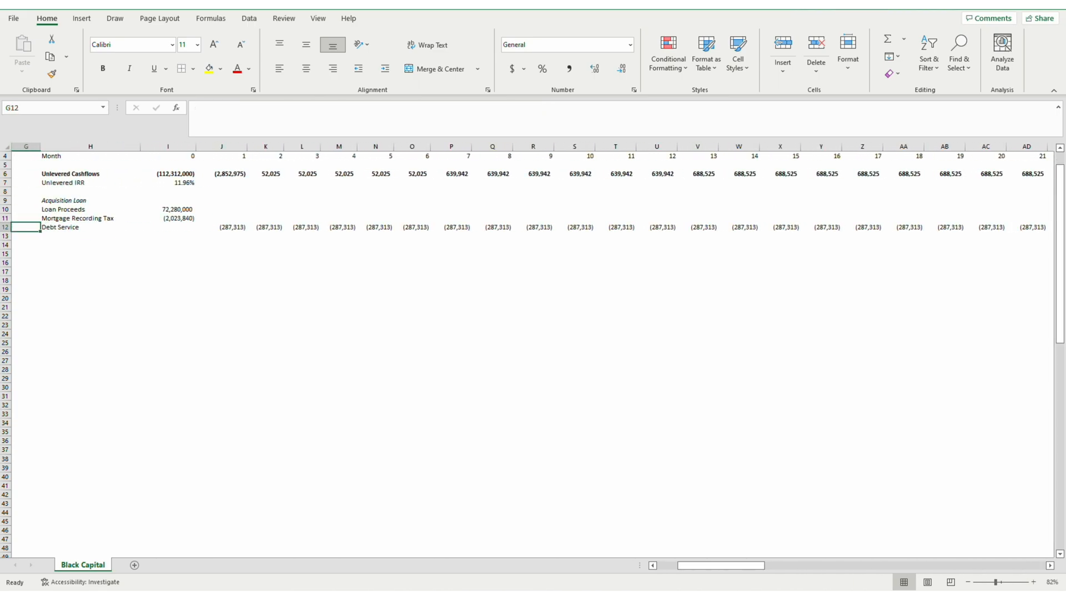
key(Down)
text(Balloon)
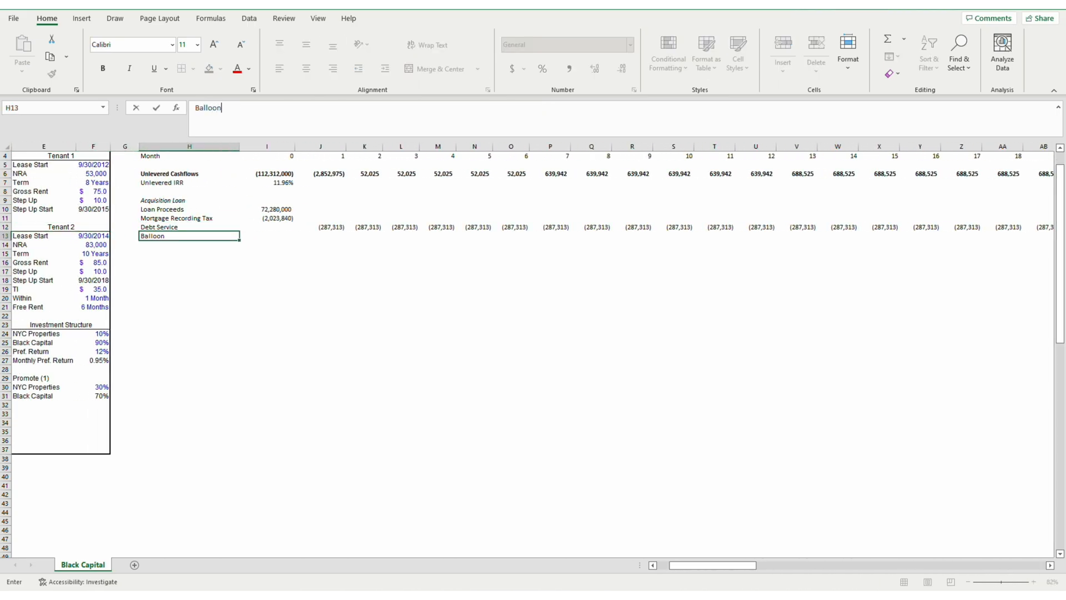
text( Payment)
key(Right)
Copy the text of the J12 debt service formula into J13 with its references unchanged
key(Right)
key(Up)
key(F2)
key(shift+Home)
key(ctrl+c)
key(Return)
key(F2)
key(ctrl+v)
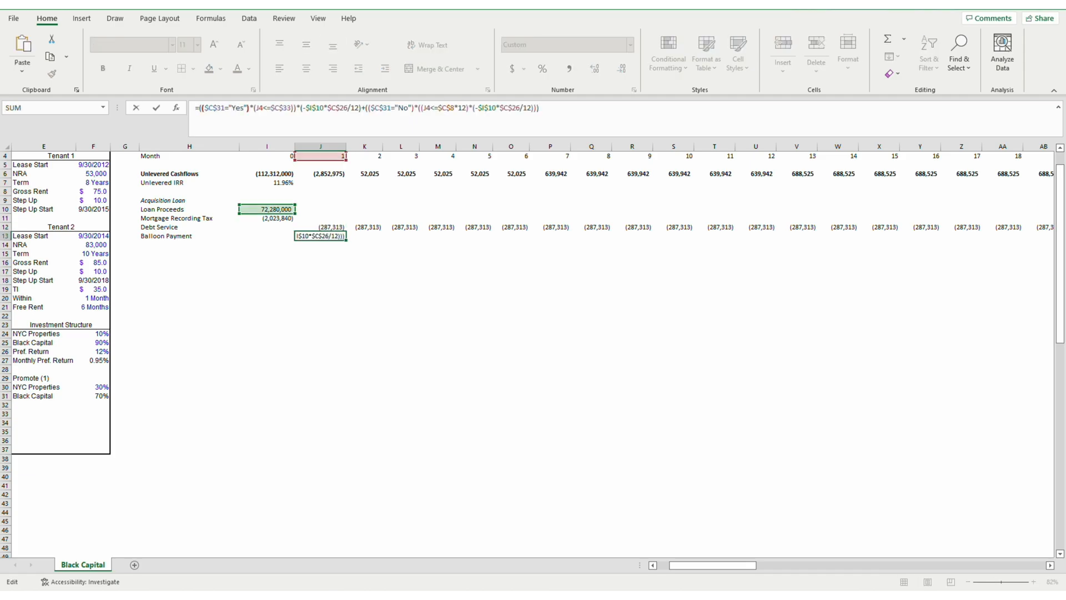
Edit the refinance term in J13 to test J4=$C$33 and multiply by the full negative Loan Proceeds, (-$I$10), without the interest factor
key(BackSpace)
key(BackSpace)
key(shift+Right)
key(shift+Right)
key(shift+Right)
key(shift+Right)
key(shift+Right)
key(shift+Right)
key(shift+Right)
key(shift+Right)
key(shift+Right)
key(BackSpace)
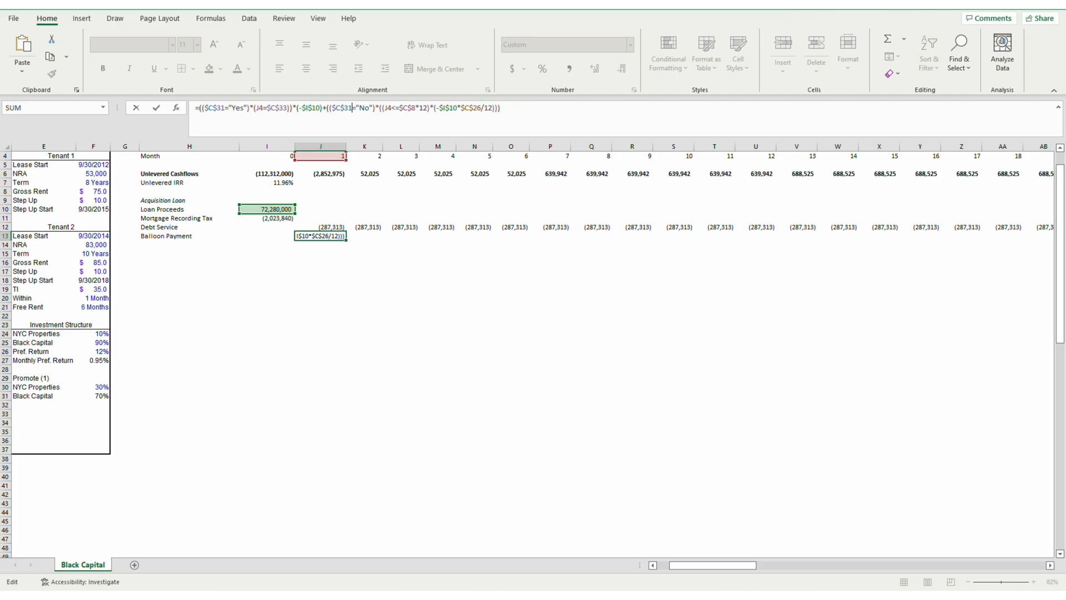
Edit the no-refinance term in J13 to test J4=$C$8*12 and multiply by the full negative Loan Proceeds, (-$I$10), without the interest factor
key(Delete)
key(shift+Right)
key(shift+Right)
key(shift+Right)
key(shift+Right)
key(shift+Right)
key(shift+Right)
key(shift+Right)
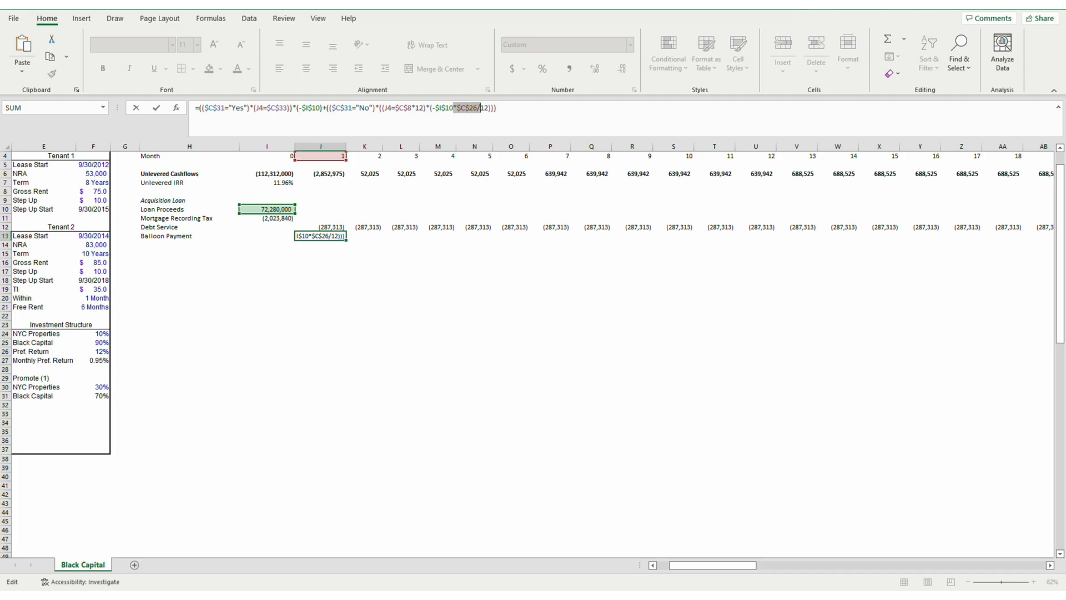
key(BackSpace)
key(Return)
key(Up)
Fill the J13 balloon payment formula across row 13 through all 84 months
key(ctrl+c)
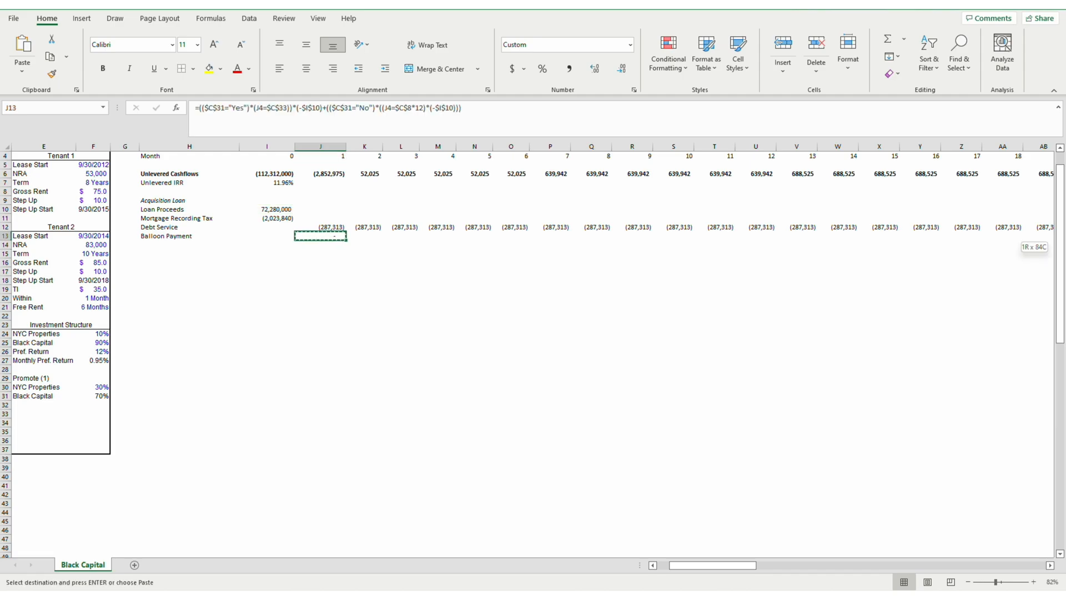
key(ctrl+shift+Right)
key(ctrl+v)
Review the Balloon Payment row under the no-refinance case, checking that the repayment falls in the last month of the hold period
key(Right)
key(Right)
key(Right)
key(Right)
key(Right)
key(Right)
key(Right)
key(Right)
key(Right)
key(Right)
key(Right)
key(Right)
key(Right)
key(Right)
key(Right)
key(Right)
key(Right)
key(Right)
key(Right)
key(Right)
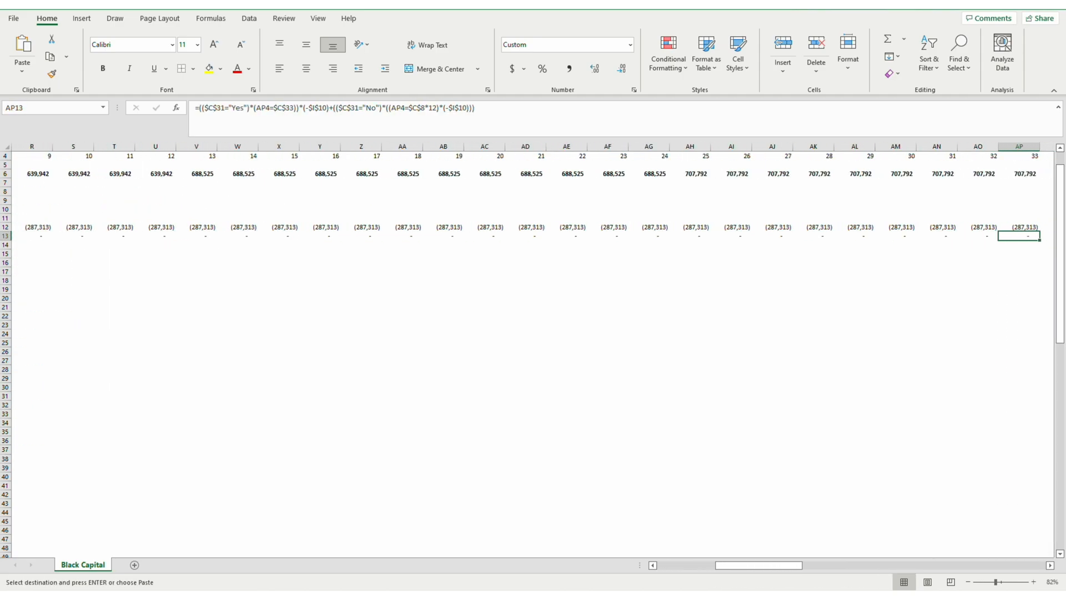
key(Right)
key(Right)
key(Right)
key(Right)
key(Right)
key(Right)
key(Right)
key(Right)
key(Right)
key(Right)
key(Right)
key(Right)
key(Right)
key(Right)
key(Right)
key(Right)
key(Right)
key(Right)
key(Right)
key(Right)
key(Left)
key(Left)
Set the Refinance? option in C31 to Yes
key(ctrl+Left)
key(Left)
key(Left)
key(Left)
key(Left)
key(Left)
key(Left)
key(Left)
key(Left)
key(Left)
key(Right)
key(ctrl+Down)
key(ctrl+Down)
key(ctrl+Down)
key(ctrl+Down)
key(ctrl+Down)
key(ctrl+Down)
key(Right)
key(Down)
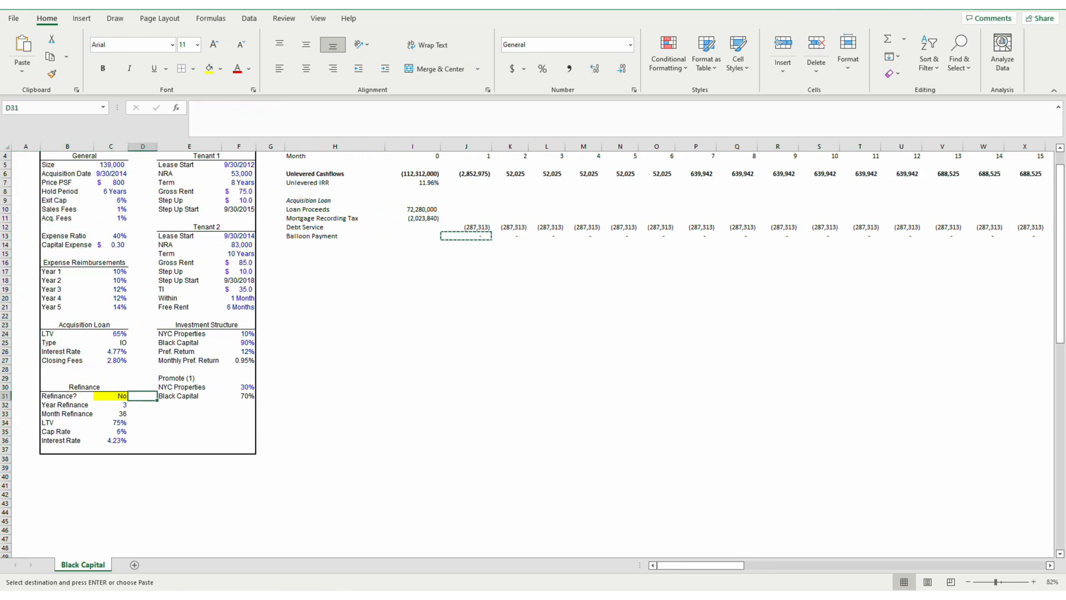
key(Left)
key(alt+Down)
key(Up)
key(Return)
key(Up)
Examine the Debt Service and Balloon Payment rows around the refinance month under the refinance case, checking when interest stops and the loan is repaid
key(Right)
key(Right)
key(Right)
key(Right)
key(Up)
key(Up)
key(Up)
key(Up)
key(Up)
key(Up)
key(Up)
key(Up)
key(Up)
key(Up)
key(Up)
key(Up)
key(Up)
key(Up)
key(Up)
key(Up)
key(Up)
key(Up)
key(Right)
key(Right)
key(Right)
key(Right)
key(Right)
key(Right)
key(Right)
key(Right)
key(Right)
key(Right)
key(Right)
key(Right)
key(Right)
key(Right)
key(Right)
key(Right)
key(Right)
key(Right)
key(Right)
key(Right)
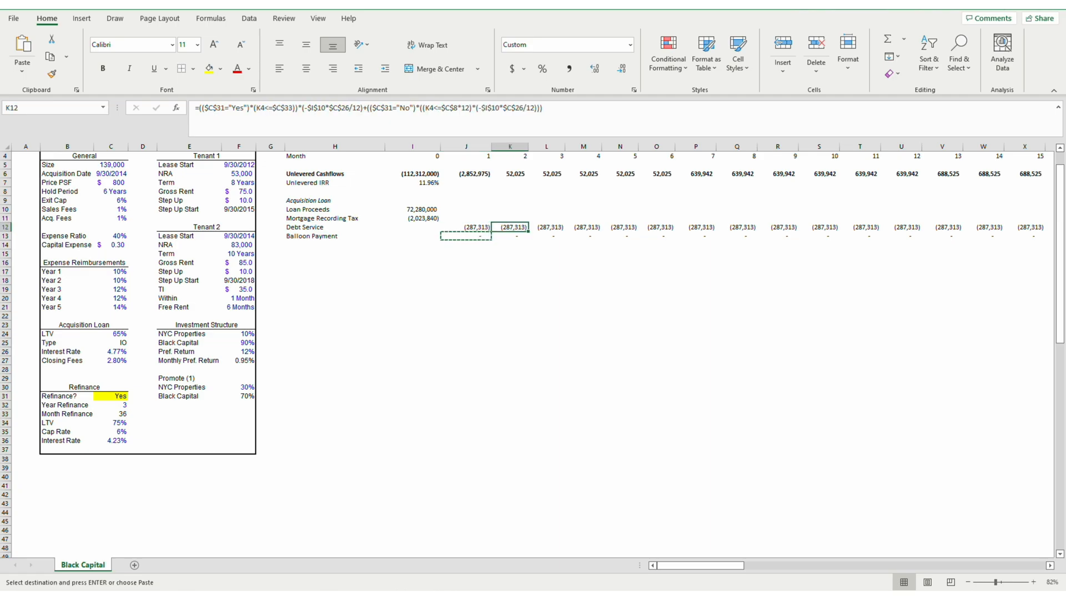
key(Right)
key(Right)
key(Right)
key(Right)
key(Right)
key(Right)
key(Right)
key(Right)
key(Right)
key(Right)
key(Right)
key(Right)
key(Right)
key(Right)
key(Right)
key(Right)
key(Right)
key(Right)
key(Right)
key(Right)
key(Left)
key(Left)
key(Left)
key(Left)
key(Left)
key(Left)
key(Left)
key(Left)
key(Left)
key(Left)
key(Left)
key(Left)
key(Left)
key(Left)
key(Left)
key(Left)
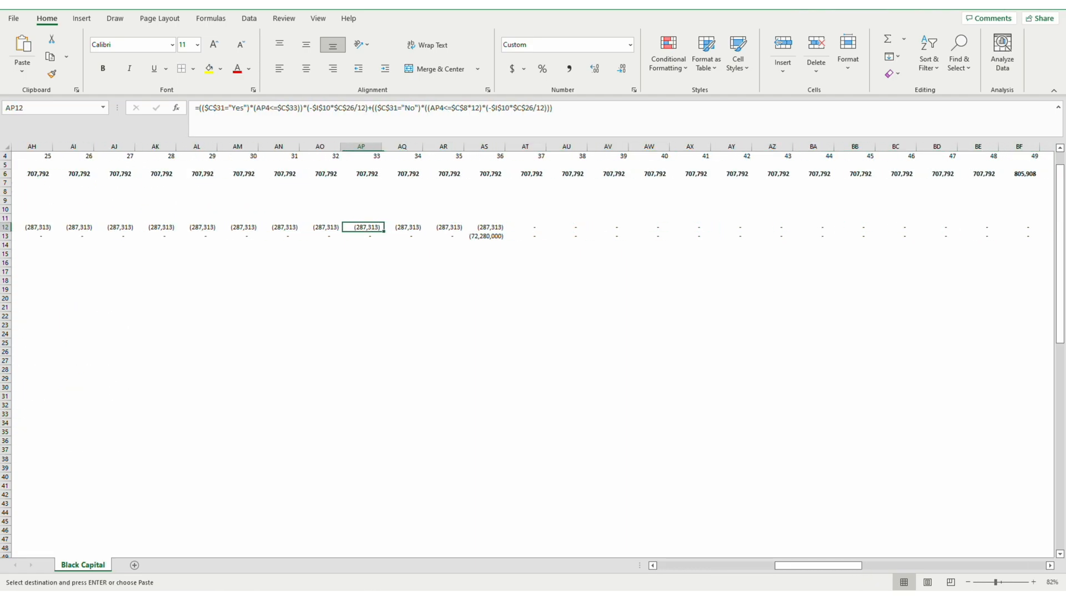
Label cell H15, below the acquisition loan rows, as "Levered Cashflow (Acq. Loan)"
key(ctrl+Left)
key(Left)
key(Left)
key(Left)
key(Left)
key(Right)
key(Right)
key(Down)
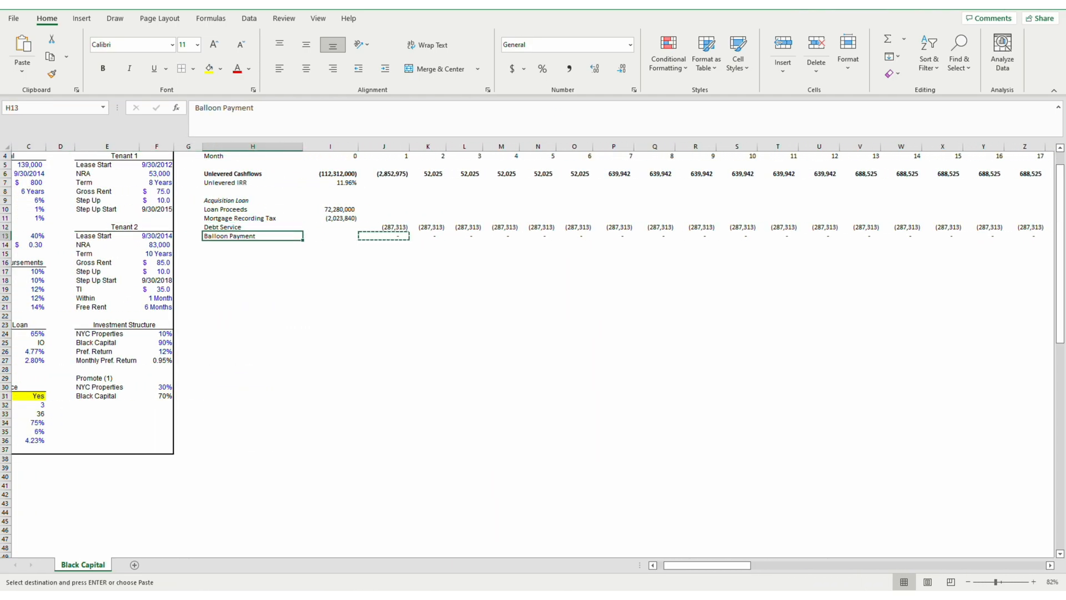
key(Down)
key(Down)
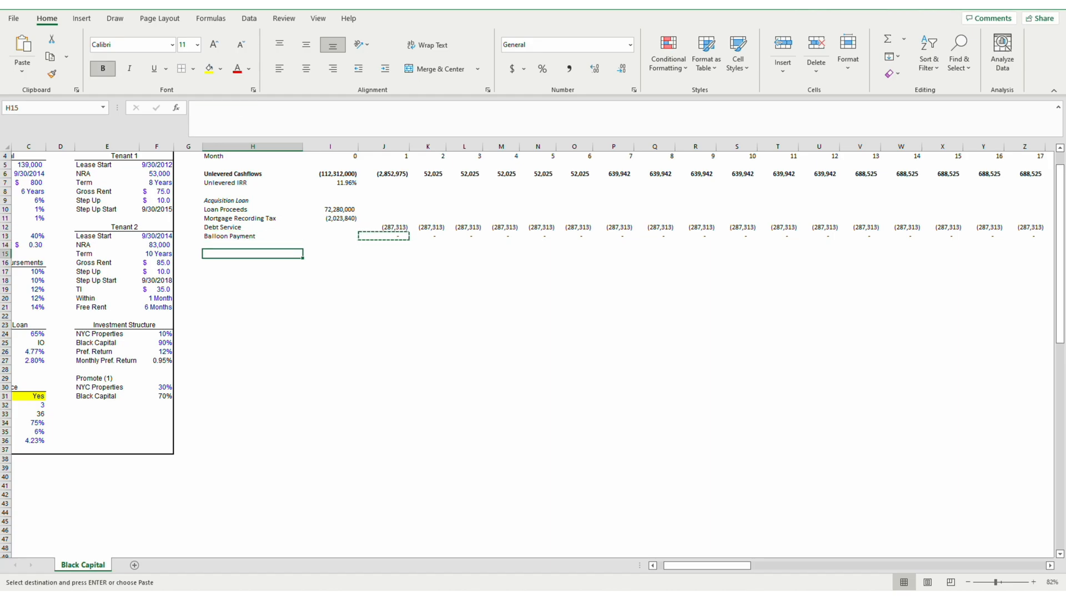
text(Levered Cashflow (Acq. Loan))
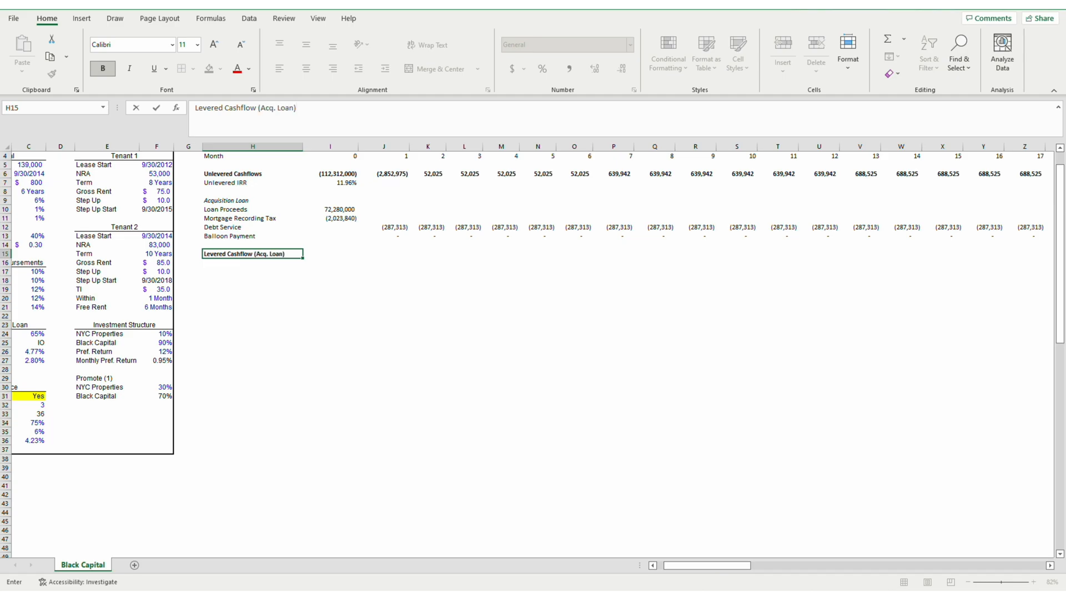
Calculate the month 0 levered cash flow in I15 with the formula =SUM(I10:I13)+I6
key(Tab)
text(=sum)
key(Tab)
key(Up)
key(Up)
key(shift+Up)
key(shift+Up)
key(shift+Up)
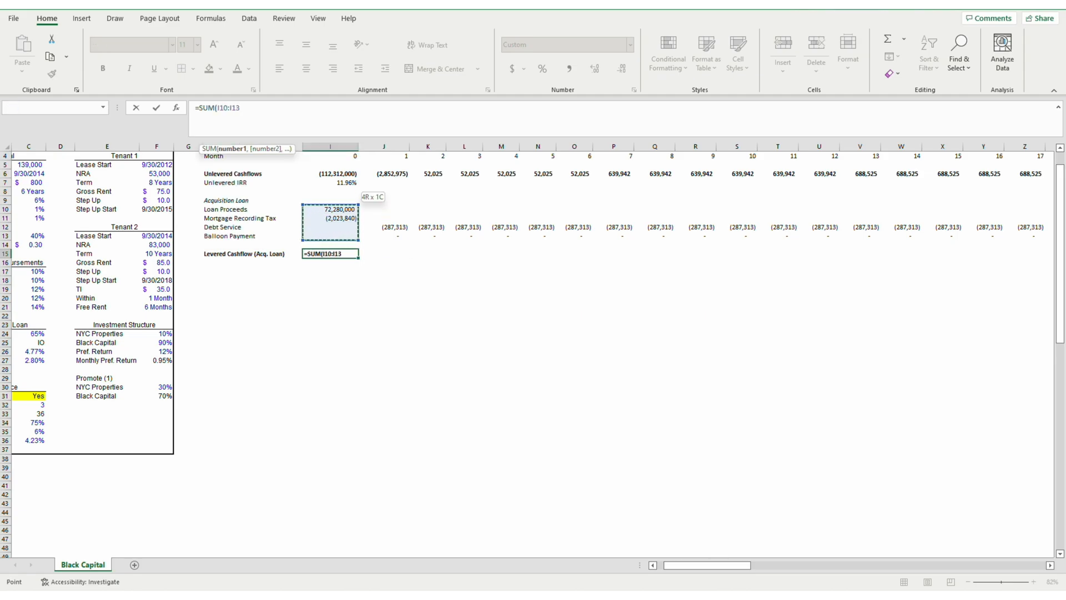
text()+)
key(Up)
key(Up)
key(Up)
key(Up)
key(Up)
key(Up)
key(Up)
key(Up)
key(Up)
key(Return)
Fill the levered cash flow formula from I15 across row 15 through month 84
key(Up)
key(Right)
key(ctrl+c)
key(ctrl+shift+Right)
key(shift+Left)
key(shift+Left)
key(Return)
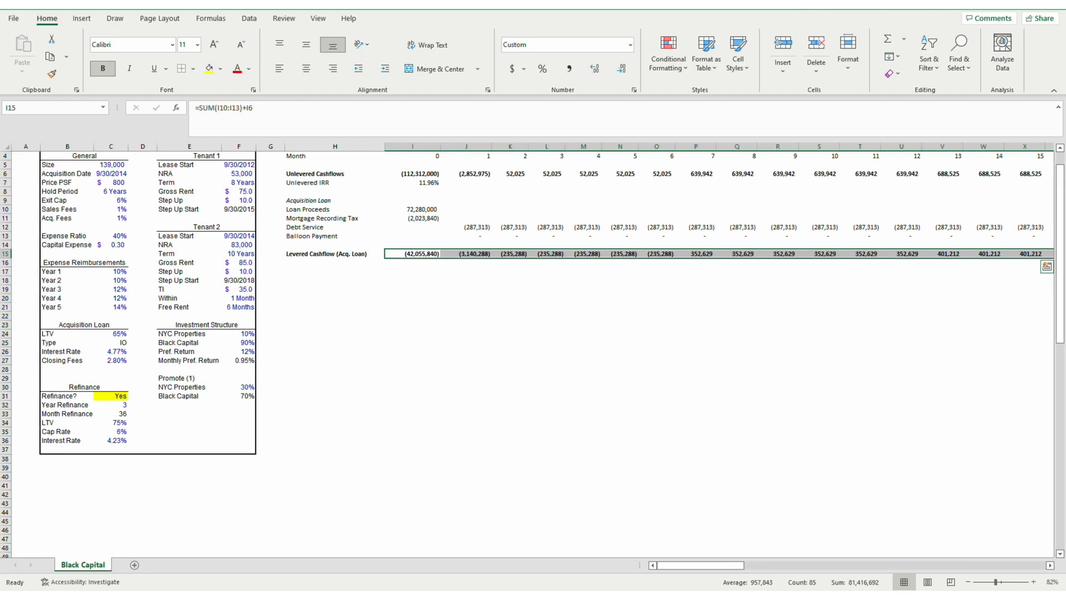
Enter the conditional label =IF($C$31="No","Levered IRR (Acq. Loan)","") in H16
key(Down)
key(Left)
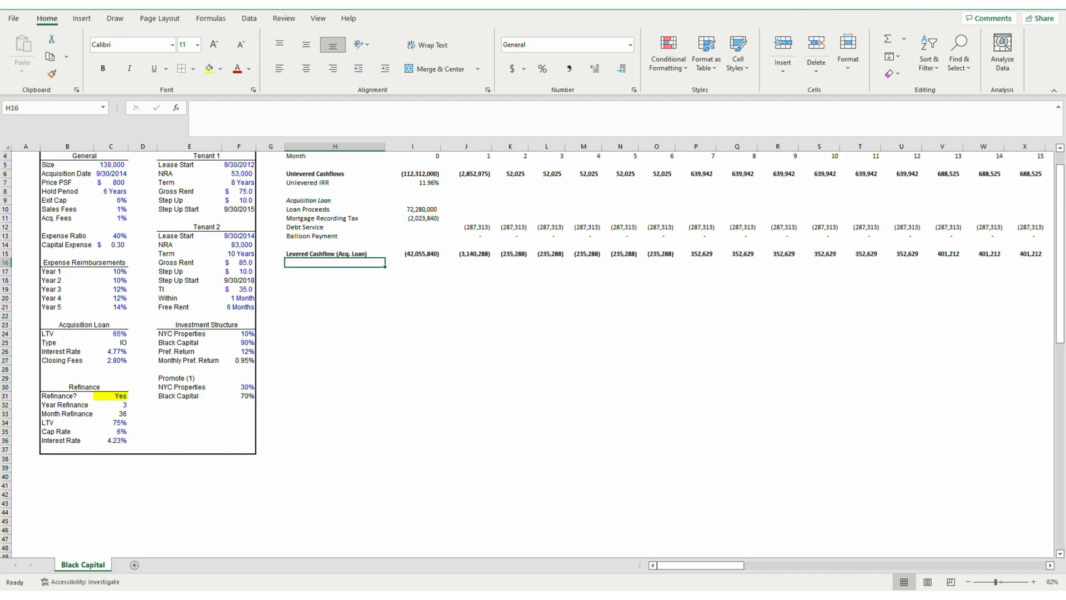
text(=IF()
key(Down)
key(Down)
key(Down)
key(Down)
key(Down)
key(Down)
key(Down)
key(Down)
key(Down)
key(Down)
key(Down)
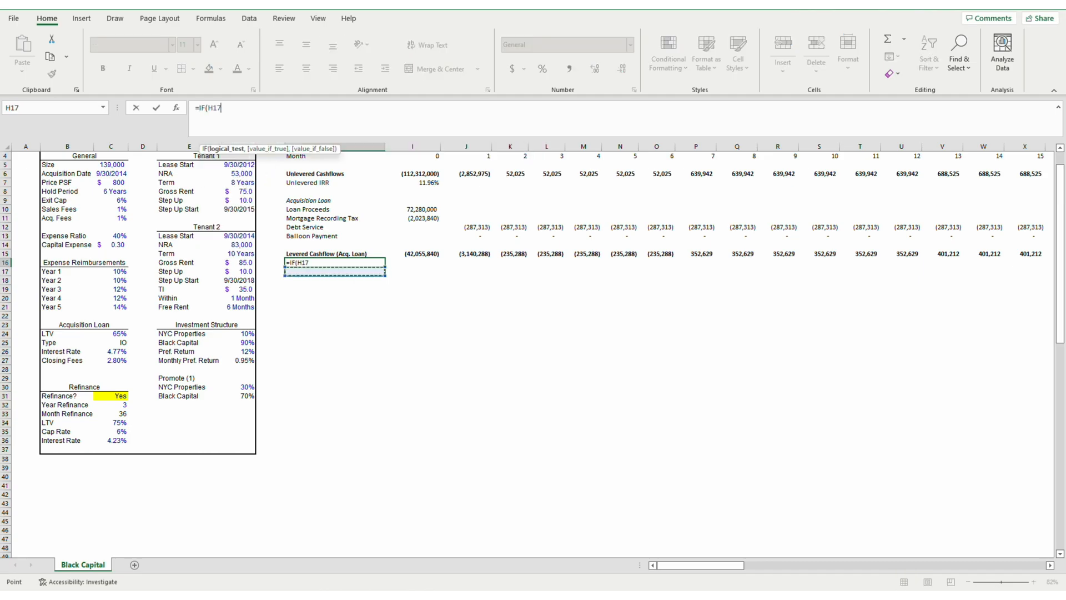
key(Down)
key(Left)
key(Down)
key(Left)
key(Down)
key(Left)
key(Left)
key(Left)
key(Down)
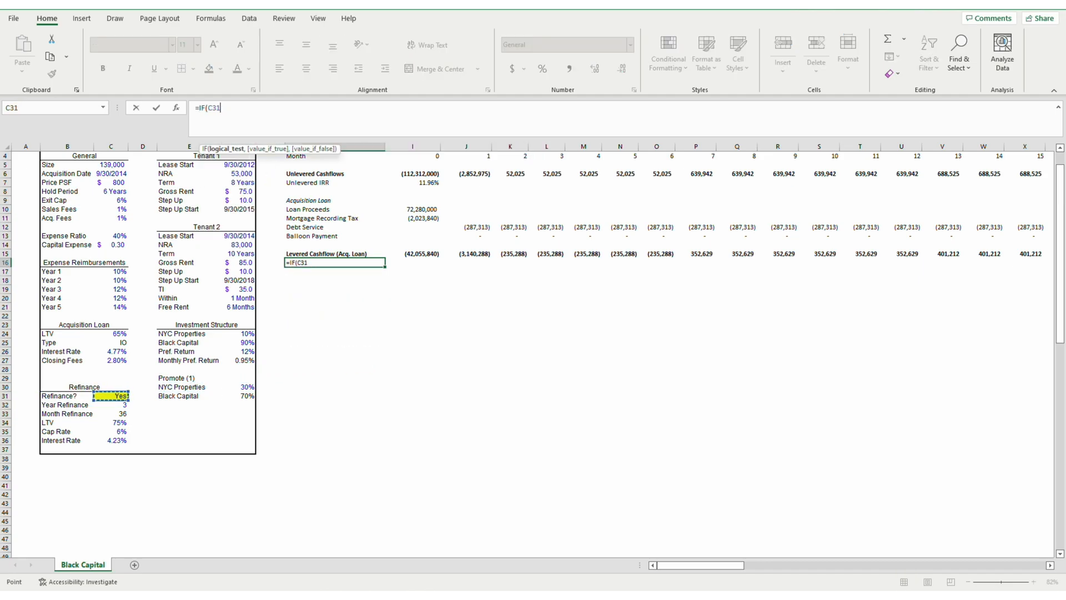
key(F4)
text(=)
text("No","Levered IRR *)
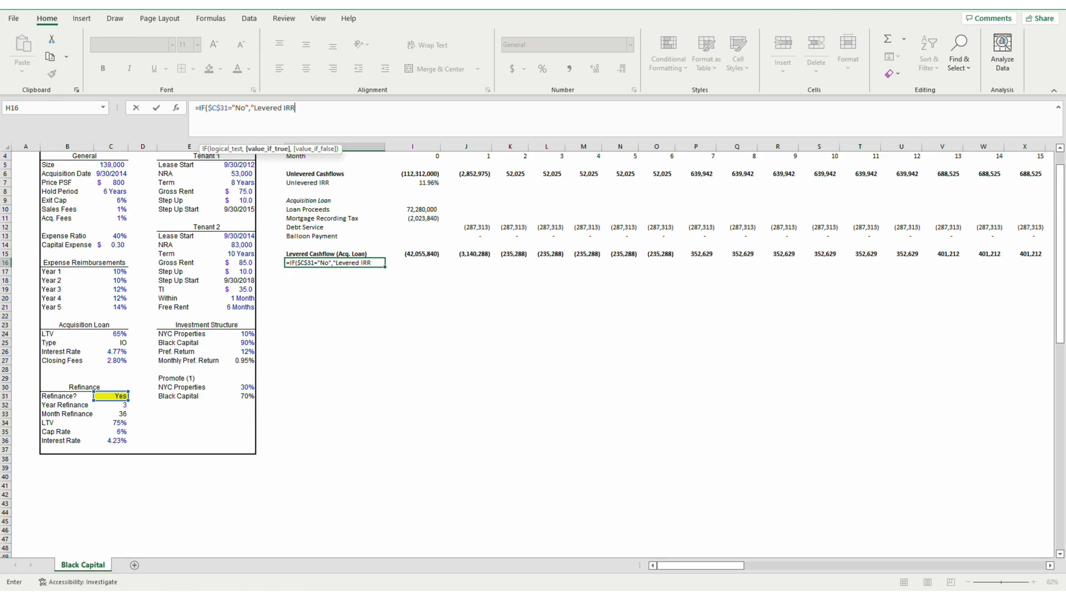
text(Acq. Loan)",""))
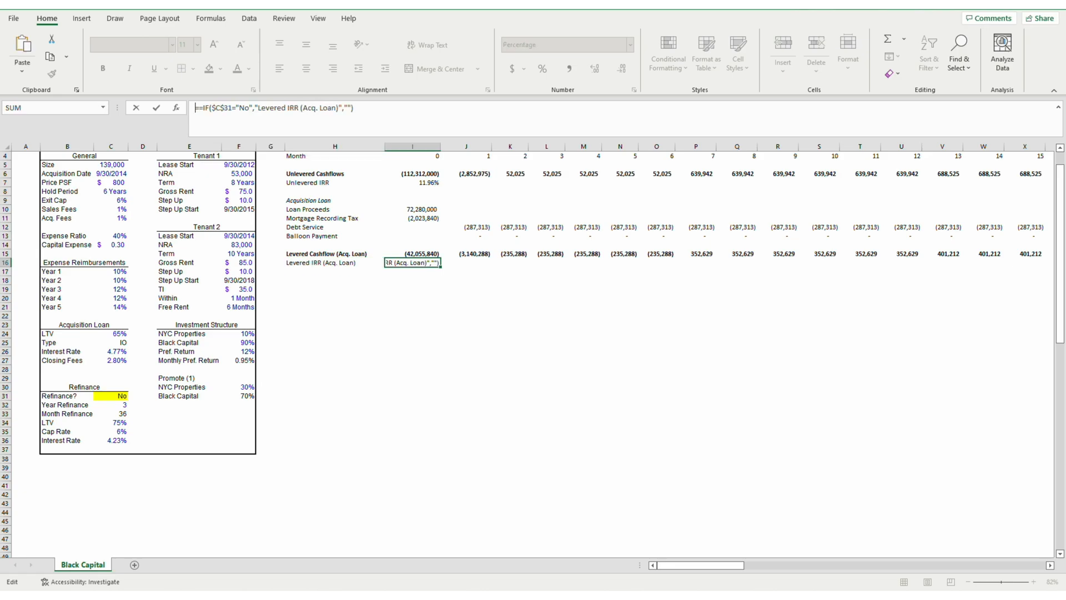
Complete the annualized levered IRR formula in I16 as =IF($C$31="No",((1+IRR(I15:CO15))^12)-1,"")
click(217, 108)
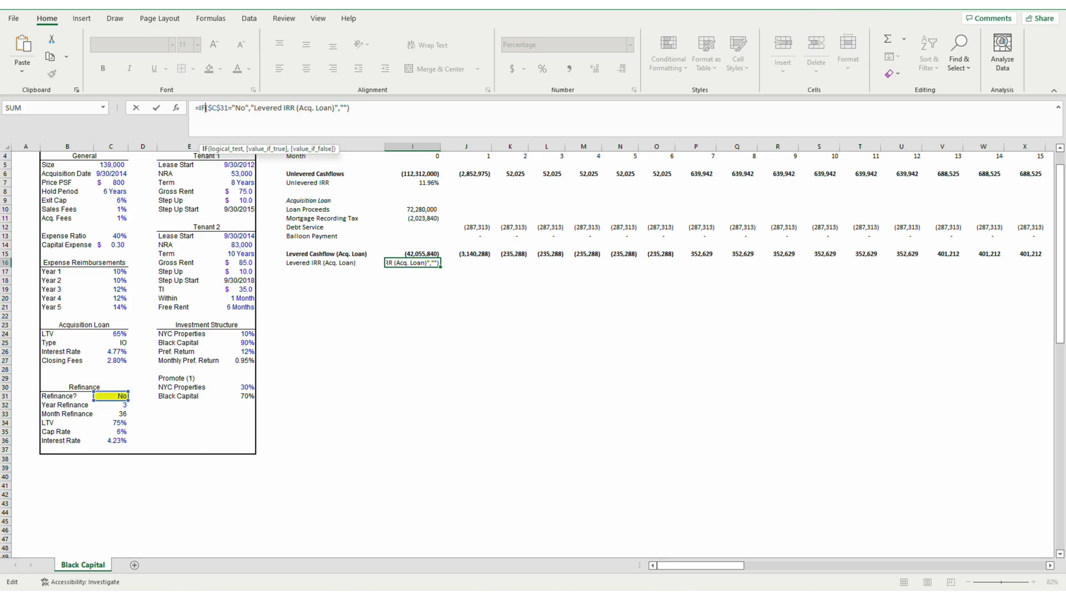
key(Right)
key(Right)
key(Right)
key(Right)
key(Right)
key(Right)
key(Right)
key(Right)
key(Right)
key(Right)
key(shift+Right)
key(shift+Right)
key(shift+Right)
key(shift+Right)
key(shift+Right)
key(shift+Right)
key(shift+Right)
key(shift+Right)
key(shift+Right)
key(shift+Right)
key(shift+Right)
key(shift+Right)
key(shift+Right)
key(shift+Right)
key(shift+Right)
key(shift+Right)
key(shift+Right)
key(shift+Right)
key(shift+Right)
key(shift+Right)
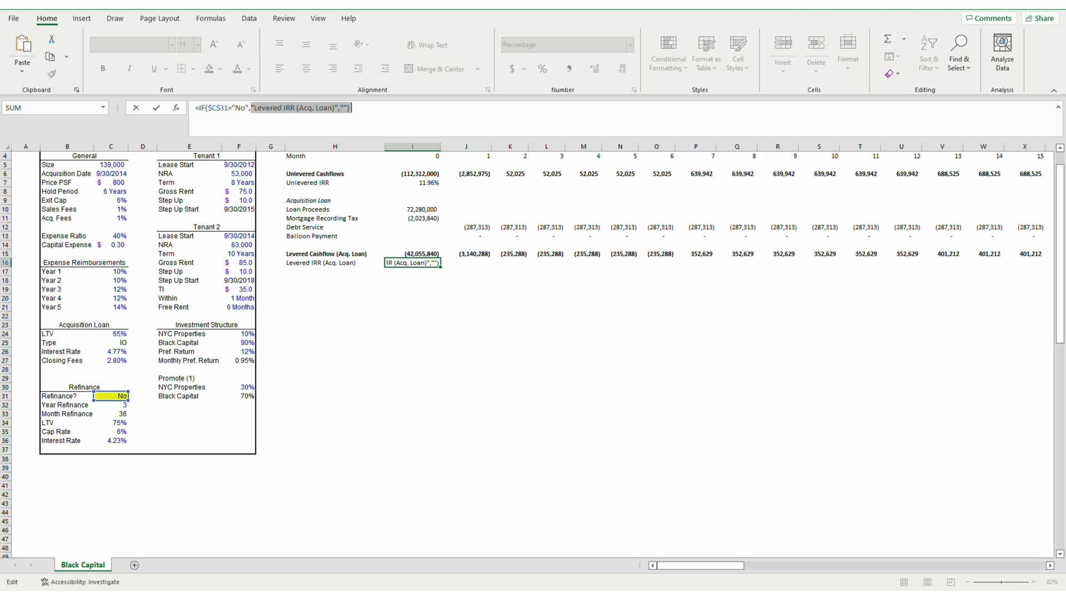
text(((1+IRR()
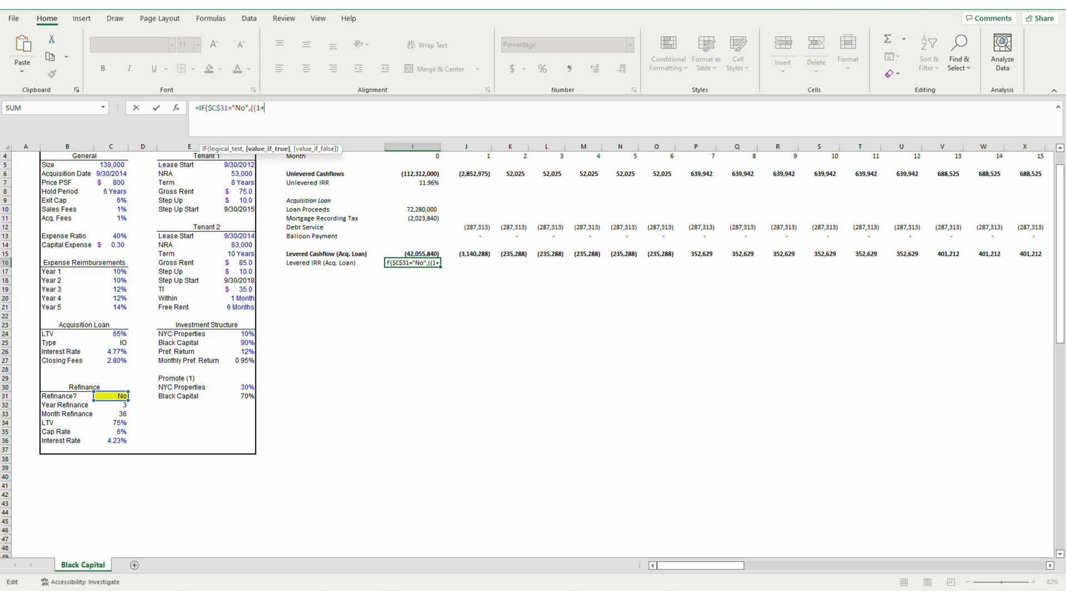
key(F2)
key(Up)
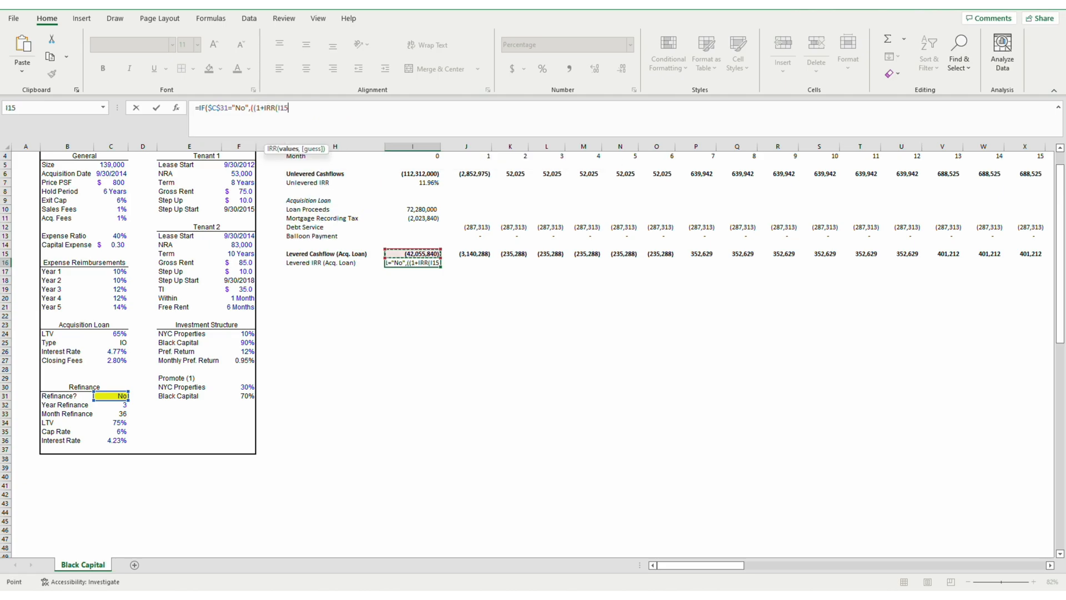
key(ctrl+shift+Right)
key(shift+Left)
text()))
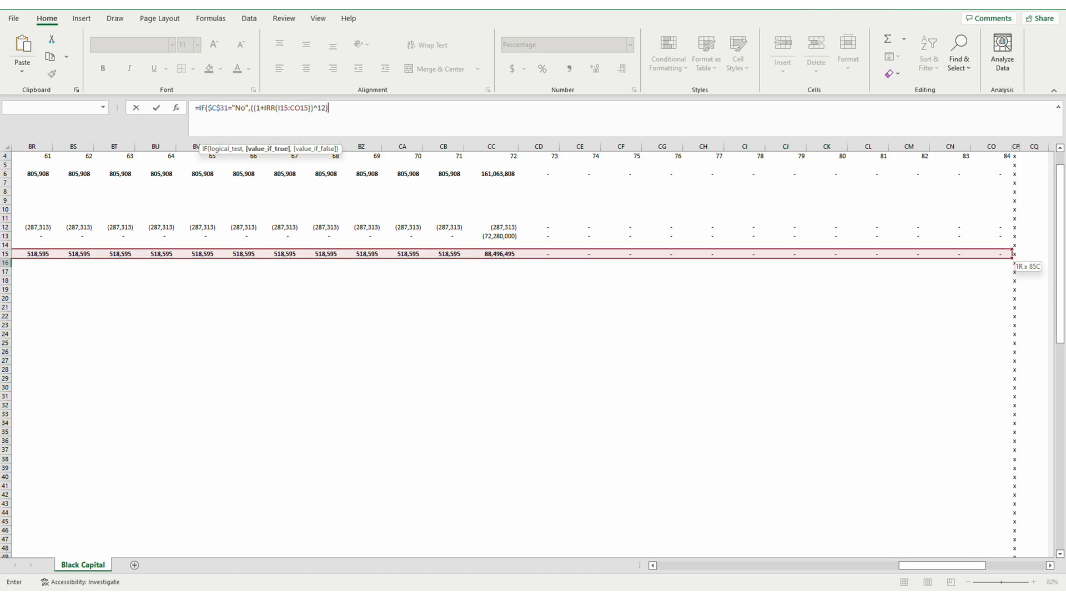
text(^12)-1,"")
key(Return)
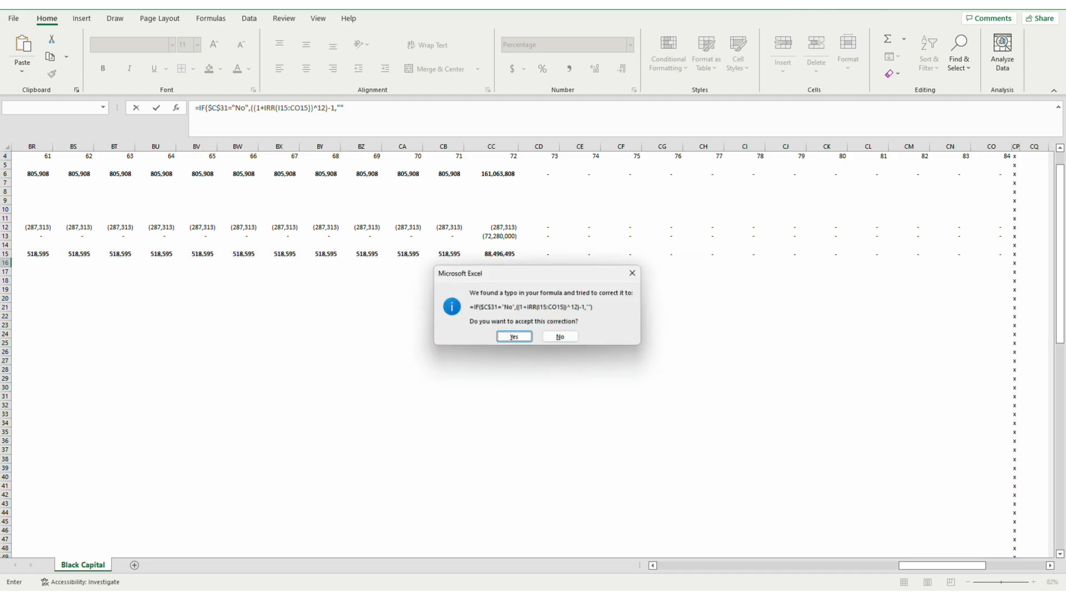
key(Return)
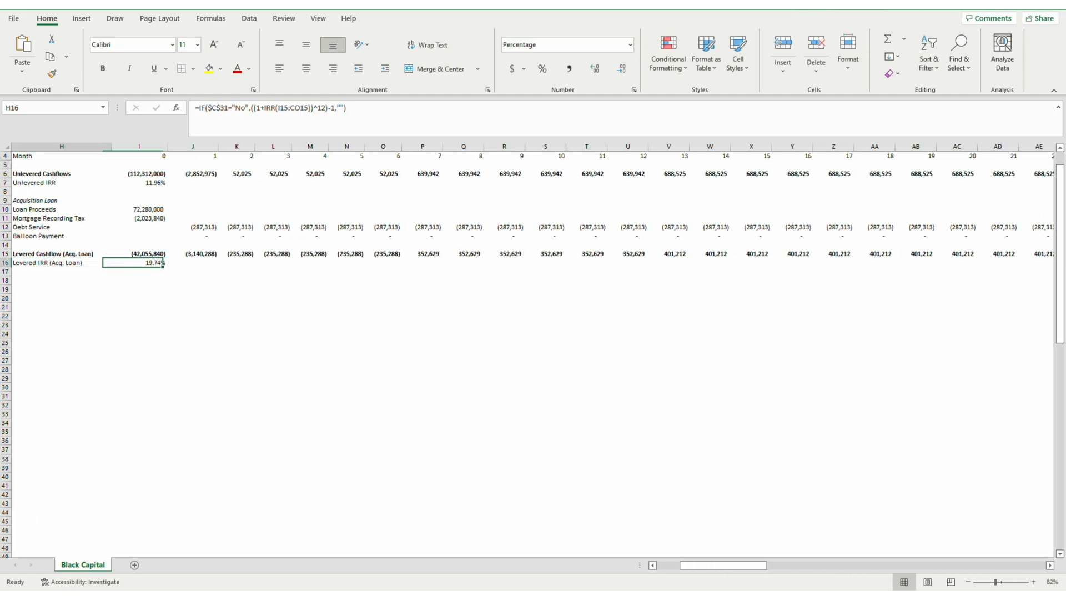
Copy the H16 label formula into H17 and change its condition to $C$31="Yes"
key(Left)
key(Left)
key(Right)
key(Down)
key(Up)
key(F2)
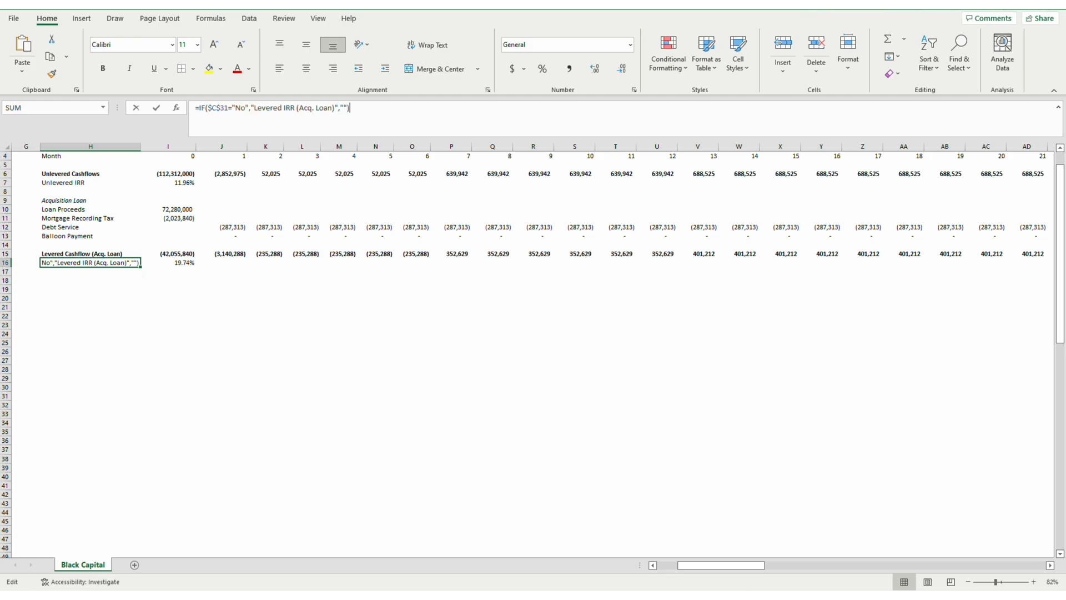
key(ctrl+a)
key(ctrl+c)
key(Return)
key(F2)
key(ctrl+v)
key(Home)
key(Right)
key(Right)
key(Right)
key(Right)
key(Right)
key(Right)
key(Right)
key(Right)
key(Right)
key(shift+Right)
key(shift+Right)
text(Yes)
key(End)
key(Left)
key(Left)
key(Left)
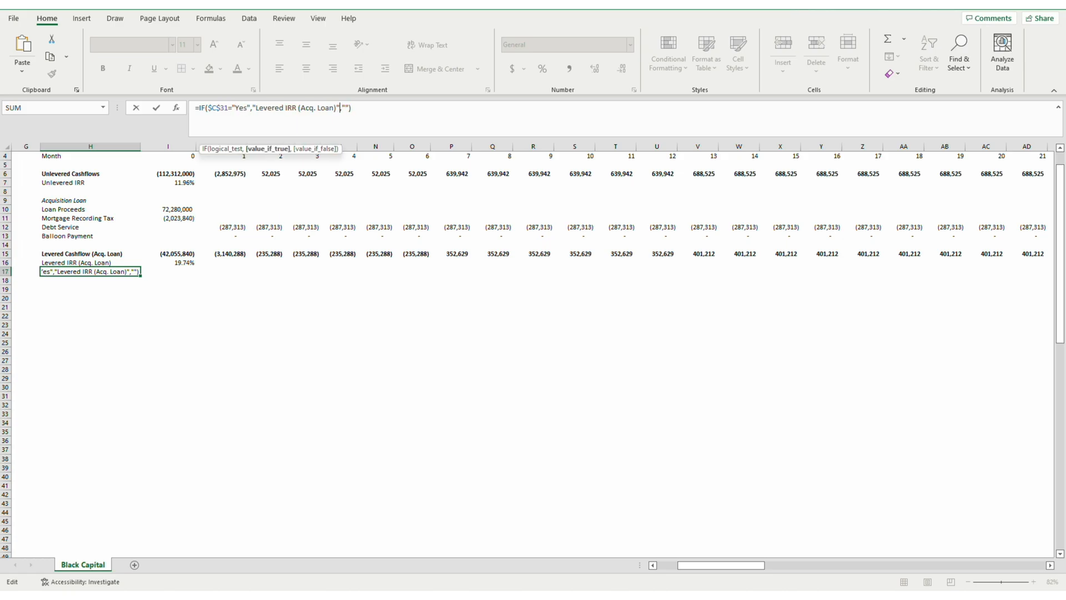
Replace the label text in the H17 formula with "Refinance" so it reads =IF($C$31="Yes","Refinance","")
key(shift+Left)
key(shift+Left)
key(shift+Left)
key(shift+Left)
key(shift+Left)
key(shift+Left)
key(shift+Left)
key(shift+Left)
key(shift+Left)
key(shift+Left)
key(shift+Left)
key(shift+Left)
key(shift+Left)
key(shift+Left)
key(shift+Left)
key(shift+Left)
key(shift+Left)
key(shift+Left)
key(shift+Left)
key(shift+Left)
text(Refi)
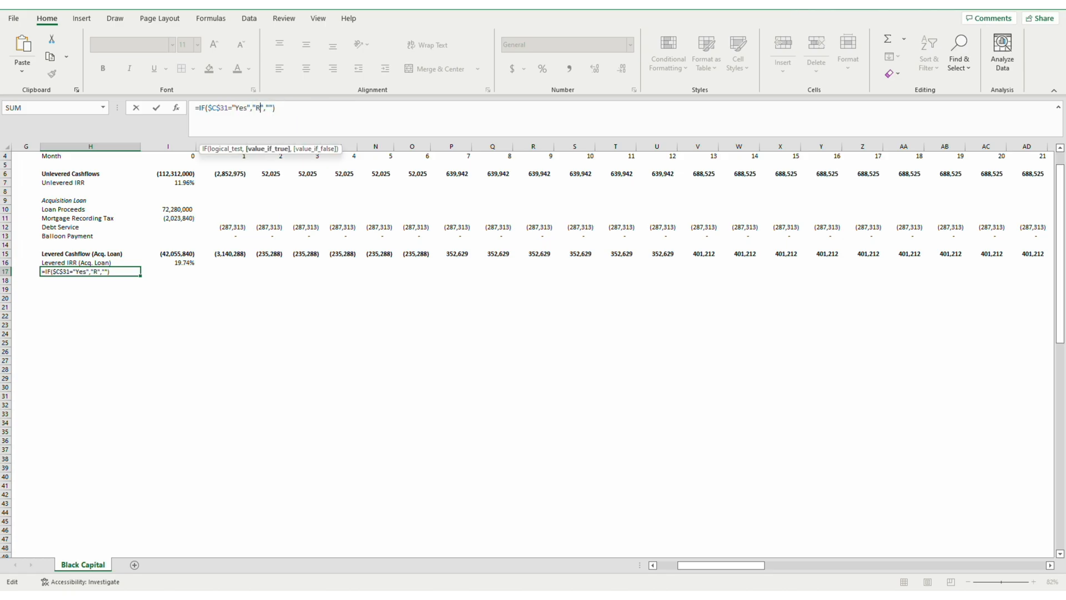
text(nance)
key(ctrl+Return)
scroll(527, 300, left, 1)
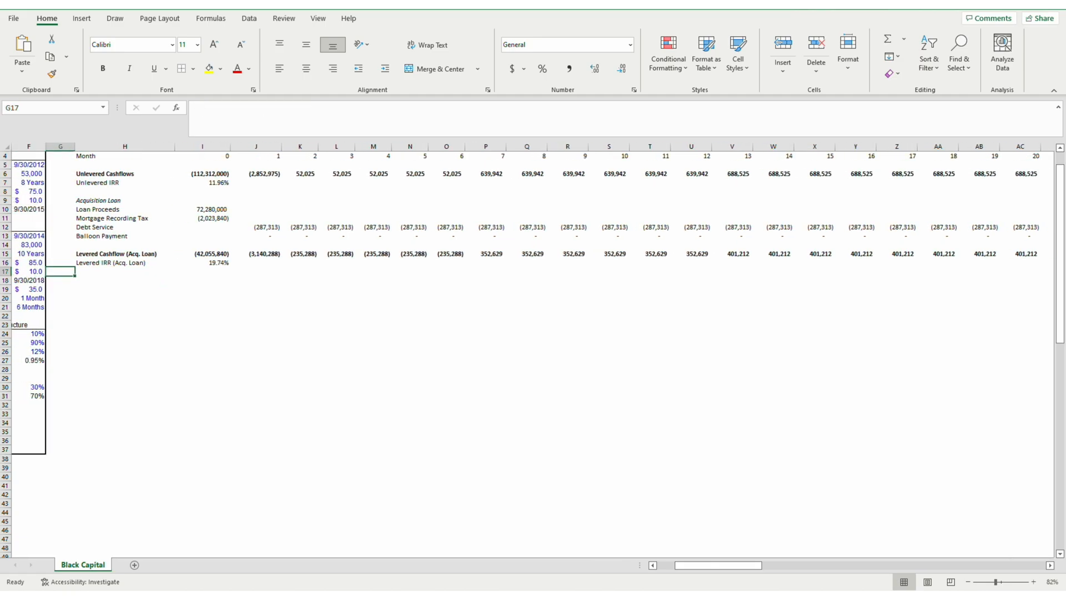
Italicize the H17 refinance label and set the "Refinance?" input in C31 to Yes
key(ctrl+i)
key(Left)
key(Left)
key(Left)
key(Left)
key(Left)
key(Down)
key(Down)
key(Down)
key(Down)
key(Down)
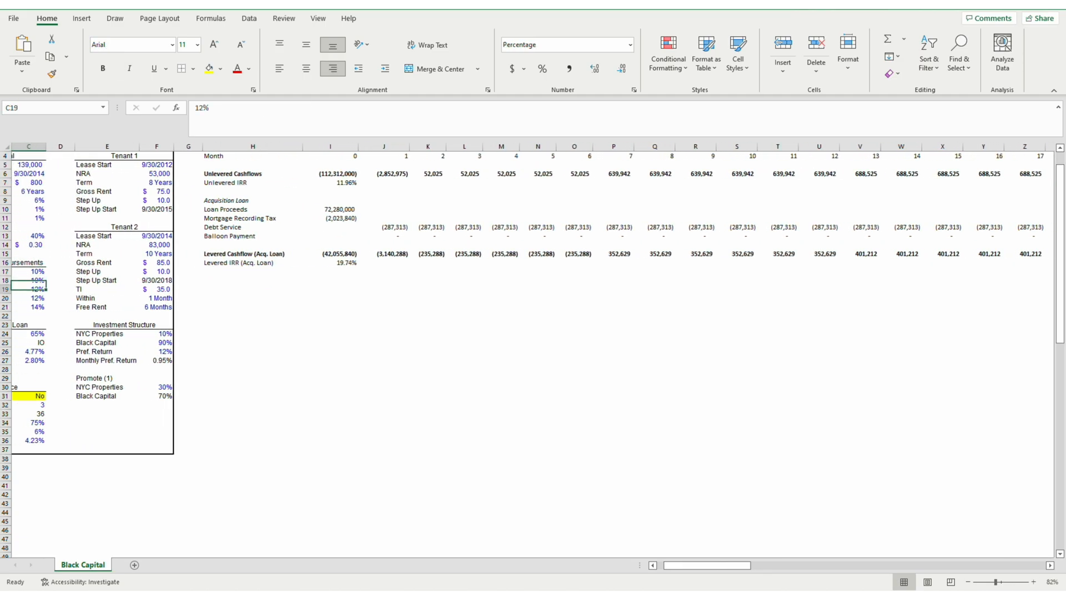
key(Down)
key(Down)
key(Down)
key(Down)
key(Down)
key(Down)
key(Down)
key(Down)
key(Down)
key(alt+Down)
key(Up)
key(Return)
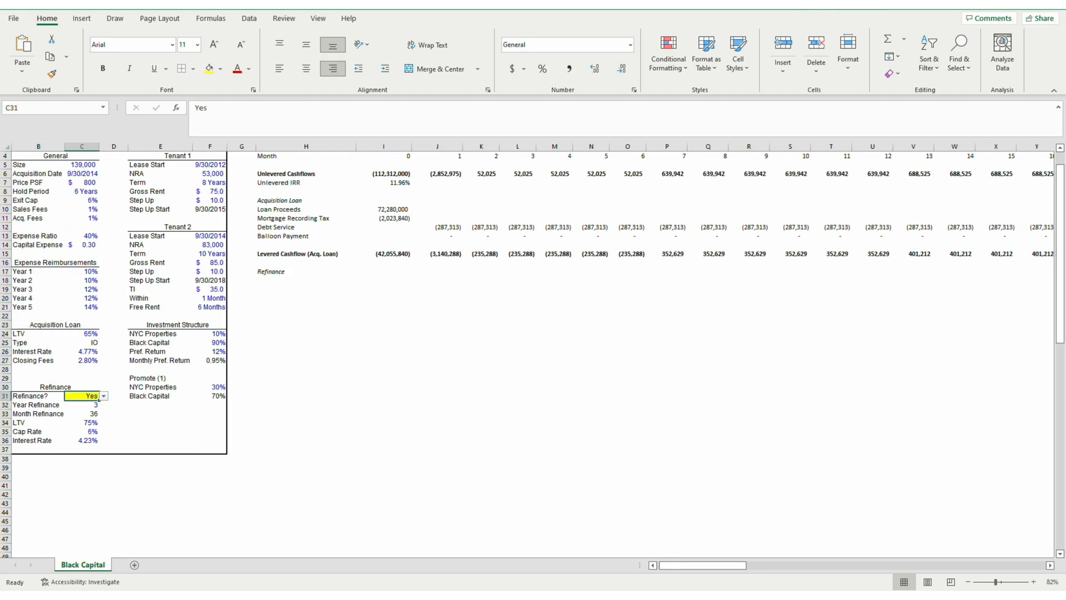
Extend the label text in H17 so the formula reads =IF($C$31="Yes","Refinance Loan","")
key(Up)
key(Right)
key(Right)
key(Right)
key(Up)
key(Up)
key(Up)
key(Up)
key(Up)
key(Right)
key(Up)
key(Up)
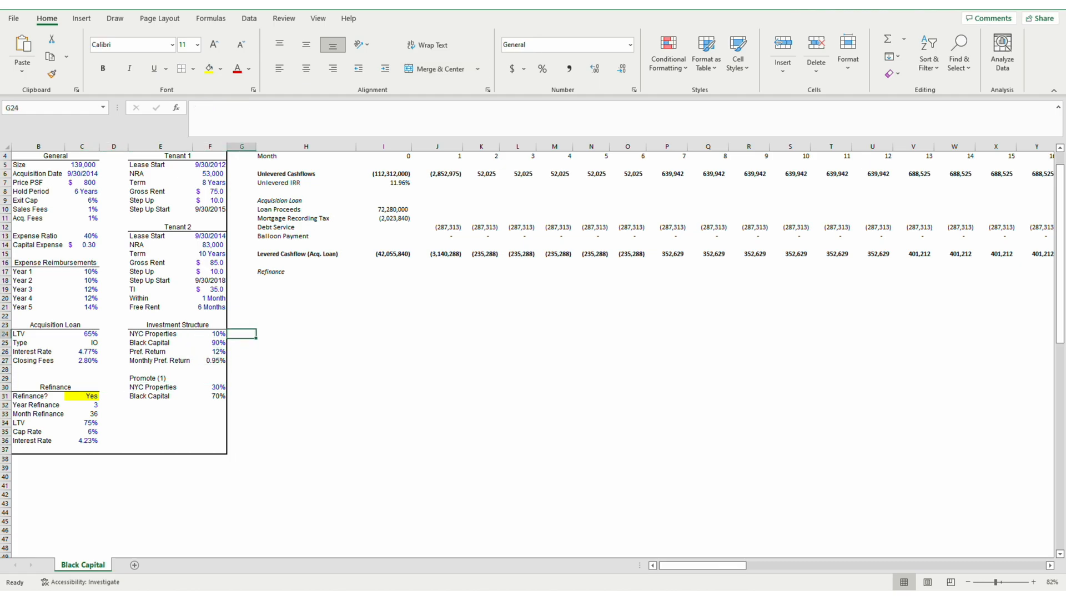
key(Up)
key(Up)
key(Right)
key(Up)
key(Up)
key(Up)
key(Up)
key(F2)
key(Left)
key(Left)
key(Left)
key(Left)
key(Left)
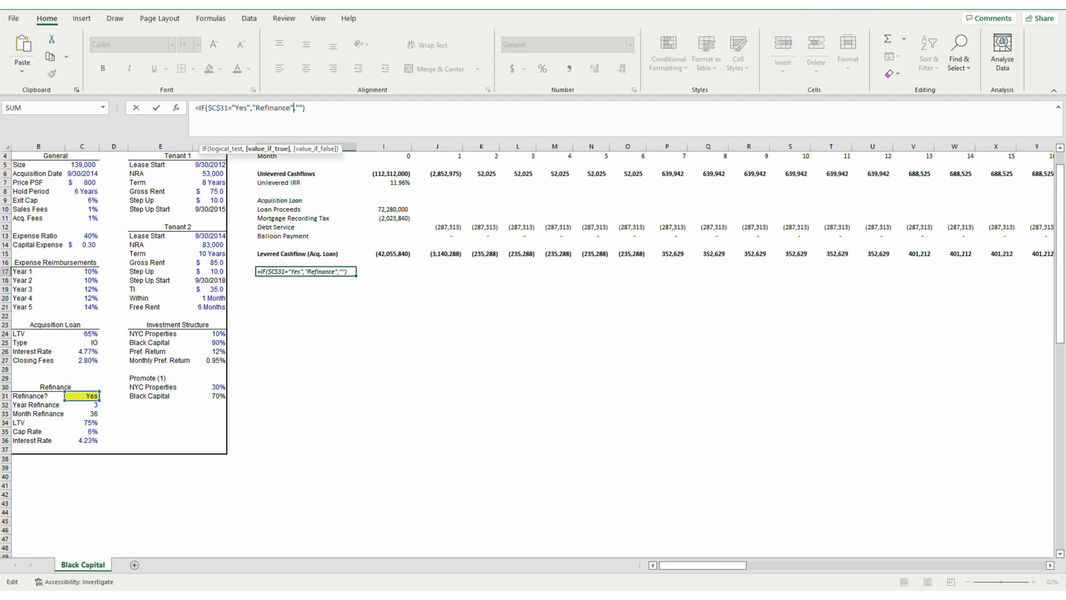
text(Loan)
key(Return)
Copy the H17 label formula text unchanged into H18
key(Up)
key(F2)
key(shift+Home)
key(ctrl+c)
key(Return)
key(F2)
key(ctrl+v)
Replace the label text in the H18 formula so it reads =IF($C$31="Yes","Loan Proceeds","")
key(Home)
key(ctrl+Right)
key(ctrl+Right)
key(ctrl+Right)
key(ctrl+Right)
key(ctrl+Right)
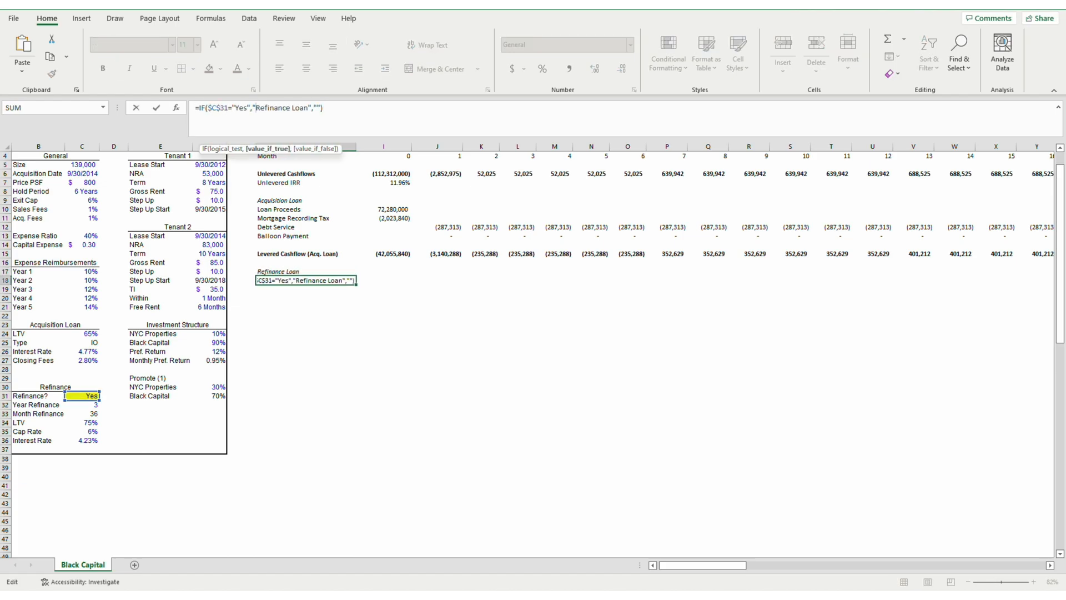
key(ctrl+shift+Right)
key(shift+Right)
key(shift+Right)
key(shift+Right)
text(Loan Proceeds)
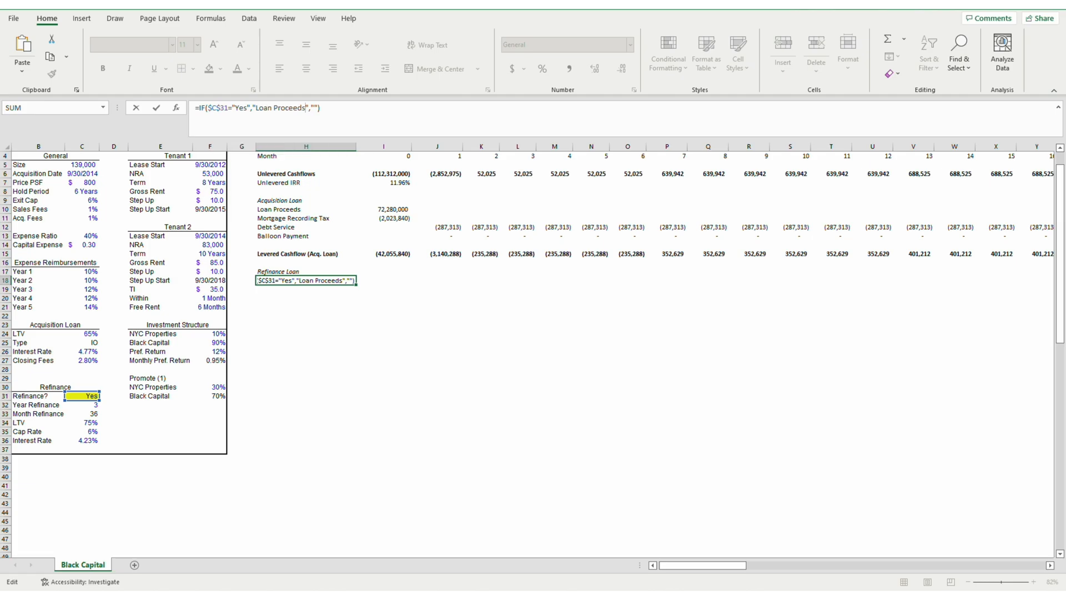
key(Tab)
Begin the refinance loan proceeds formula in J18 with the refinance and month conditions =($C$31<>"No")*(J4=$C$33)
key(Tab)
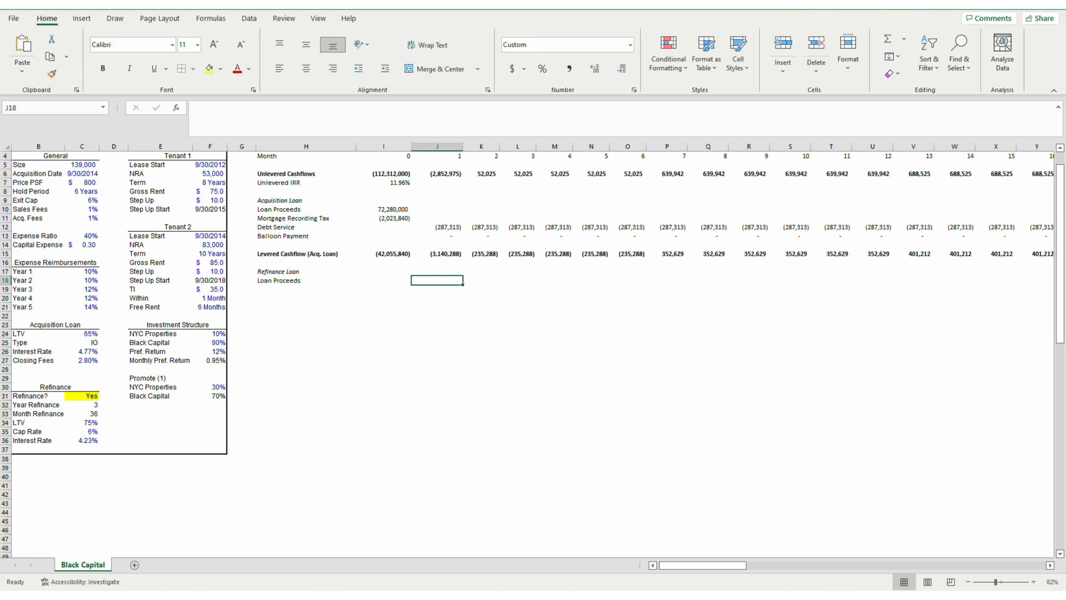
text(=($C$31<>"No")*)
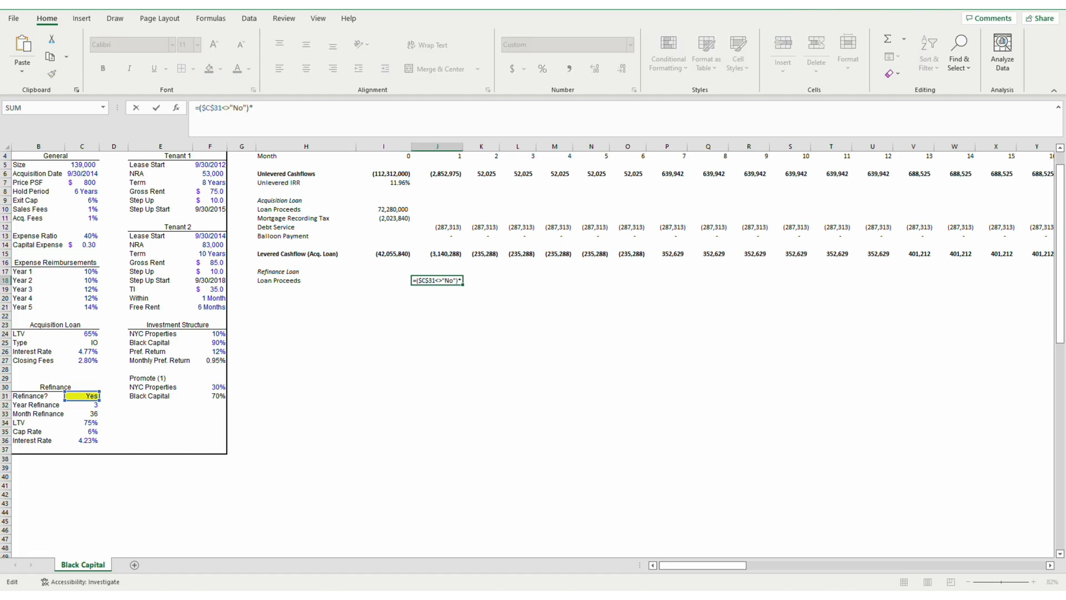
text(()
key(Up)
key(Up)
key(Up)
key(Up)
key(Up)
key(Up)
key(Up)
key(Up)
key(Up)
key(Up)
key(Up)
key(Up)
key(Up)
key(Up)
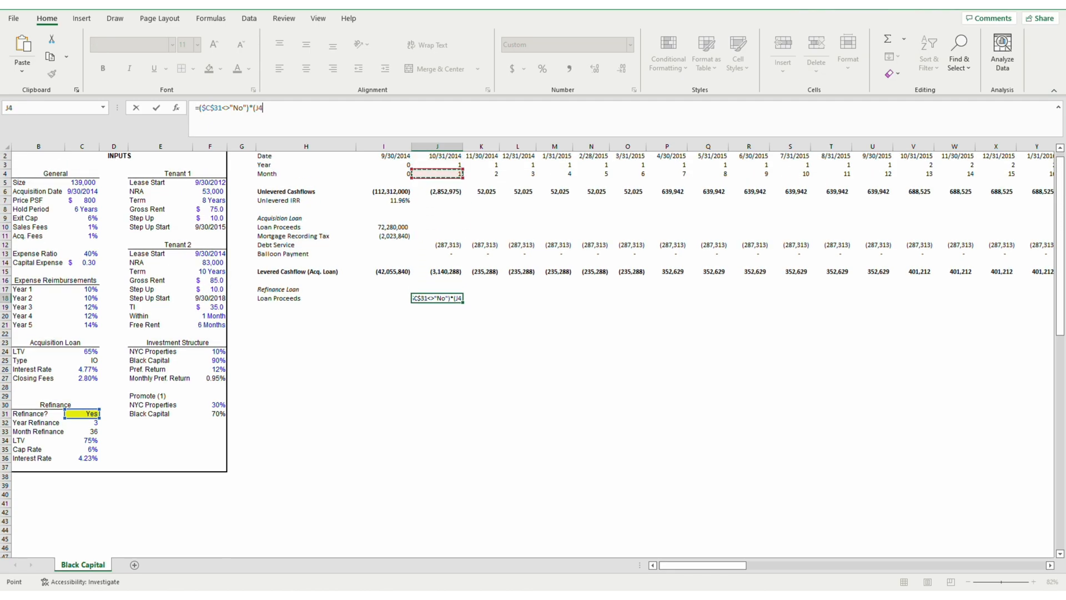
text(=)
key(Down)
key(Left)
key(Down)
key(Down)
key(Down)
key(Down)
key(Down)
key(Down)
key(Down)
key(Down)
key(Down)
key(Down)
key(Left)
key(Left)
key(Left)
key(Down)
key(Down)
key(Down)
key(Left)
key(Left)
key(Left)
key(Down)
key(F4)
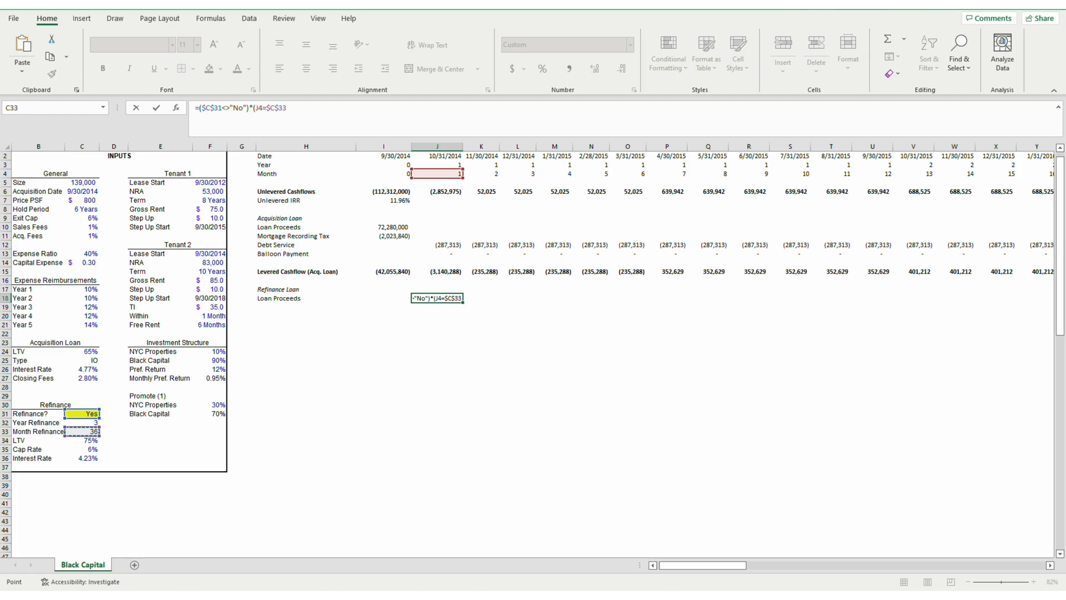
Multiply the J18 conditions by a SUM of the first twelve months of net operating income, J78:U78
text(*SUM()
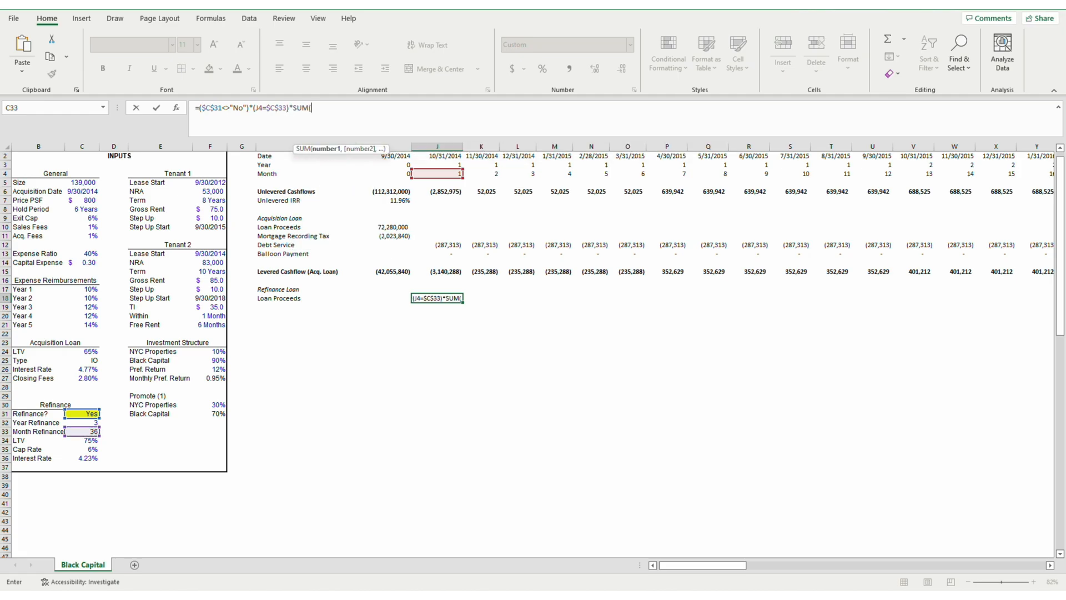
key(Down)
key(Down)
key(Down)
key(Down)
key(Down)
key(Down)
key(Down)
key(Down)
key(Down)
key(Down)
key(Down)
key(Down)
key(Down)
key(Down)
key(Down)
key(Down)
key(Down)
key(Down)
key(Down)
key(Down)
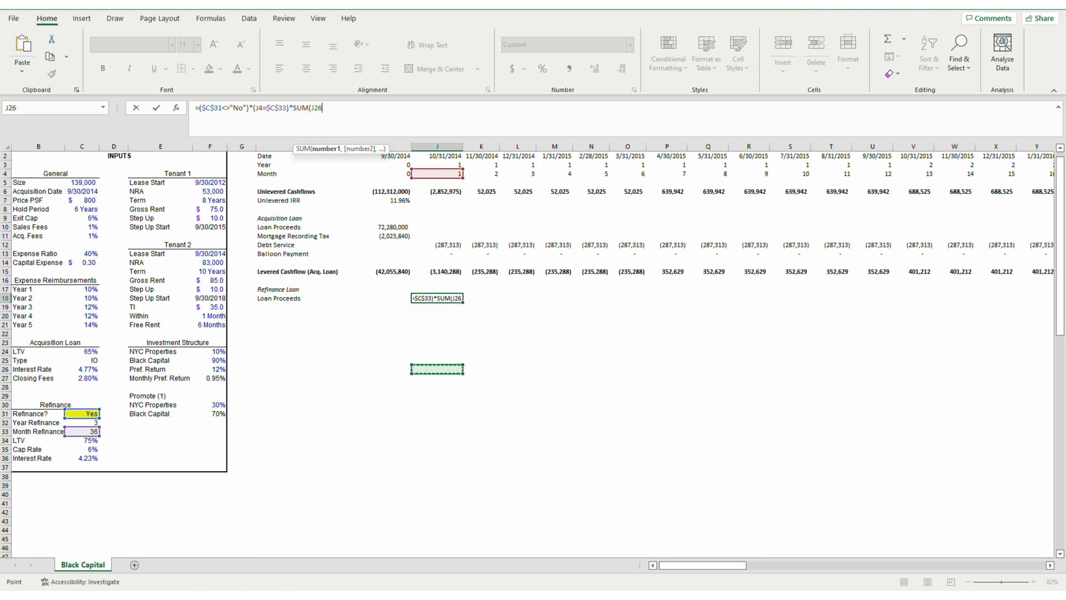
key(Down)
key(Down)
key(Down)
key(Down)
key(Down)
key(Down)
key(Down)
key(Down)
key(Down)
key(Down)
key(Down)
key(Down)
key(Down)
key(Down)
key(Down)
key(Down)
key(Down)
key(Down)
key(Down)
key(Down)
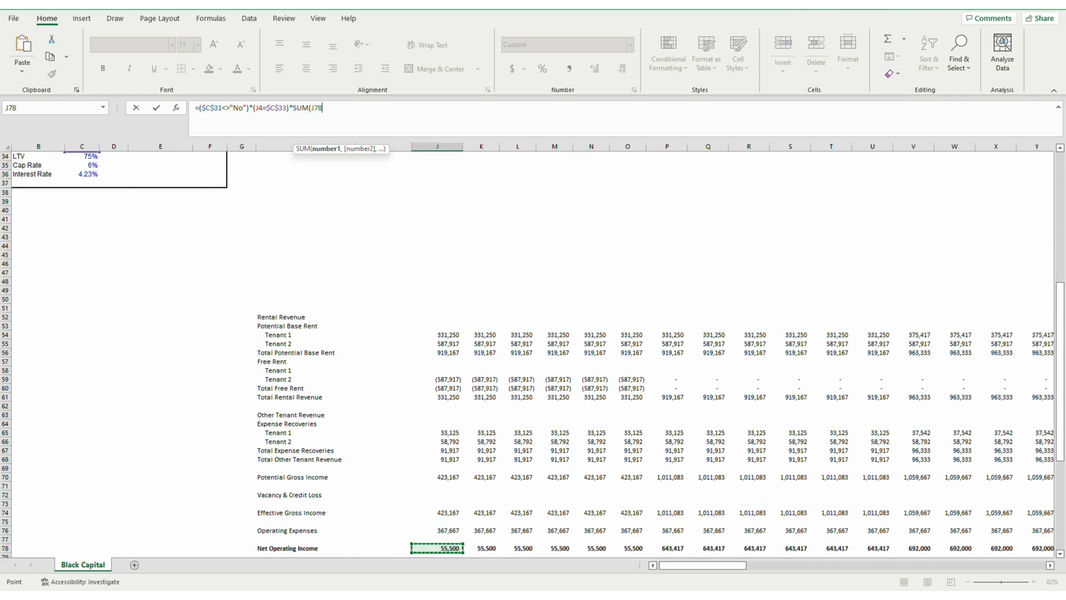
key(shift+Right)
key(shift+Right)
key(shift+Right)
key(shift+Right)
key(shift+Right)
key(shift+Right)
key(shift+Right)
key(shift+Right)
key(shift+Right)
key(shift+Right)
key(shift+Right)
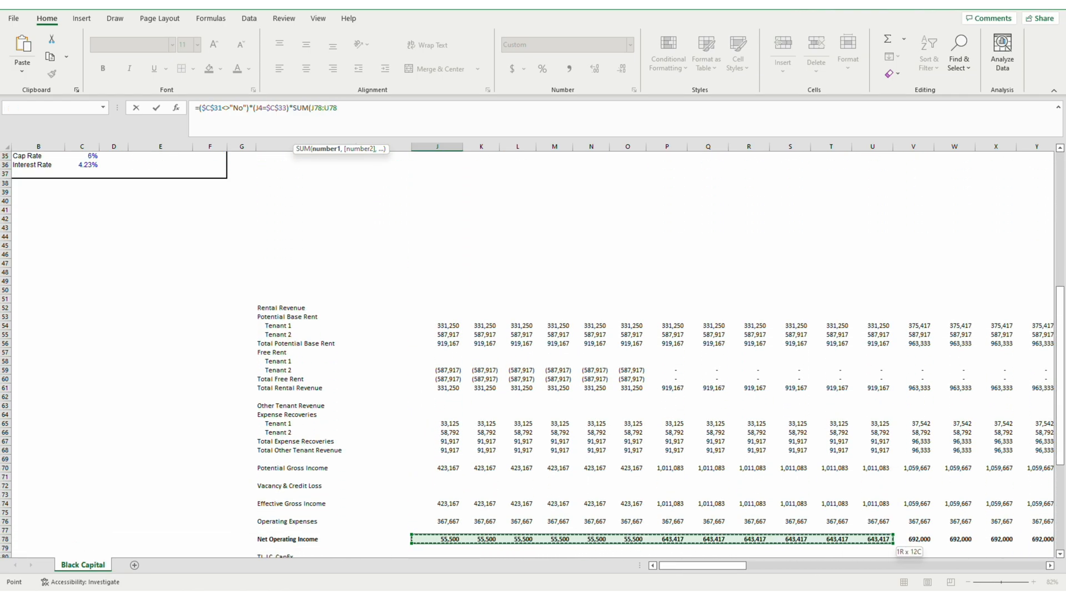
Close the SUM in the J18 formula and divide it by the refinance cap rate as the absolute reference $C$35
text()/)
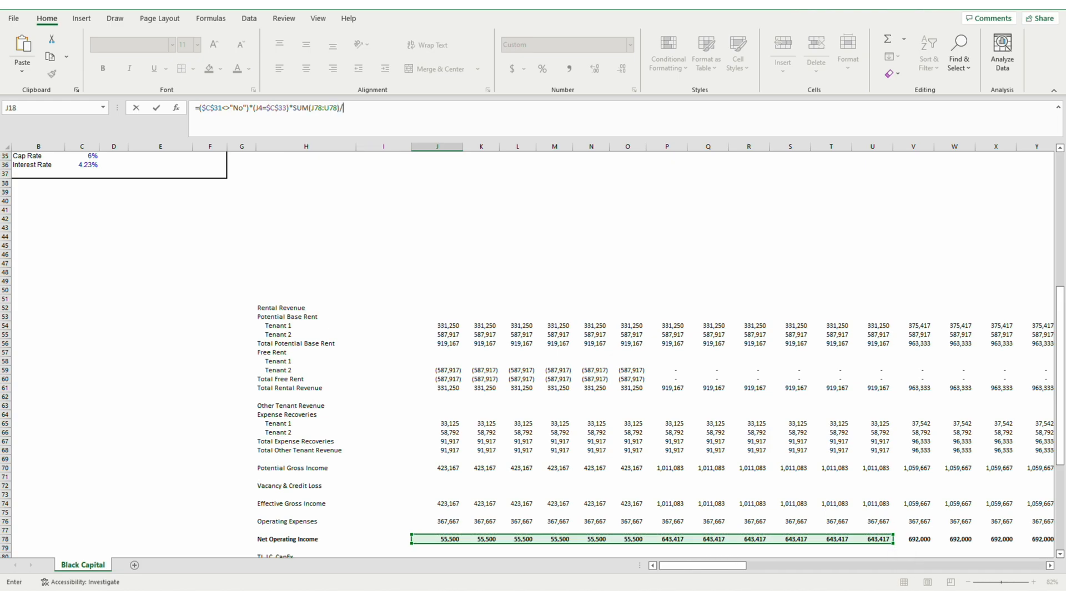
key(Left)
key(Left)
key(Left)
key(Left)
key(Left)
key(Down)
key(Down)
key(Down)
key(Down)
key(Down)
key(Down)
key(Down)
key(Down)
key(Down)
key(Down)
key(Down)
key(Down)
key(Down)
key(Down)
key(Left)
key(Left)
key(Down)
key(Down)
key(Down)
key(F4)
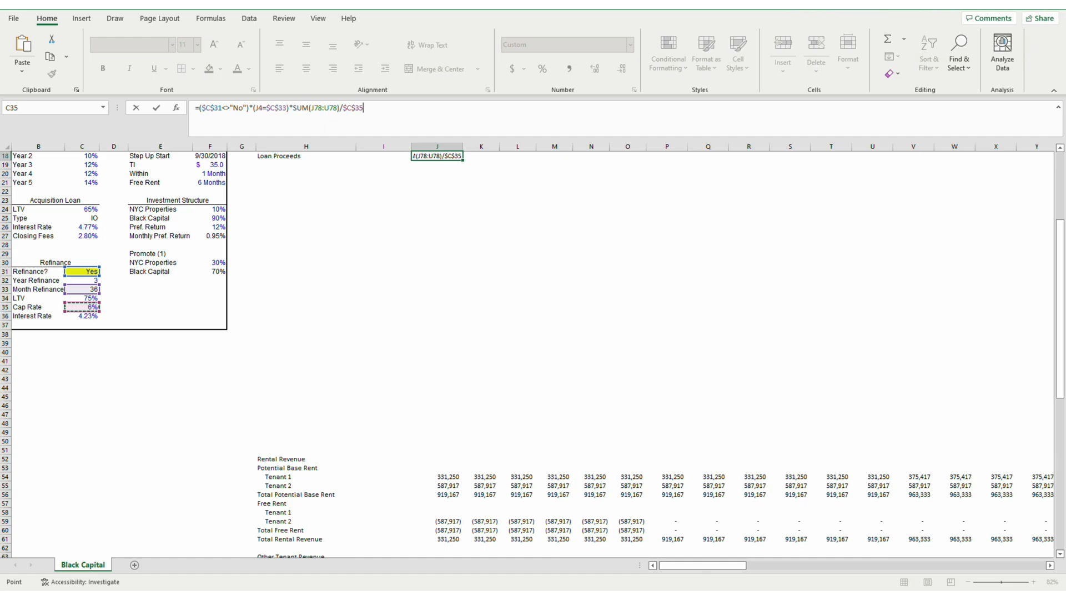
Multiply the J18 formula by the refinance LTV using the absolute reference $C$34
text(*)
key(Left)
key(Left)
key(Left)
key(Left)
key(Left)
key(Down)
key(Down)
key(Down)
key(Down)
key(Down)
key(Down)
key(Down)
key(Down)
key(Down)
key(Down)
key(Down)
key(Down)
key(Down)
key(Down)
key(Down)
key(Left)
key(Left)
key(Down)
key(F4)
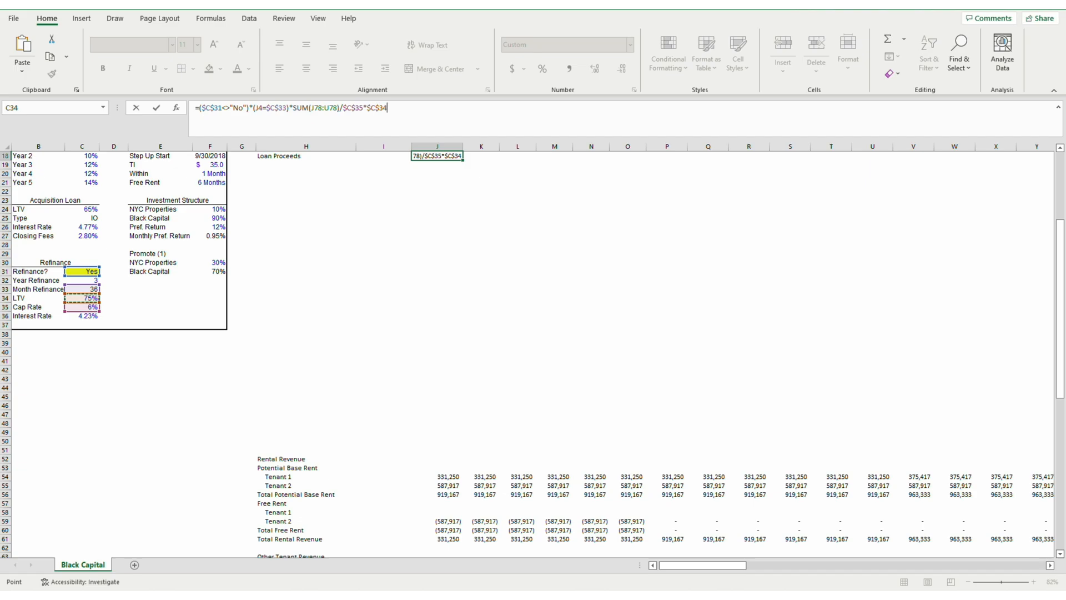
Complete the J18 formula with the hold period condition *(J4<=$C$8*12) and enter it
text(*()
key(Up)
key(Up)
key(Up)
key(Up)
key(Up)
key(Up)
key(Up)
key(Up)
key(Up)
key(Up)
key(Up)
key(Up)
key(Up)
key(Up)
key(Up)
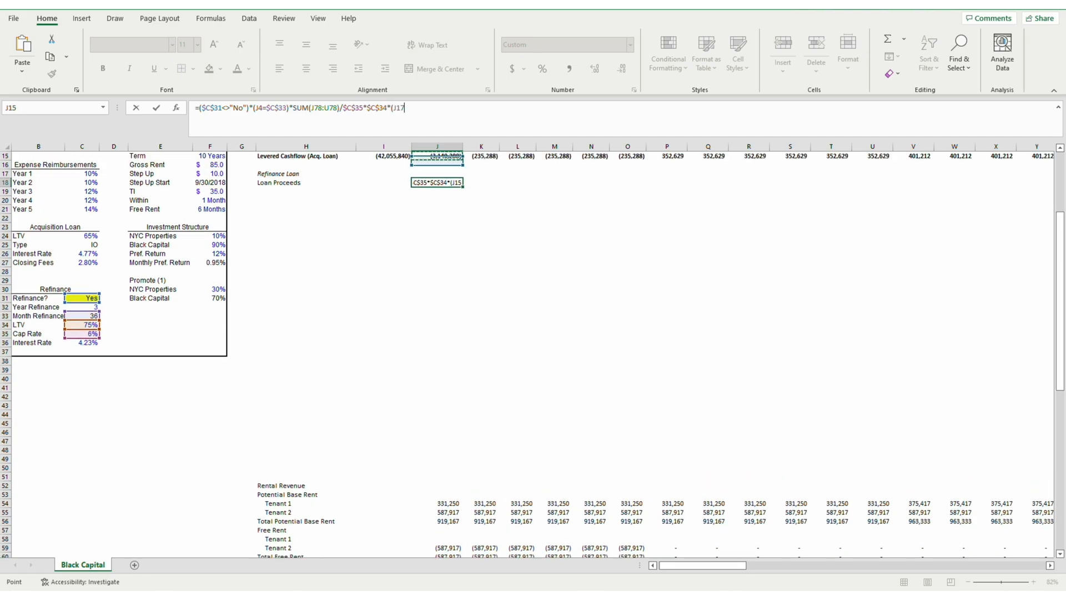
key(Down)
text(<=)
key(Left)
key(Left)
key(Left)
key(Left)
key(Left)
key(Left)
key(Left)
key(Left)
key(Up)
key(Up)
key(Right)
key(Up)
key(Up)
key(Up)
key(Up)
key(Up)
key(Up)
key(Up)
key(Up)
key(F4)
text(*12))
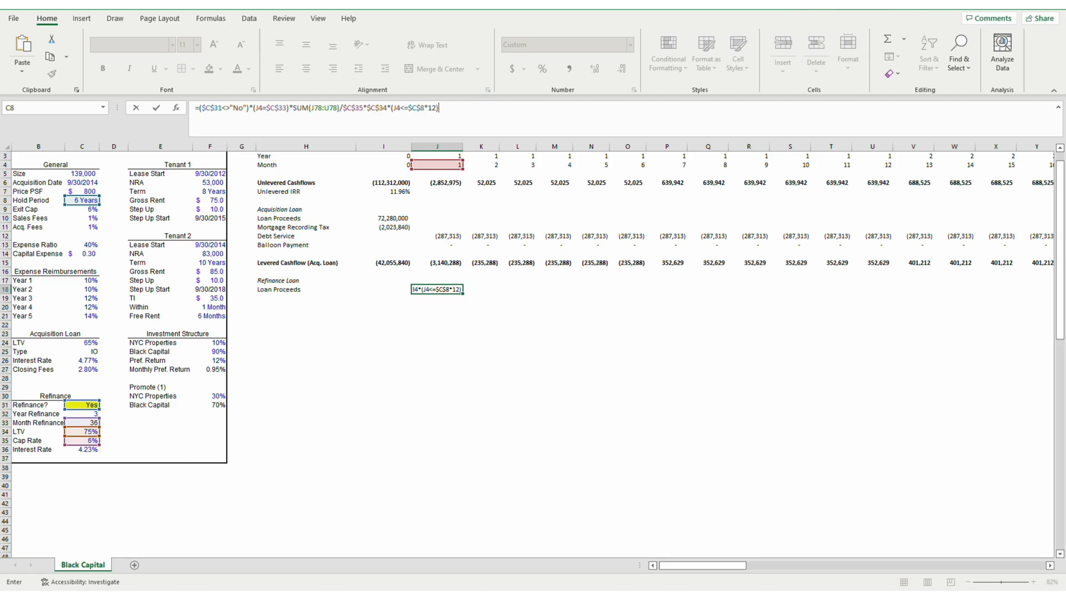
key(Return)
Copy the J18 loan proceeds formula across the remaining monthly columns of row 18
key(Left)
key(Left)
key(Up)
key(Right)
key(Right)
key(ctrl+c)
key(ctrl+shift+Right)
key(Return)
Examine the monthly loan proceeds across the columns of row 18
key(Right)
key(Right)
key(Right)
key(Right)
key(Right)
key(Right)
key(Right)
key(Right)
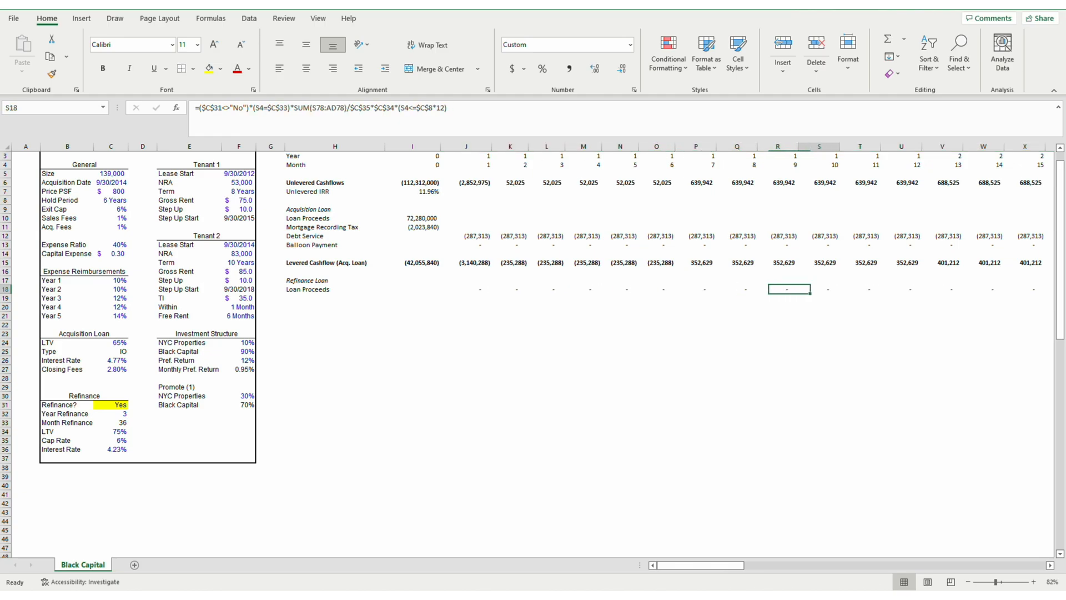
key(Right)
key(Right)
key(Right)
key(Right)
key(Right)
key(Right)
key(Right)
key(Right)
key(Right)
key(Right)
key(Right)
key(Right)
key(Right)
key(Right)
key(Right)
key(Right)
key(Right)
key(Right)
key(Right)
key(Right)
Duplicate the exact formula text of the Loan Proceeds label in H18 into H19, keeping its cell references
key(Left)
key(Left)
key(Left)
key(Left)
key(Left)
key(Left)
key(Left)
key(Left)
key(Left)
key(Left)
key(Left)
key(Left)
key(Left)
key(Left)
key(Left)
key(Left)
key(Left)
key(Left)
key(Left)
key(Left)
key(F2)
key(shift+Home)
key(ctrl+c)
key(Return)
key(F2)
key(ctrl+v)
Change the label text in the H19 formula to "Debt Service" and enter =IF($C$31="Yes","Debt Service","")
key(Right)
key(Right)
key(Right)
key(Right)
key(Right)
key(Right)
key(Right)
key(Right)
key(Right)
key(Right)
key(Right)
key(Right)
key(Right)
key(Right)
key(Right)
key(shift+Right)
key(shift+Right)
key(shift+Right)
key(shift+Right)
key(shift+Right)
key(shift+Right)
key(shift+Right)
key(shift+Right)
key(shift+Right)
key(shift+Right)
key(shift+Right)
key(shift+Right)
key(shift+Right)
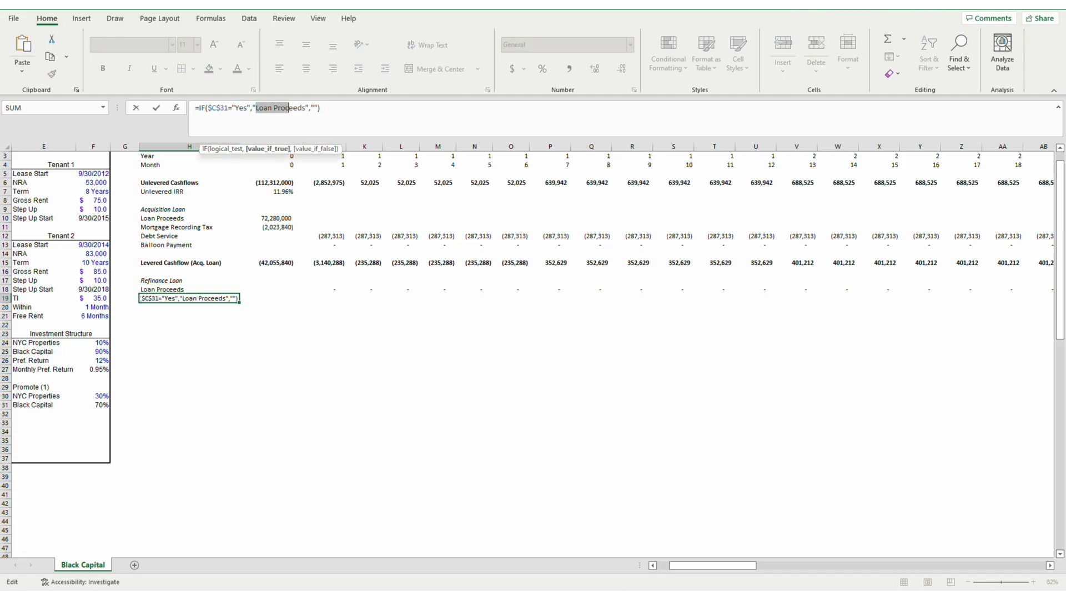
text(Debt Ser)
text(vice)
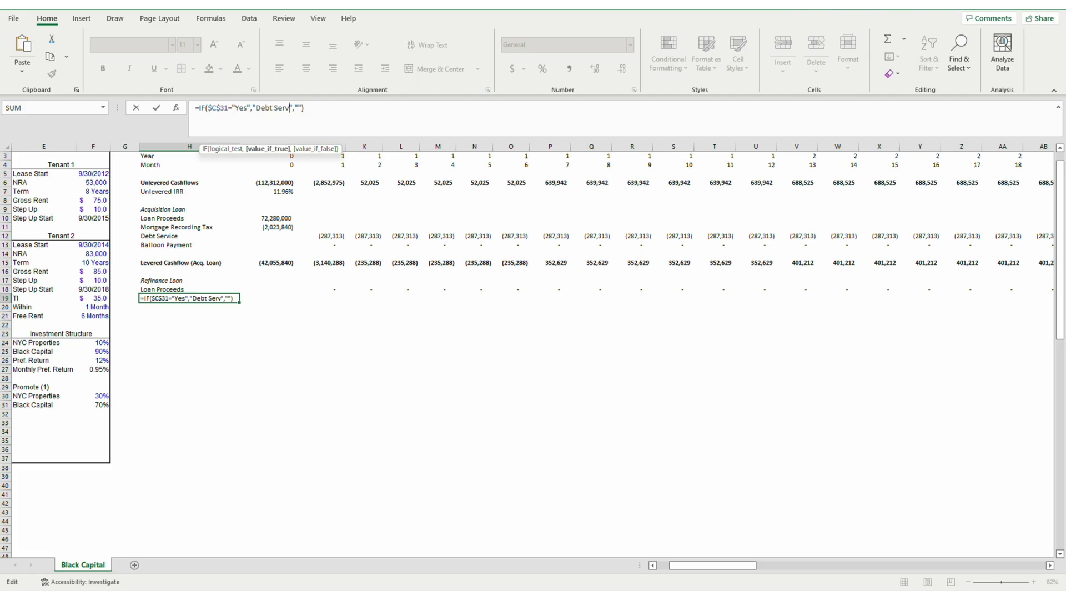
key(Tab)
Duplicate the exact loan proceeds formula text from J18 into the debt service cell J19
key(Right)
key(Up)
key(F2)
key(shift+Home)
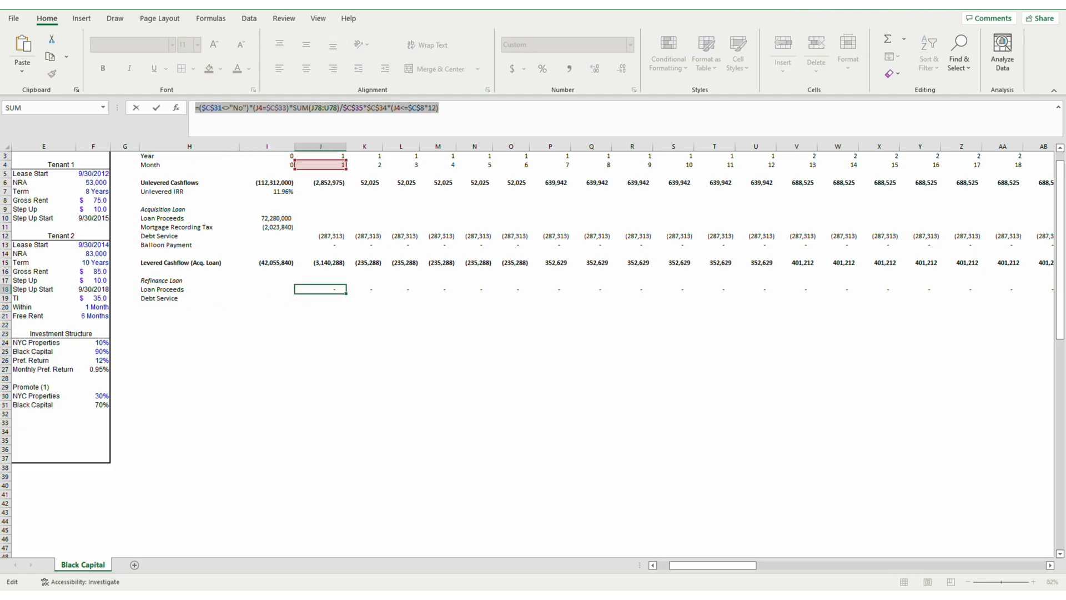
key(ctrl+c)
key(Return)
key(F2)
key(ctrl+v)
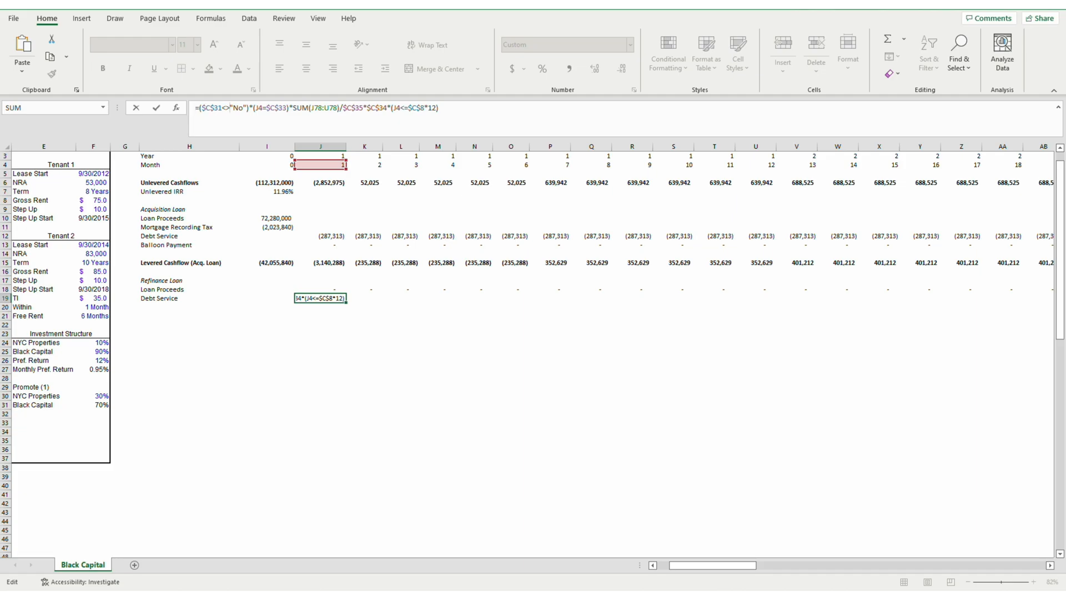
Trim the J19 formula to its refinance condition, keeping only =($C$31<>"No")*
key(shift+Right)
key(shift+Right)
key(shift+Right)
key(shift+Right)
key(shift+Right)
key(shift+Right)
key(shift+Right)
key(shift+Right)
key(shift+Right)
key(shift+Right)
key(shift+Right)
key(shift+Right)
key(shift+Right)
key(shift+Right)
key(shift+Right)
key(shift+Right)
key(shift+Right)
key(shift+Right)
key(shift+Right)
key(shift+Right)
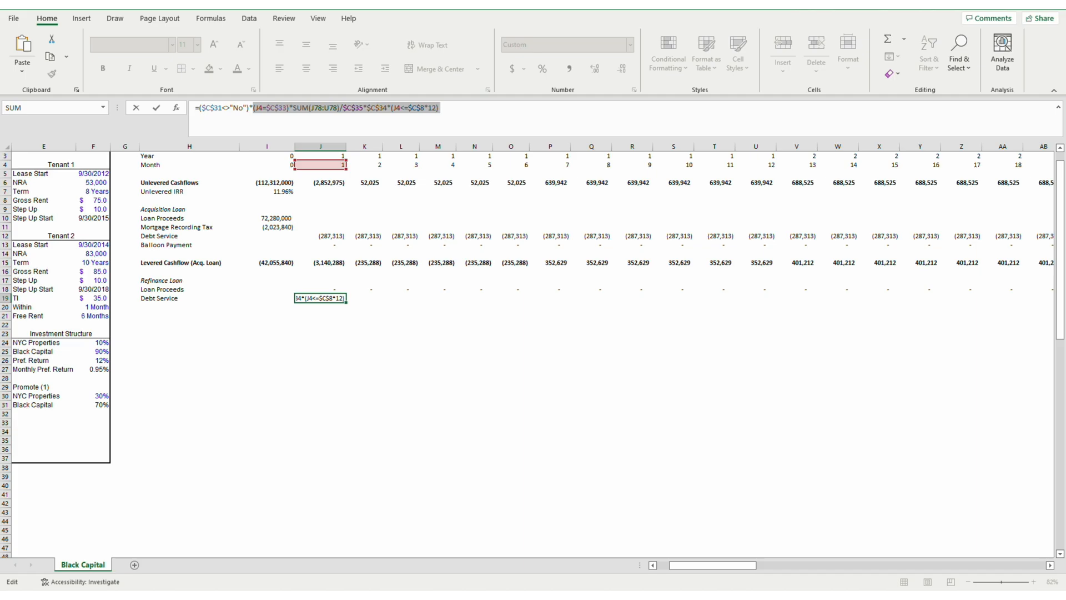
key(BackSpace)
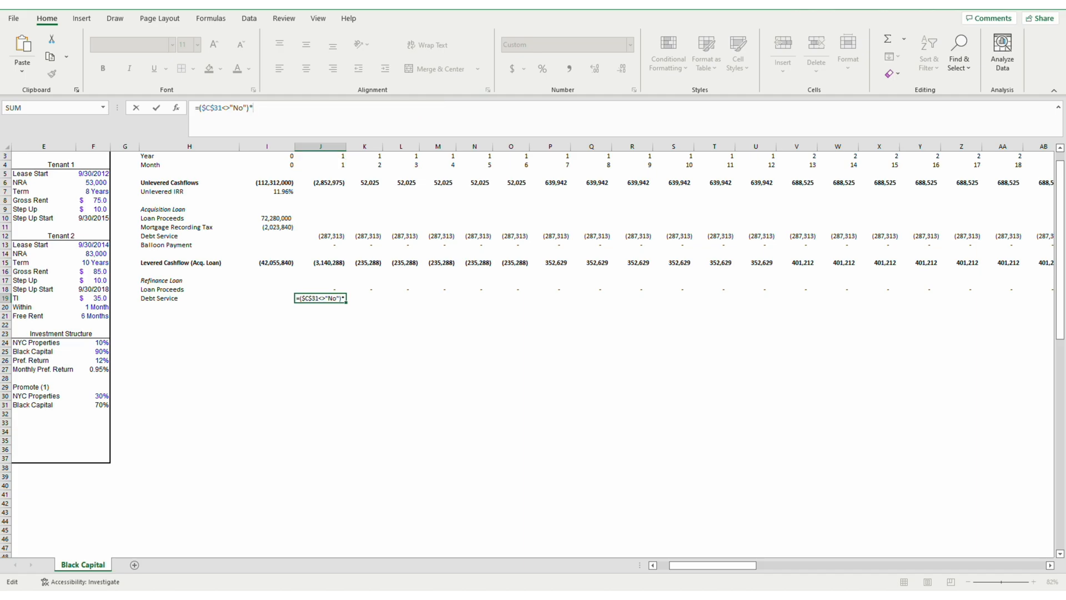
Multiply the J19 condition by the negative monthly refinance interest rate, -$C$36/12, with an absolute reference
text(-)
key(Down)
key(Down)
key(Down)
key(Left)
key(Left)
key(Left)
key(Left)
key(Left)
key(Left)
key(Left)
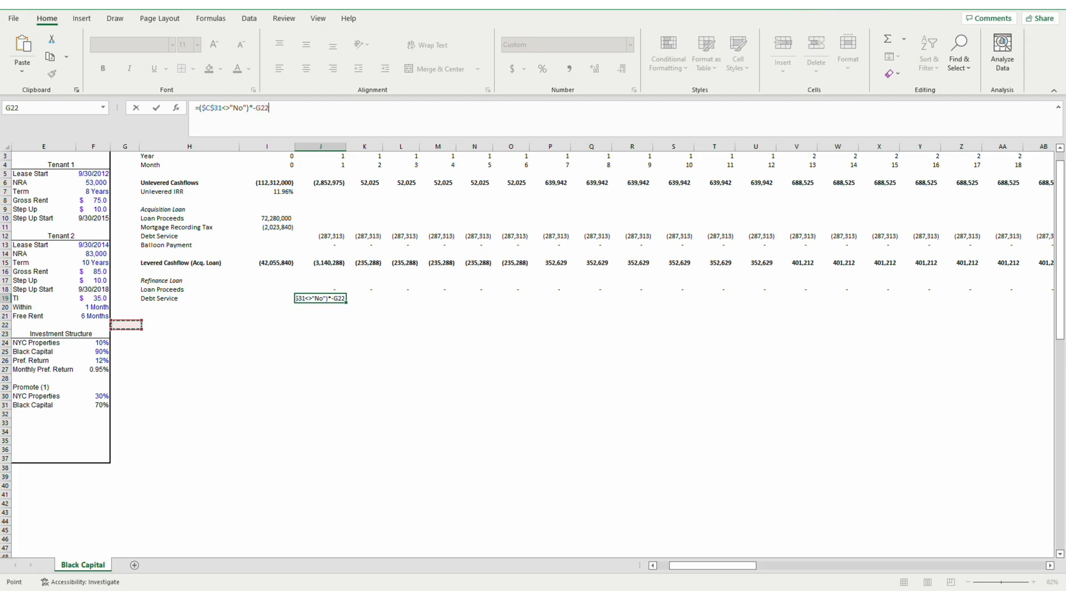
key(Down)
key(Down)
key(Down)
key(Down)
key(Down)
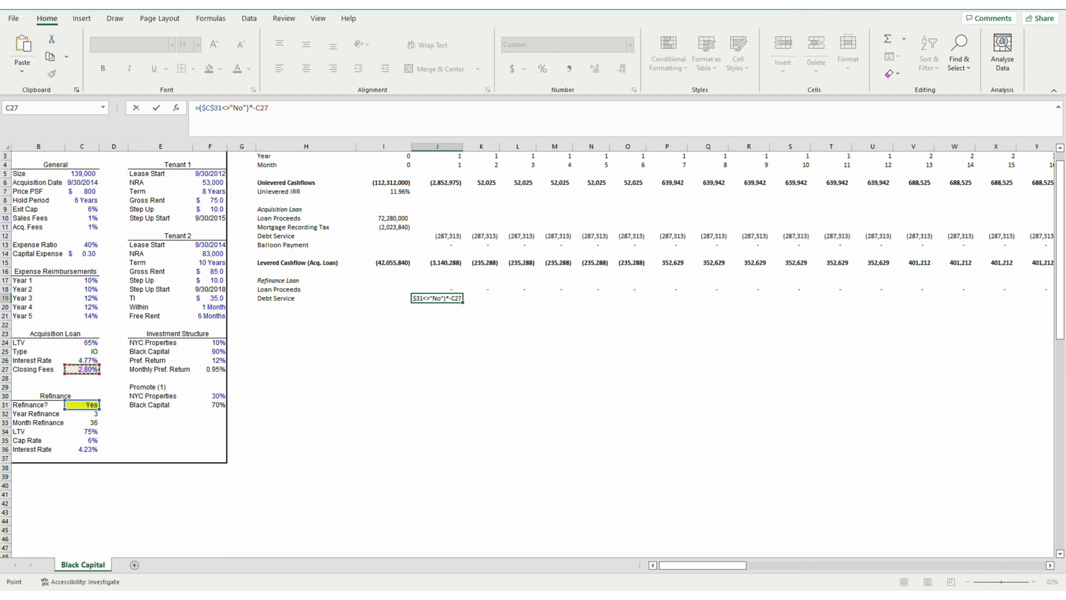
key(Down)
key(Down)
key(Down)
key(Down)
key(Down)
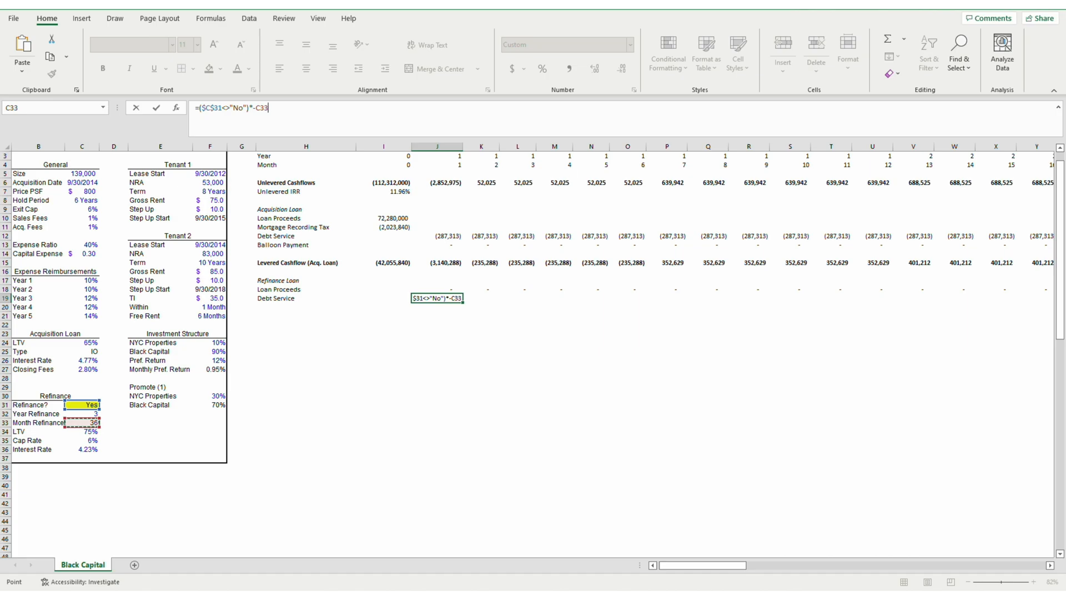
key(F4)
text(/12)
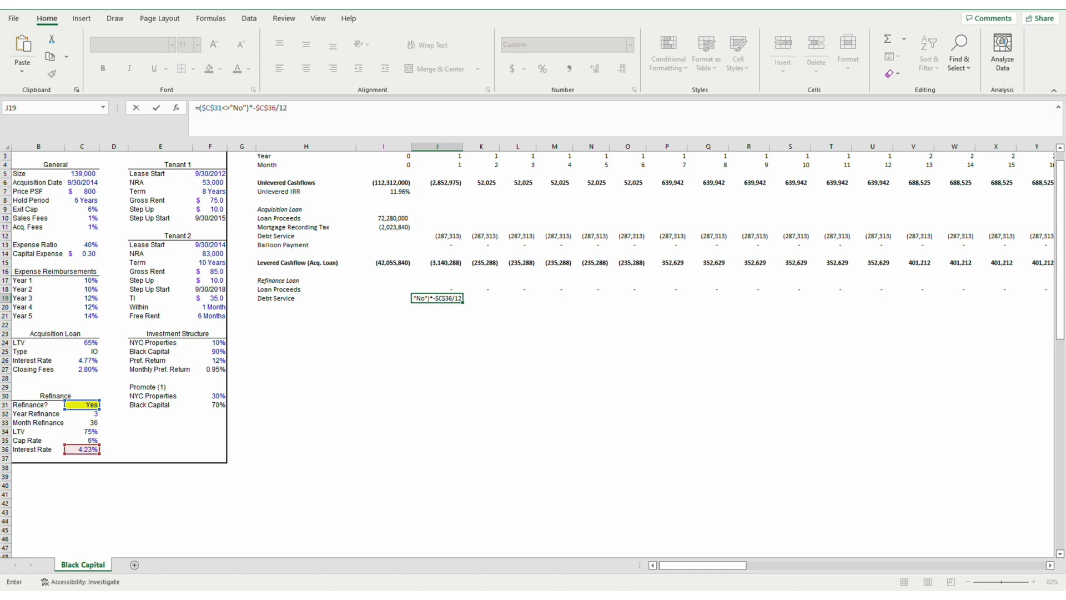
Multiply the J19 formula by the loan proceeds in the refinance month, using (OFFSET($J$18,0,$C$33-1,1,1))
text(*(OFFSET()
key(Up)
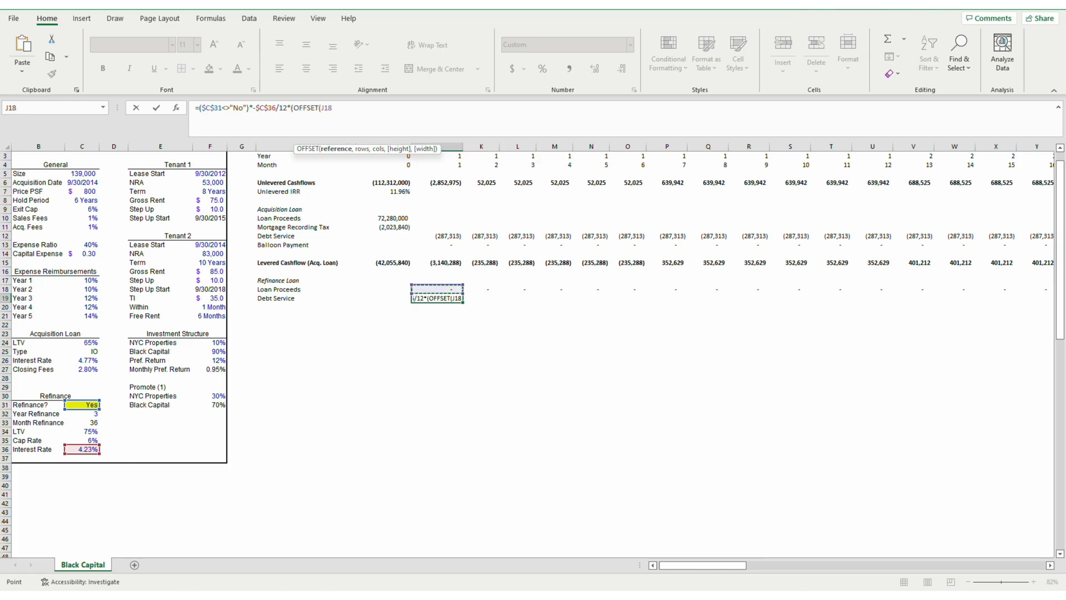
key(F4)
text(,0,)
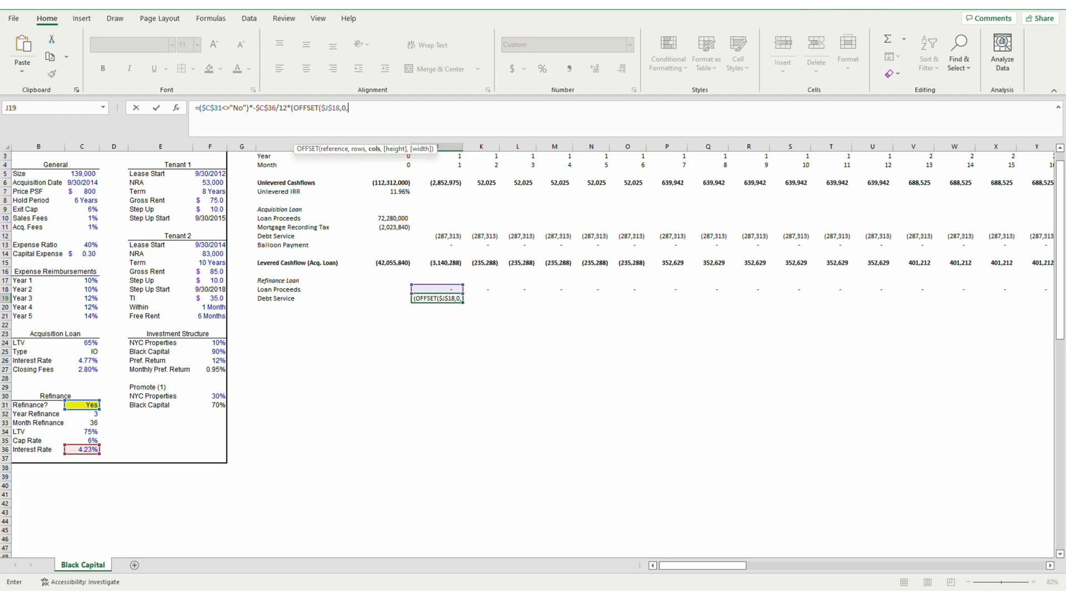
key(Left)
key(Left)
key(Left)
key(Left)
key(Left)
key(Left)
key(Left)
key(Down)
key(Down)
key(Down)
key(Down)
key(Down)
key(Down)
key(Down)
key(Down)
key(Down)
key(Down)
key(Down)
key(Down)
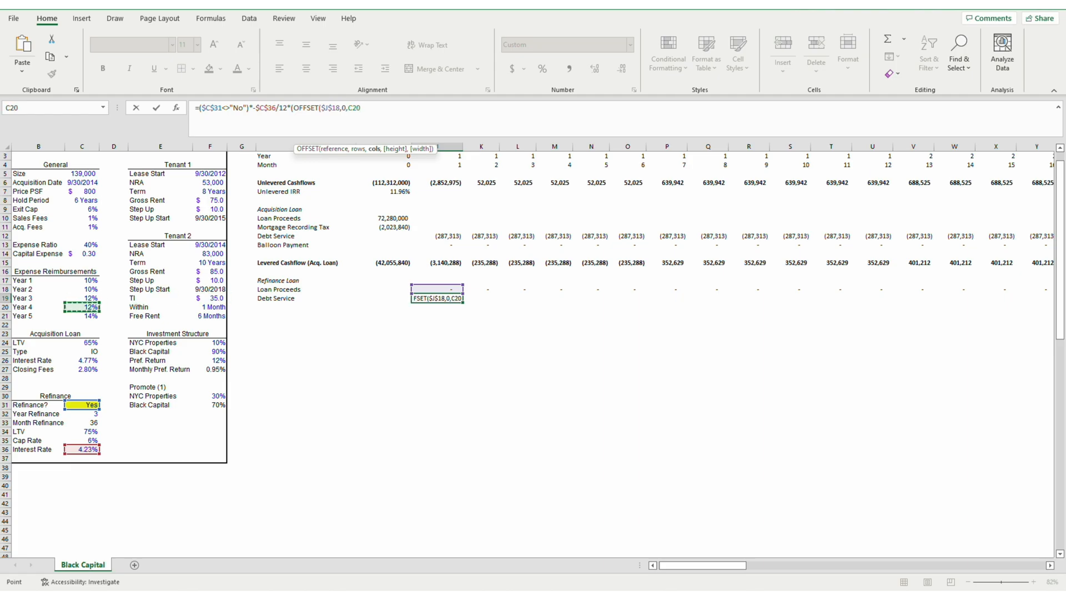
key(Down)
key(Down)
key(F4)
text(-1,1,1))*()
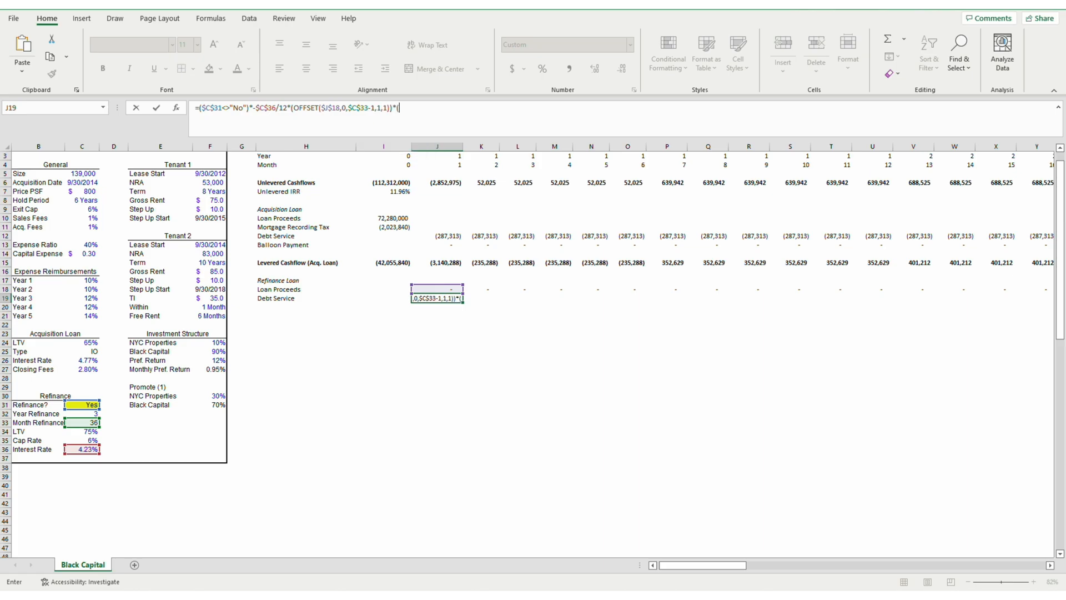
Add the start condition (J4>=$C$33+1) to the J19 formula so debt service begins the month after refinancing
key(Up)
key(Up)
key(Up)
key(Up)
key(Up)
key(Up)
key(Up)
key(Up)
key(Up)
key(Up)
key(Up)
key(Up)
key(Up)
key(Up)
key(Up)
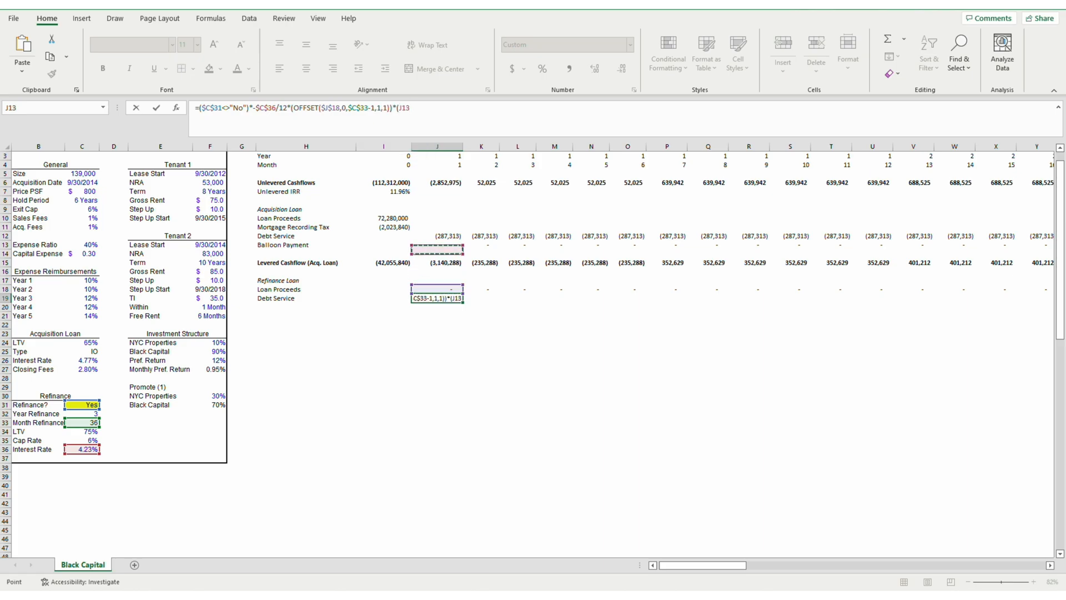
text(>)
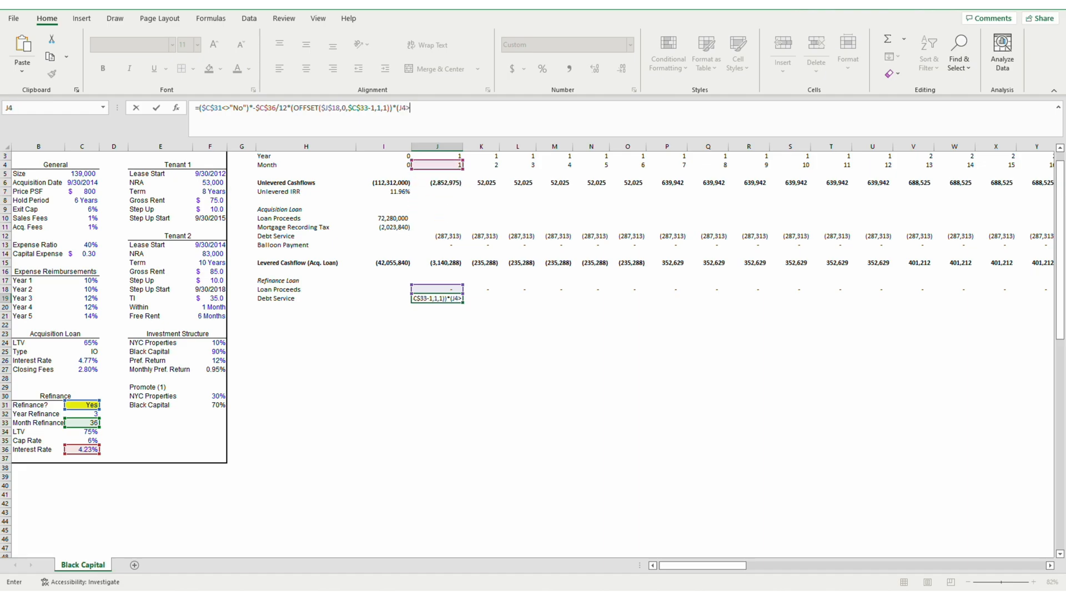
text(=)
key(Left)
key(Down)
key(Down)
key(Down)
key(Down)
key(Down)
key(Down)
key(Down)
key(Down)
key(Down)
key(Down)
key(Down)
key(Down)
key(Down)
key(Left)
key(Left)
key(Left)
key(Left)
key(Left)
key(Left)
key(Left)
key(Left)
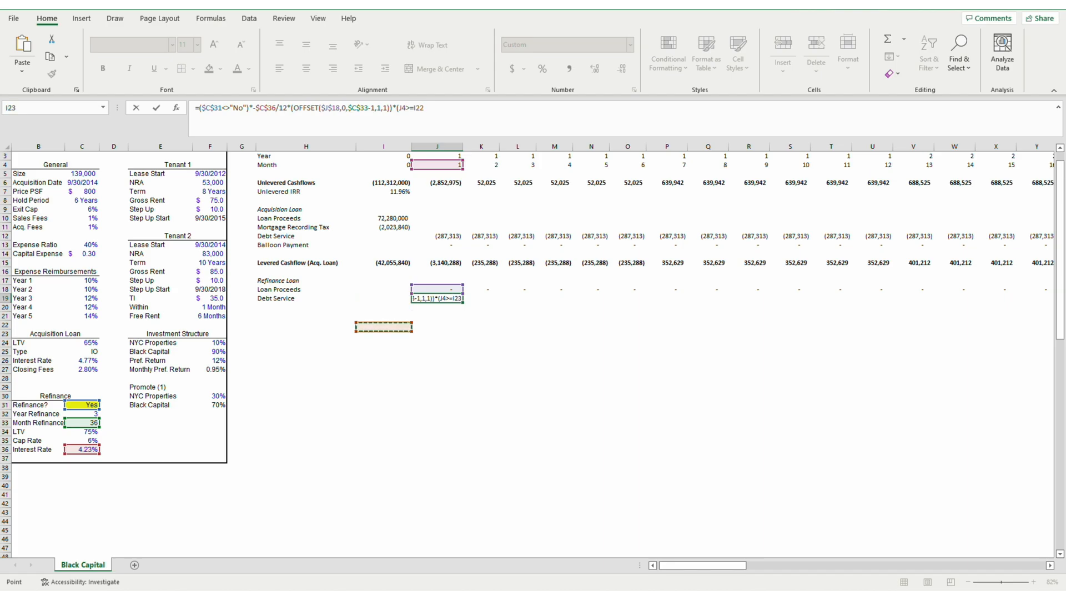
key(Right)
key(Right)
key(Down)
key(F4)
text(+1)*()
Add the end condition (J4<=$C$8*12) to limit debt service to the hold period, and commit the J19 formula
key(Up)
key(Up)
key(Up)
key(Up)
key(Up)
key(Up)
key(Up)
key(Up)
key(Up)
key(Up)
key(Up)
key(Up)
key(Up)
key(Up)
key(Up)
text(<=)
key(Left)
key(Left)
key(Left)
key(Left)
key(Left)
key(Left)
key(Left)
key(Up)
key(Up)
key(Up)
key(Up)
key(Up)
key(Up)
key(Up)
key(Up)
key(Up)
key(Up)
key(Up)
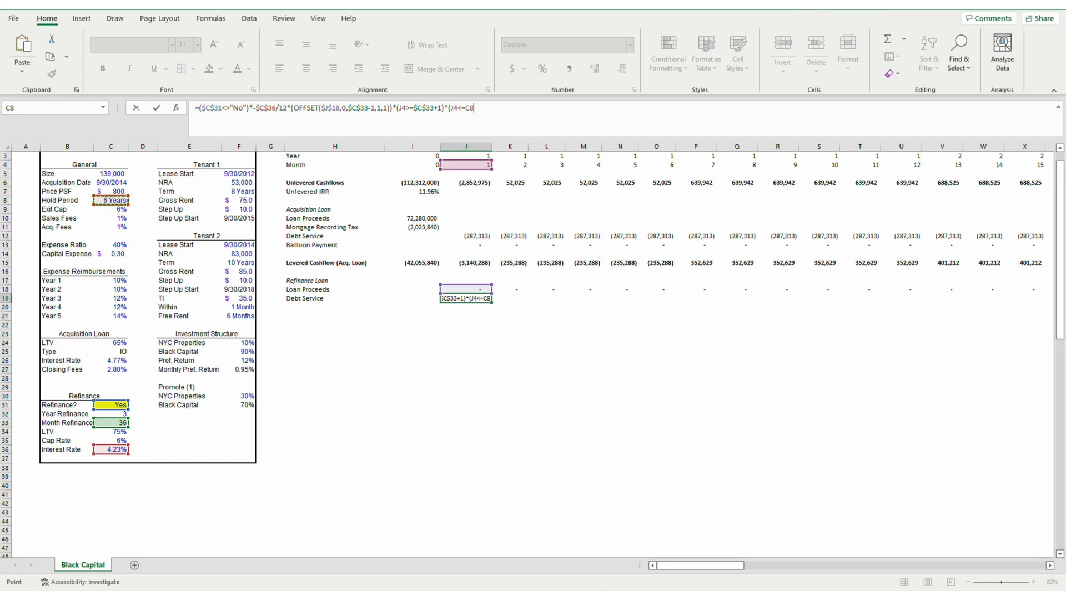
key(F4)
text(*12))
key(Return)
Copy the debt service formula from J19 across row 19 through the last month column
key(Up)
key(ctrl+c)
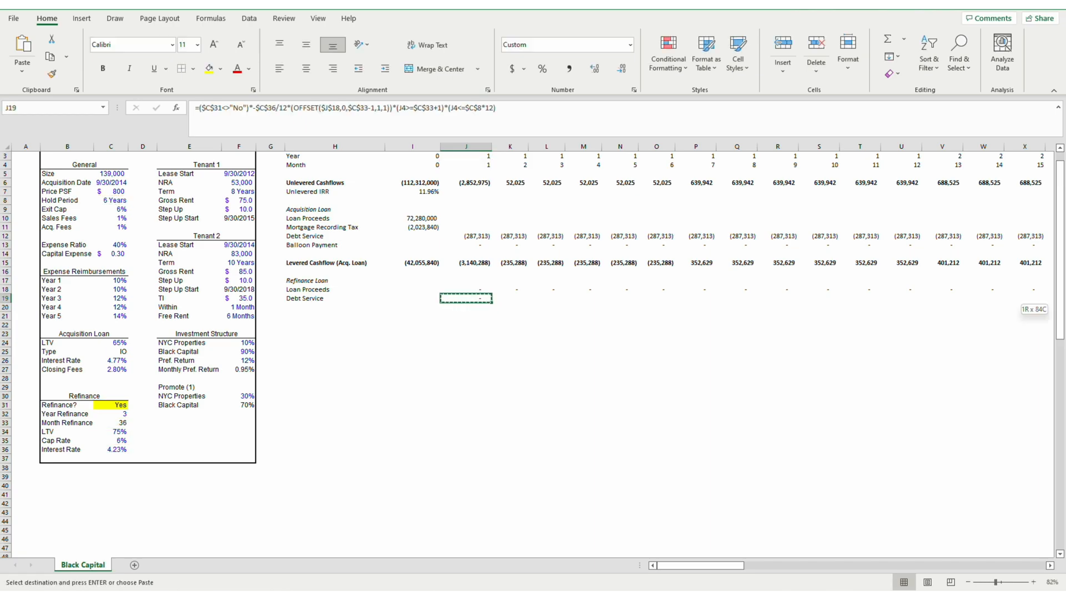
key(ctrl+shift+Right)
key(Return)
Examine the refinance debt service along row 19, from the final months back past the refinance month
key(Right)
key(ctrl+Right)
key(Left)
key(Left)
key(Left)
key(Left)
key(Left)
key(Left)
key(Left)
key(Left)
key(Left)
key(Left)
key(Left)
key(Left)
key(Left)
key(Left)
key(Left)
key(Left)
key(Left)
key(Left)
key(Left)
key(Left)
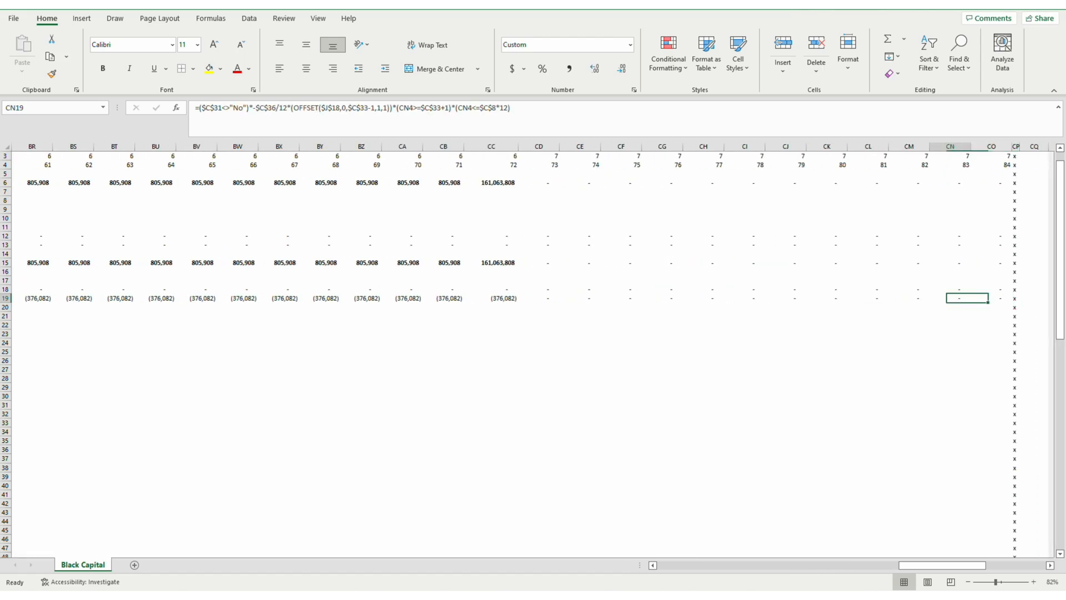
key(Left)
key(Left)
key(Left)
key(Left)
key(Left)
key(Left)
key(Left)
key(Left)
key(Left)
key(Left)
key(Left)
key(Left)
key(Left)
key(Left)
key(Left)
key(Left)
key(Left)
key(Left)
key(Left)
key(Left)
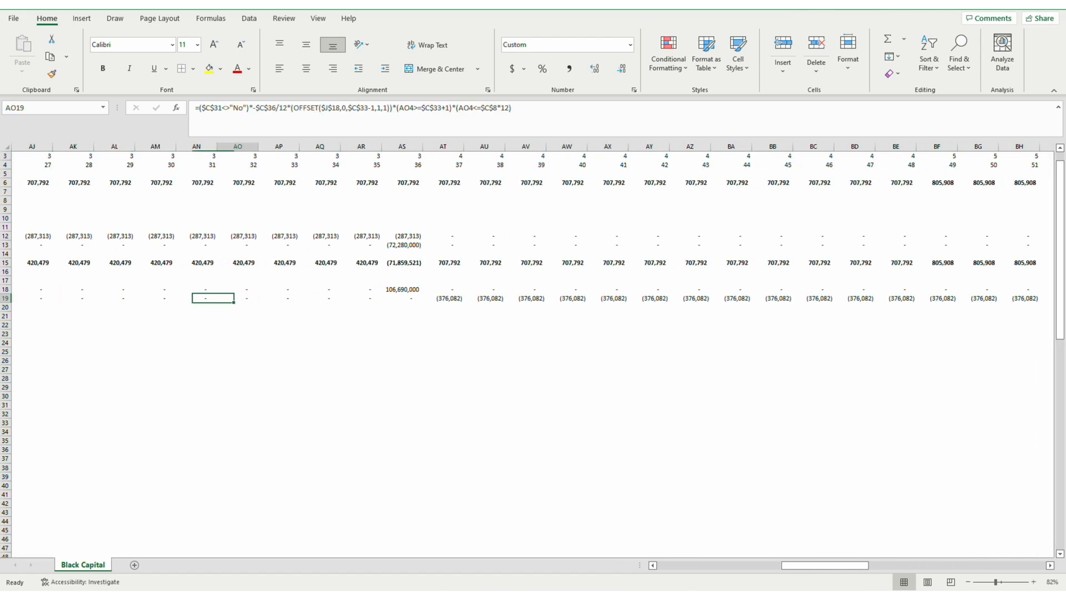
Copy the conditional Debt Service label formula text from H19 into H20, directly below it
key(Left)
key(Left)
key(Left)
key(Left)
key(Left)
key(Left)
key(Left)
key(Left)
key(Left)
key(Left)
key(Left)
key(Left)
key(Left)
key(Left)
key(Left)
key(Left)
key(Left)
key(Left)
key(Left)
key(Left)
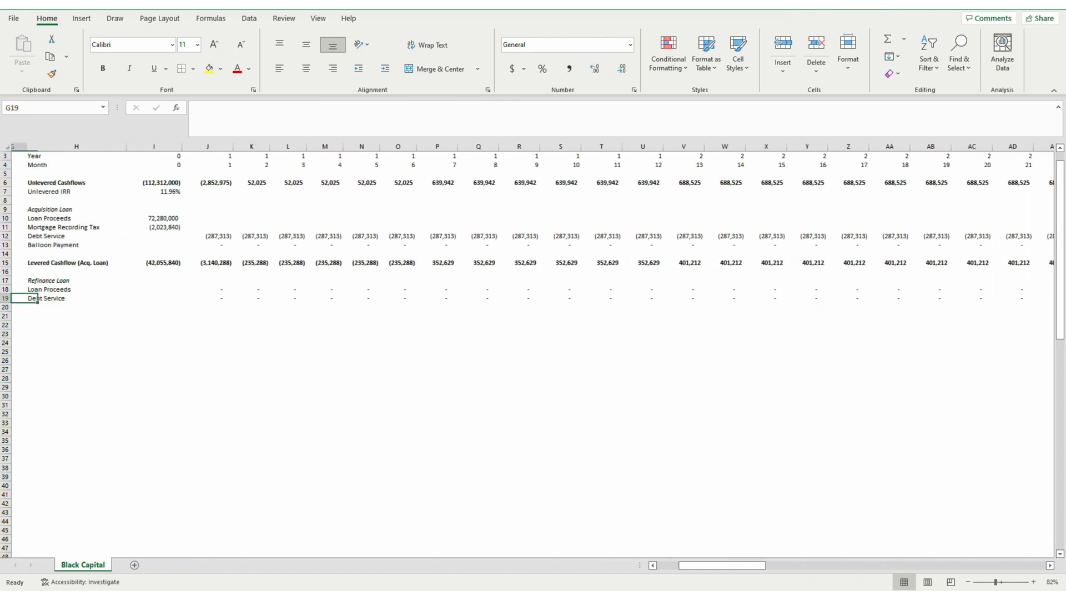
key(Left)
key(Right)
key(Right)
key(Right)
key(Right)
key(Right)
key(F2)
key(shift+Home)
key(ctrl+c)
key(Return)
key(F2)
key(ctrl+v)
Replace the label text in the H20 formula with "Balloon Payment", keeping the $C$31="Yes" condition, and commit it
key(Left)
key(Left)
key(Left)
key(Left)
key(Left)
key(Left)
key(Left)
key(Left)
key(Left)
key(Left)
key(Left)
key(Left)
key(Left)
key(Left)
key(Left)
key(Left)
key(Left)
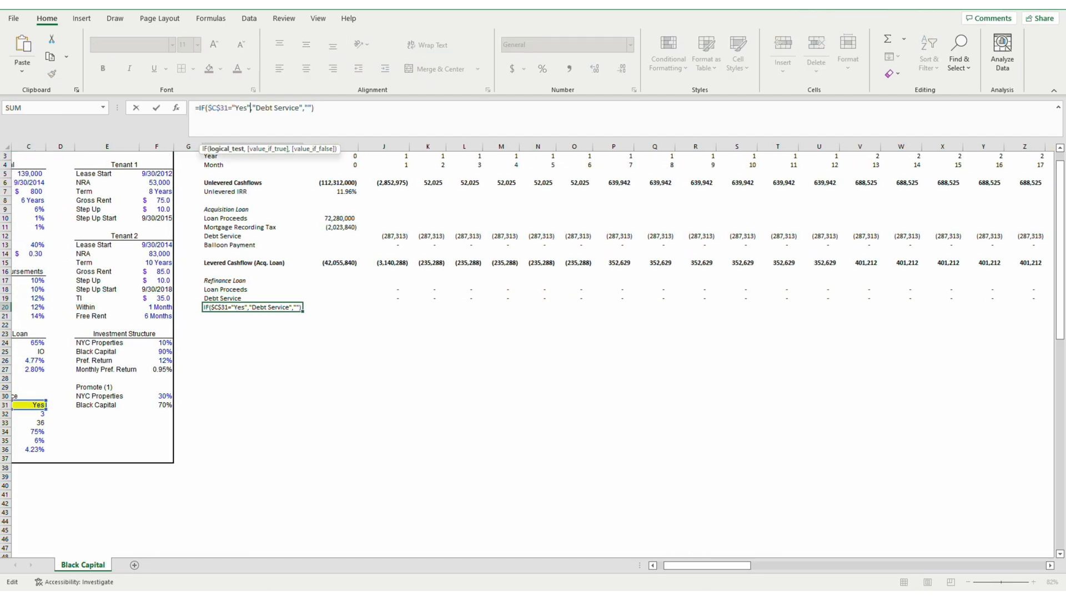
key(shift+Right)
key(shift+Right)
key(shift+Right)
key(shift+Right)
key(shift+Right)
key(shift+Right)
key(shift+Right)
key(shift+Right)
key(shift+Right)
key(shift+Right)
key(shift+Right)
text(Balloon Payment)
key(Tab)
Copy the refinance debt service formula text from J19 into J20 on the Balloon Payment row, keeping its references unchanged
key(Right)
key(Up)
key(F2)
key(ctrl+shift+Home)
key(ctrl+c)
key(Return)
key(F2)
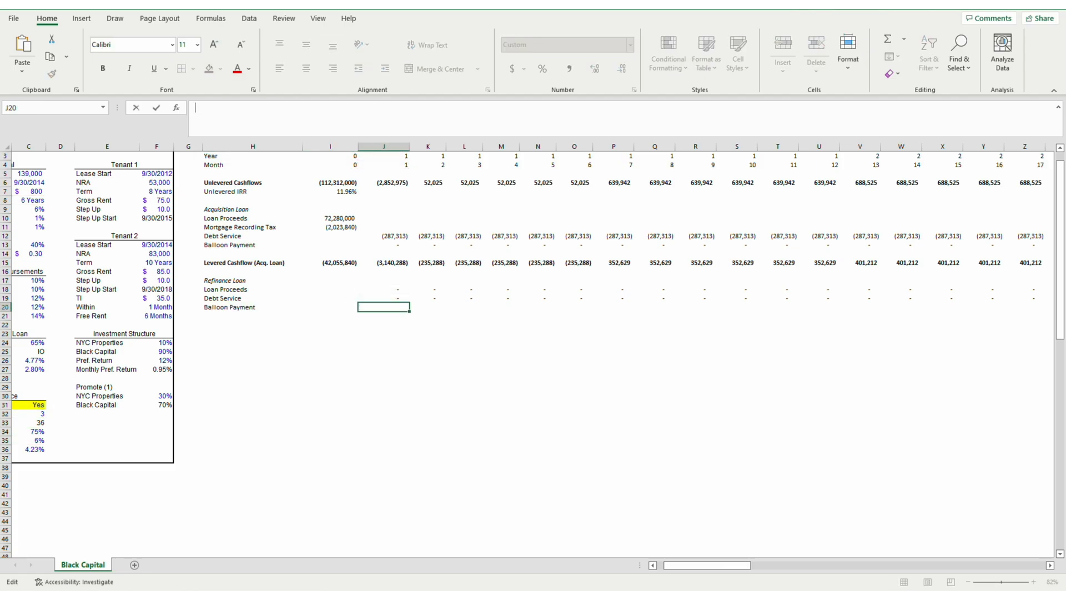
key(ctrl+v)
Remove the monthly interest term (-$C$36/12) from the J20 formula so it uses the full refinance loan proceeds
key(ctrl+Left)
key(ctrl+Left)
key(ctrl+Left)
key(ctrl+Left)
key(ctrl+Left)
key(ctrl+Left)
key(ctrl+Left)
key(ctrl+Left)
key(ctrl+Left)
key(ctrl+Left)
key(ctrl+Left)
key(ctrl+Left)
key(ctrl+Left)
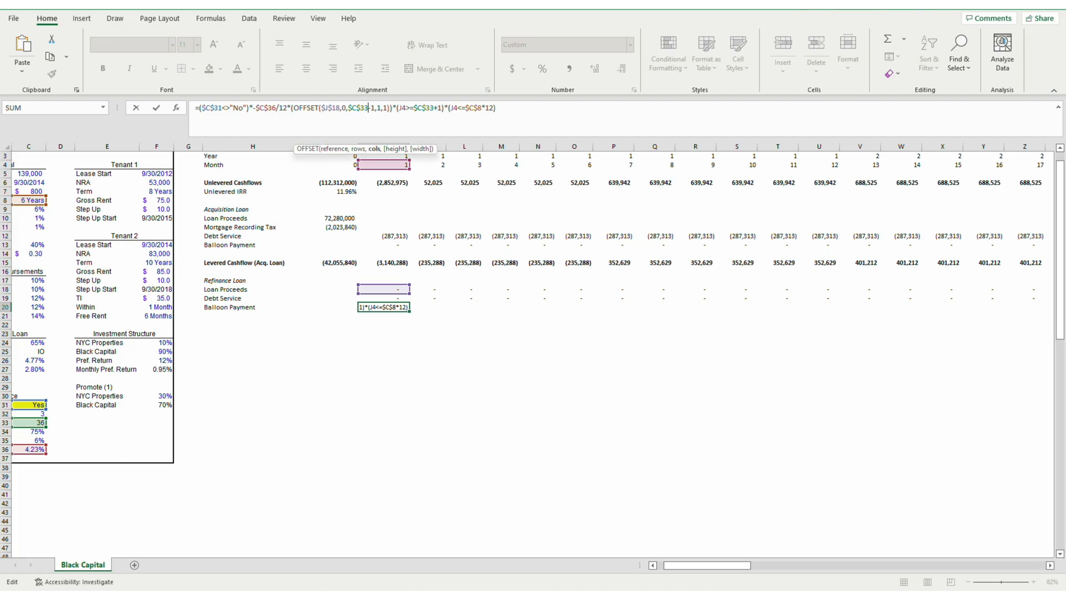
key(BackSpace)
key(BackSpace)
key(BackSpace)
key(BackSpace)
key(BackSpace)
key(BackSpace)
key(BackSpace)
key(BackSpace)
key(BackSpace)
key(BackSpace)
key(BackSpace)
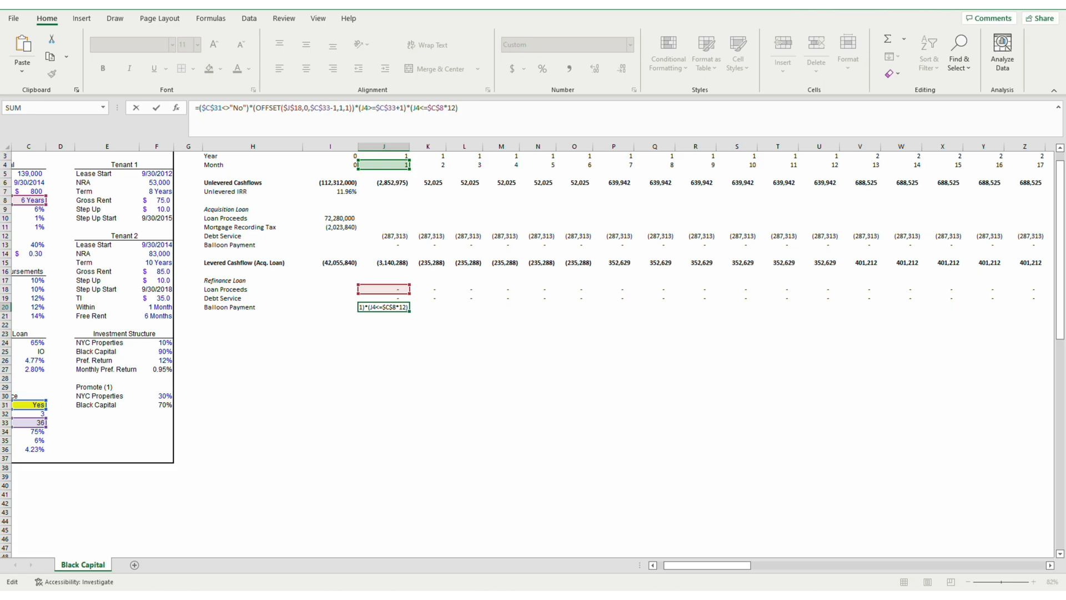
Remove the start condition from the J20 formula, make the remaining condition (J4=$C$8*12), and commit the formula
key(Right)
key(Right)
key(Right)
key(Right)
key(Right)
key(Right)
key(Right)
key(Right)
key(Right)
key(Right)
key(Right)
key(Right)
key(Right)
key(Right)
key(Right)
key(Right)
key(Right)
key(Right)
key(Right)
key(Right)
key(BackSpace)
key(BackSpace)
key(BackSpace)
key(BackSpace)
key(BackSpace)
key(BackSpace)
key(BackSpace)
key(BackSpace)
key(BackSpace)
key(BackSpace)
key(BackSpace)
key(BackSpace)
key(BackSpace)
key(BackSpace)
key(BackSpace)
key(Return)
Copy the balloon payment formula from J20 across row 20 through the last month column
key(Up)
key(ctrl+c)
key(ctrl+shift+Right)
key(ctrl+v)
key(Escape)
Examine the refinance Balloon Payment row across the monthly columns toward the end of the six-year hold period
key(Right)
key(Right)
key(Right)
key(Right)
key(Right)
key(Right)
key(Right)
key(Right)
key(Right)
key(Right)
key(Right)
key(Right)
key(Right)
key(Right)
key(Right)
key(Right)
key(Right)
key(Right)
key(Right)
key(Right)
key(Right)
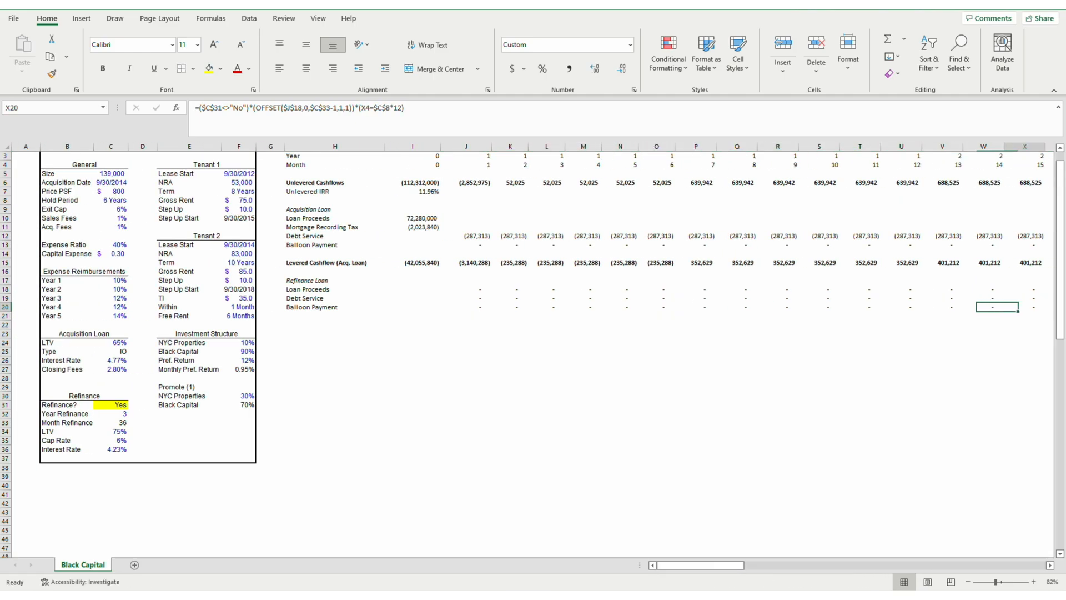
key(Right)
key(Right)
key(Right)
key(Right)
key(Right)
key(Right)
key(Right)
key(Right)
key(Right)
key(Right)
key(Right)
key(Right)
key(Right)
key(Right)
key(Right)
key(Right)
key(Right)
key(Right)
key(Right)
key(Right)
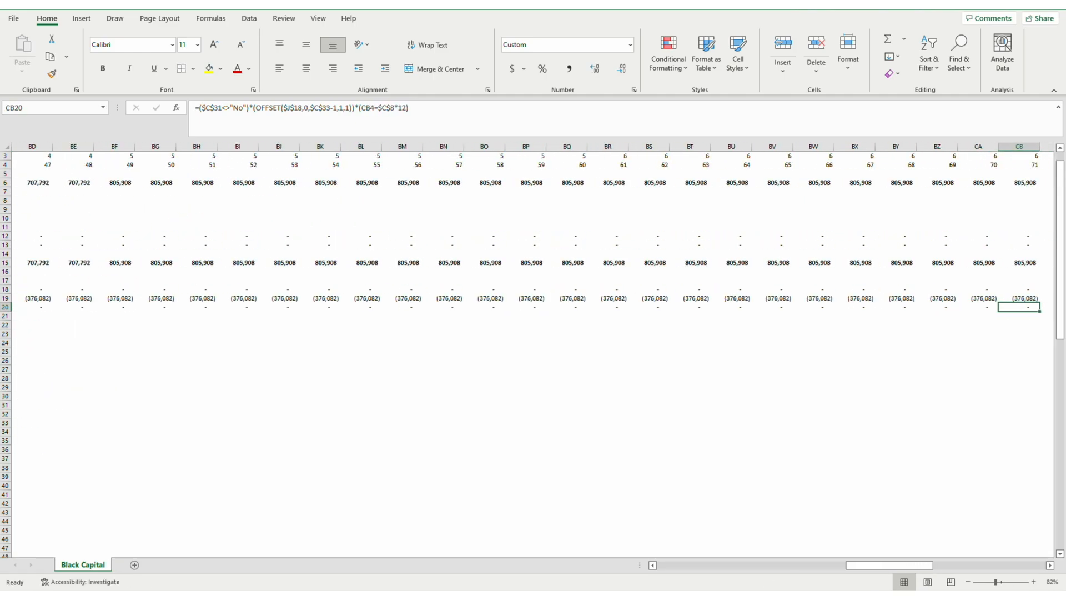
Insert a minus sign before the OFFSET term in the J20 balloon payment formula and copy it across row 20 through the last month column
key(ctrl+Left)
key(Left)
key(Left)
key(Left)
key(Right)
key(Right)
key(Right)
key(Up)
key(Down)
key(F2)
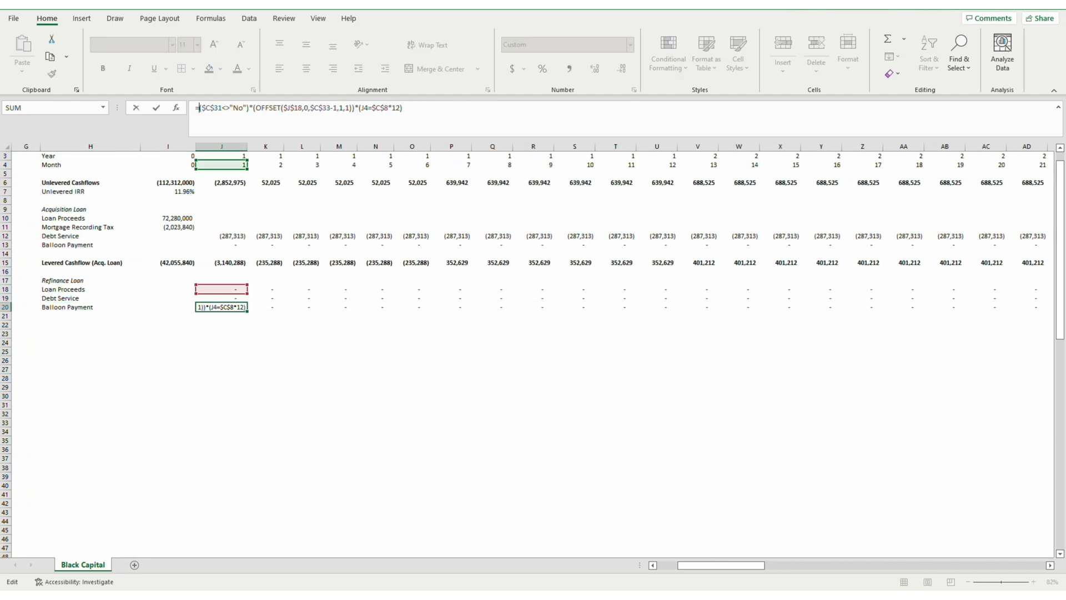
text(-)
key(ctrl+Return)
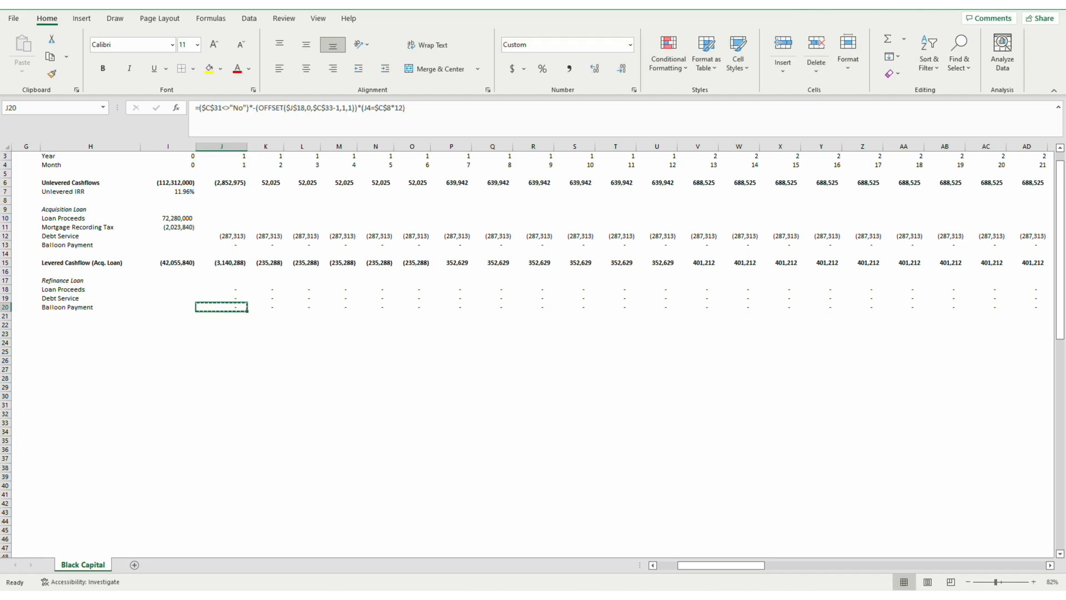
key(ctrl+shift+Right)
key(ctrl+BackSpace)
Check the sign and timing of the refinance balloon payment along row 20, past month 72
key(Right)
key(Right)
key(Right)
key(Right)
key(Right)
key(Right)
key(Right)
key(Right)
key(Right)
key(Right)
key(Right)
key(Right)
key(Right)
key(Right)
key(Right)
key(Right)
key(Right)
key(Right)
key(Right)
key(Right)
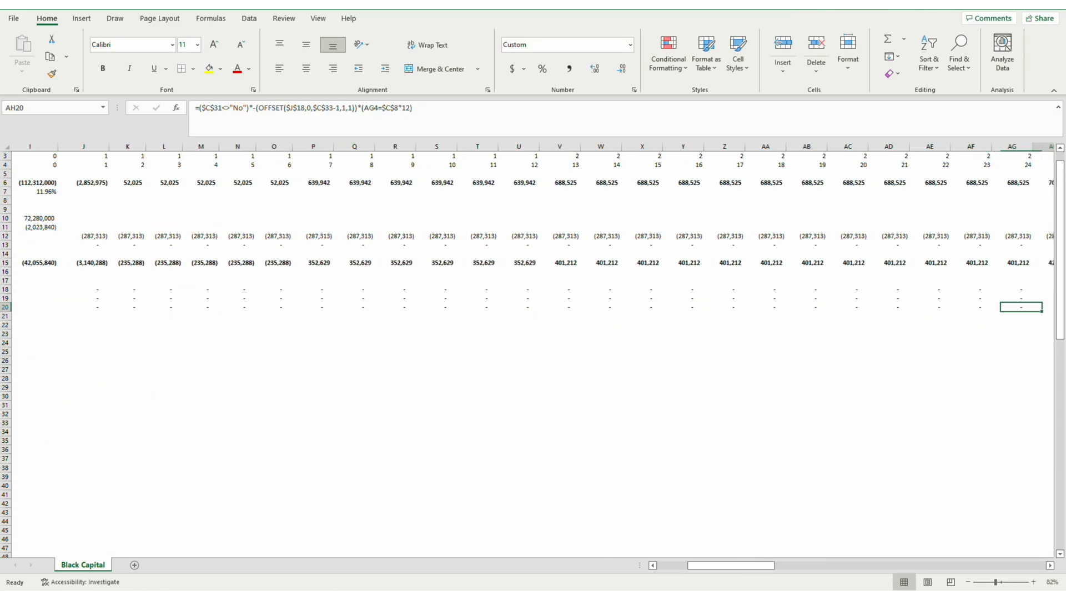
key(Right)
key(Right)
key(Right)
key(Right)
key(Right)
key(Right)
key(Right)
key(Right)
key(Right)
key(Right)
key(Right)
key(Right)
key(Right)
key(Right)
key(Right)
key(Right)
key(Right)
key(Right)
key(Right)
key(Right)
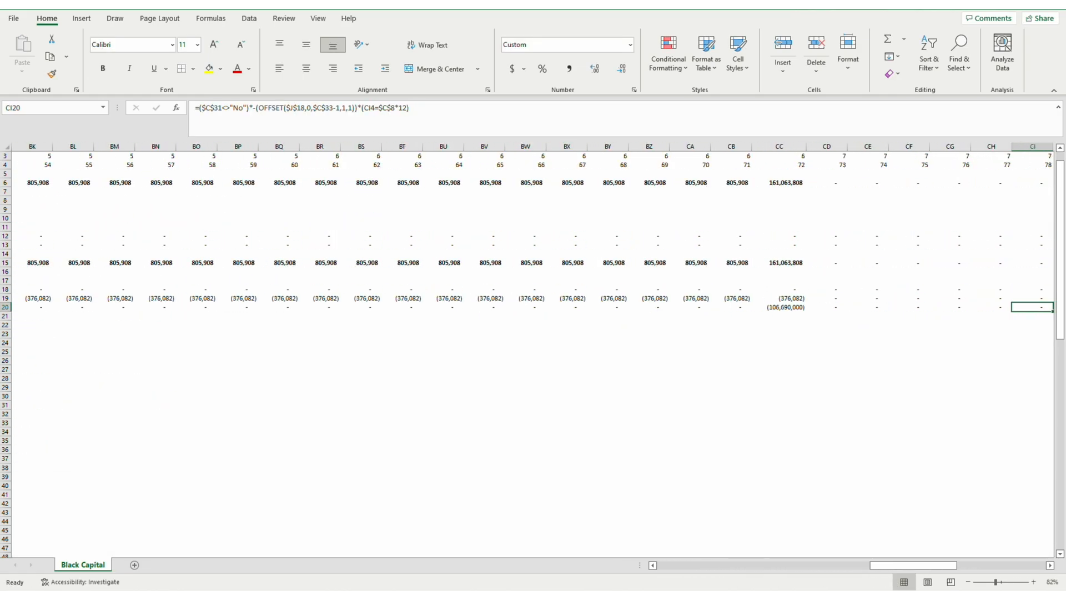
Copy the conditional Balloon Payment label formula from H20 into H22 below the refinance loan section
key(ctrl+Left)
key(Left)
key(Left)
key(Left)
key(Left)
key(Left)
key(Left)
key(Left)
key(Left)
key(Left)
key(Right)
key(Right)
key(Right)
key(Right)
key(Right)
key(Right)
key(Right)
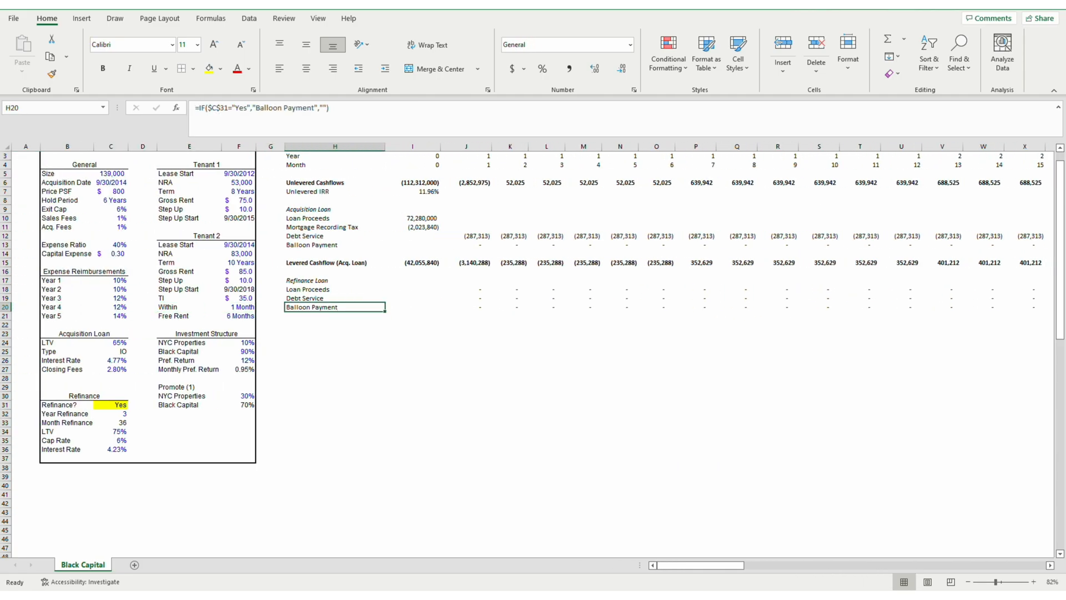
key(F2)
key(Return)
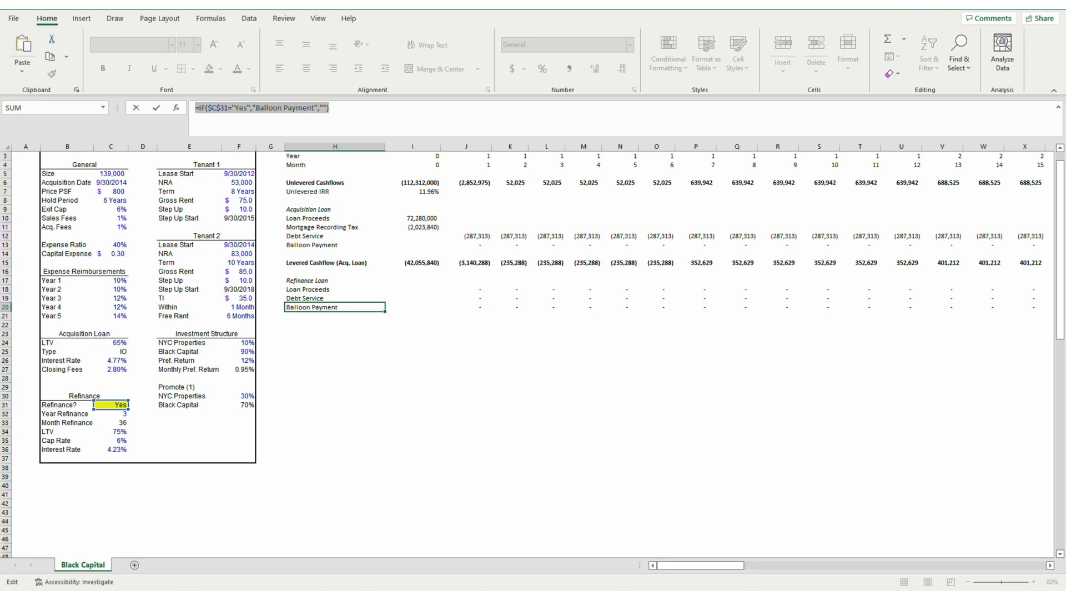
key(Down)
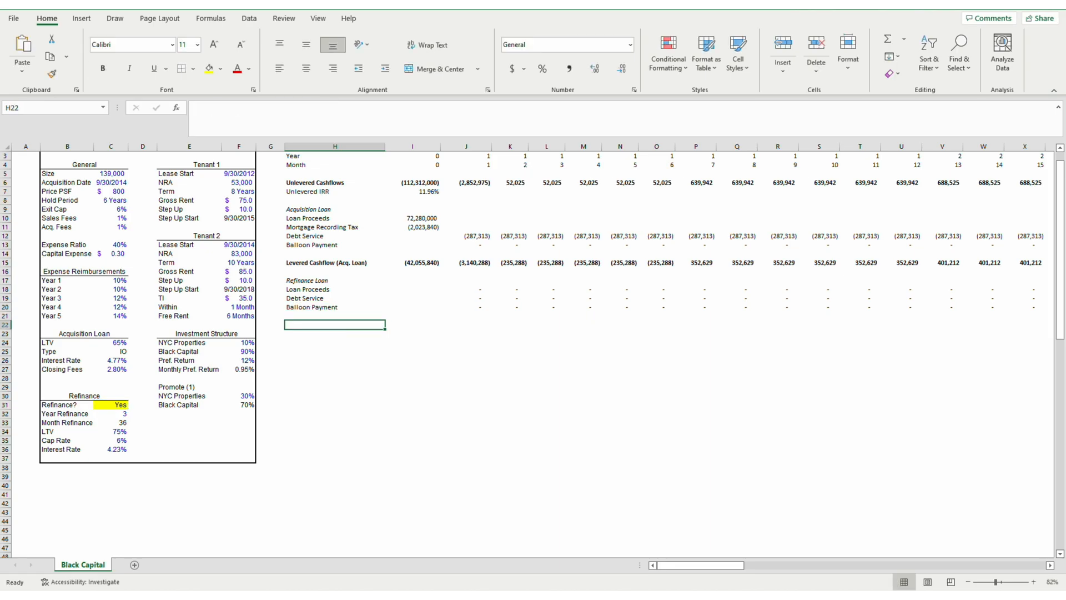
key(F2)
key(ctrl+v)
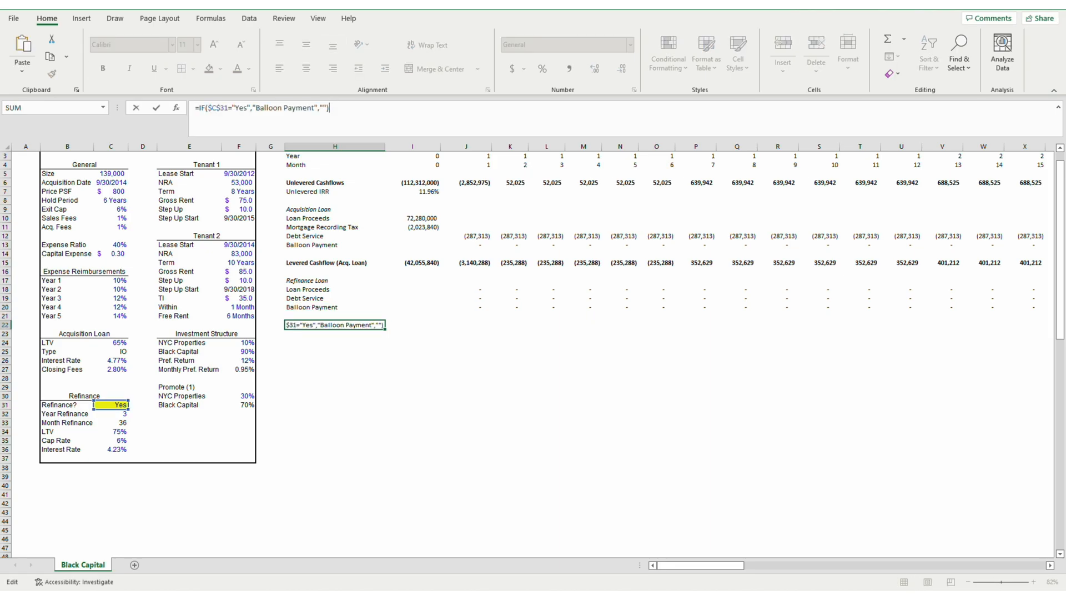
Change the label text in the H22 formula to "Levered Cashflow (Acq. & Mezz)"
click(257, 107)
drag(257, 107, 315, 107)
text(Levered Cashflow (Acq. & Mezz))
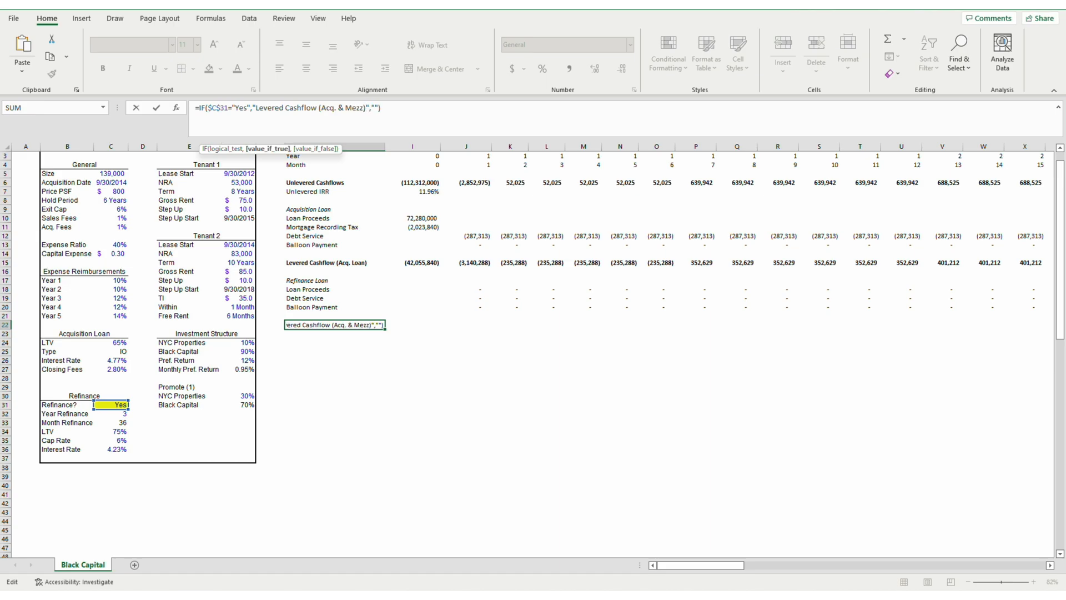
key(Return)
key(Up)
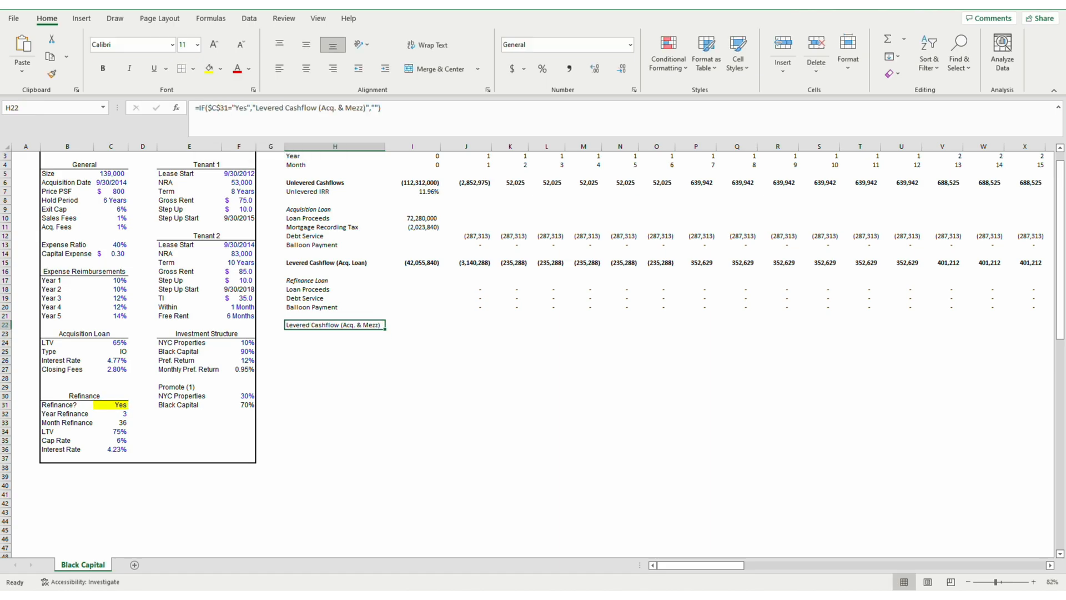
Copy the refinance condition =($C$31<>"No") from the J20 balloon payment formula and use it to start the formula in I22
key(Right)
key(Up)
key(ctrl+Up)
key(Down)
key(Down)
key(Down)
key(Down)
key(Down)
key(Down)
key(Down)
key(Down)
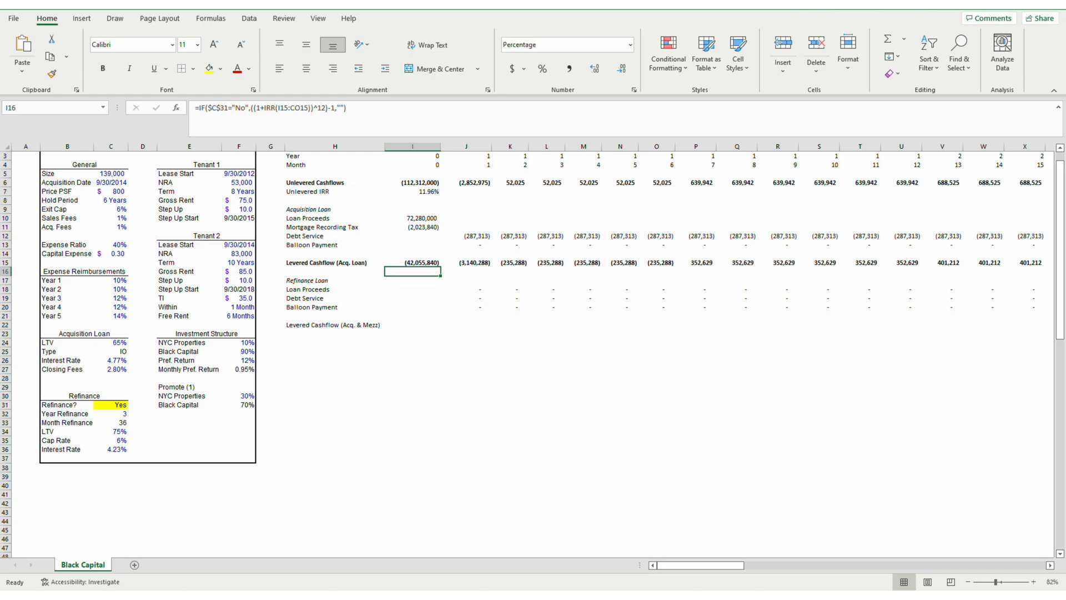
key(Left)
key(Up)
key(Up)
key(Up)
key(Right)
key(Right)
key(F2)
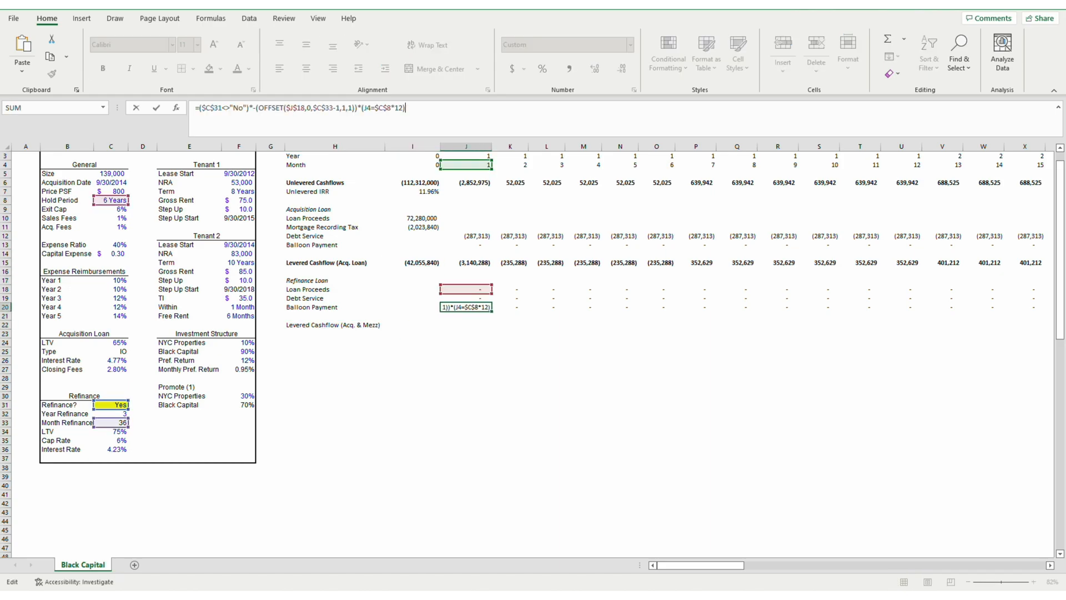
key(shift+Right)
key(shift+Right)
key(shift+Right)
key(shift+Right)
key(shift+Right)
key(shift+Right)
key(shift+Right)
key(shift+Right)
key(shift+Right)
key(shift+Right)
key(shift+Right)
key(shift+Right)
key(shift+Right)
key(shift+Right)
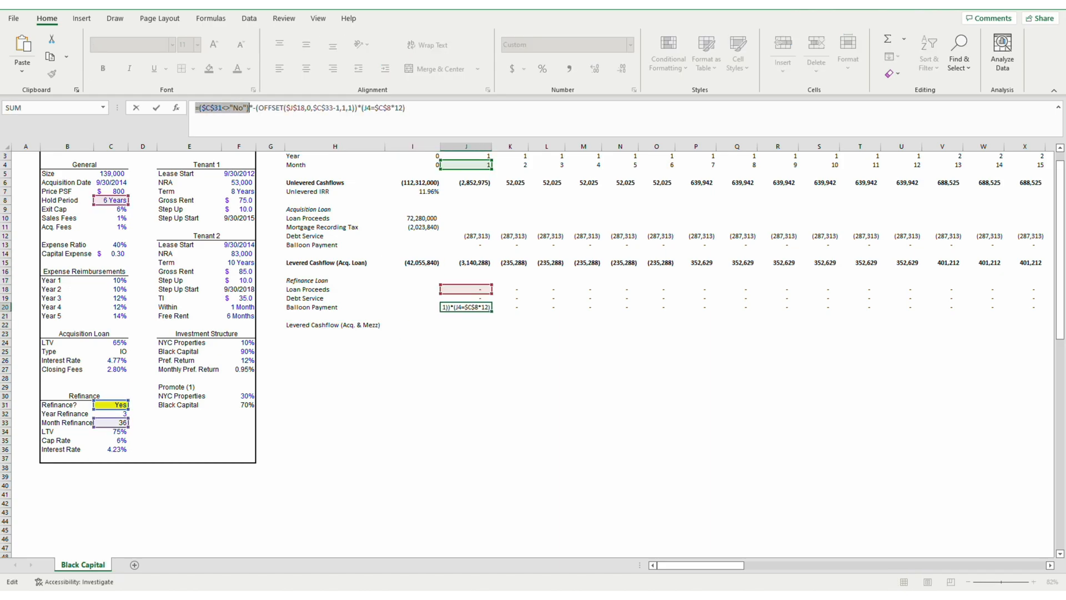
key(ctrl+c)
key(Escape)
key(Down)
key(Down)
key(Left)
key(F2)
key(ctrl+v)
Complete the I22 levered cashflow formula as =($C$31<>"No")*I15+SUM(I18:I20)
key(F2)
key(Up)
key(Up)
key(Up)
key(Up)
key(Up)
key(Up)
key(Up)
text(+sum)
key(Tab)
key(Up)
key(Up)
key(ctrl+shift+Up)
key(shift+Down)
key(shift+Down)
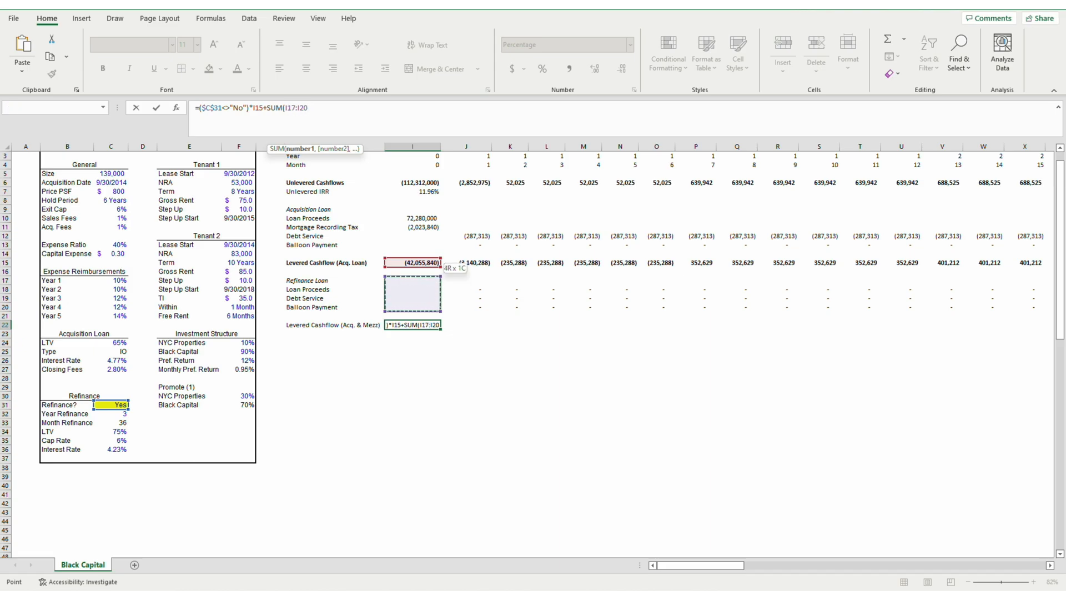
key(shift+Down)
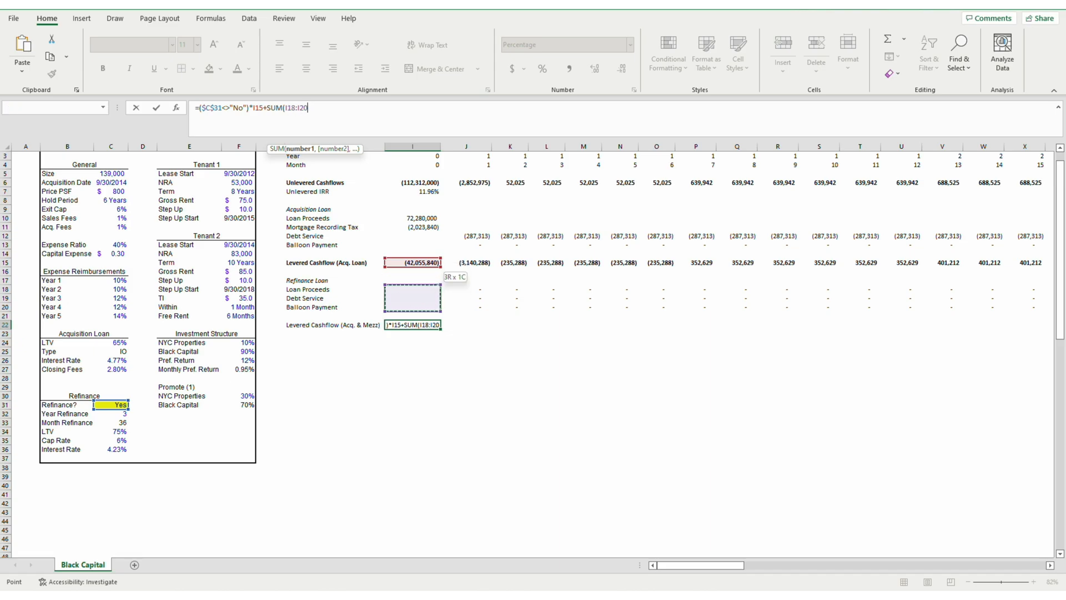
text())
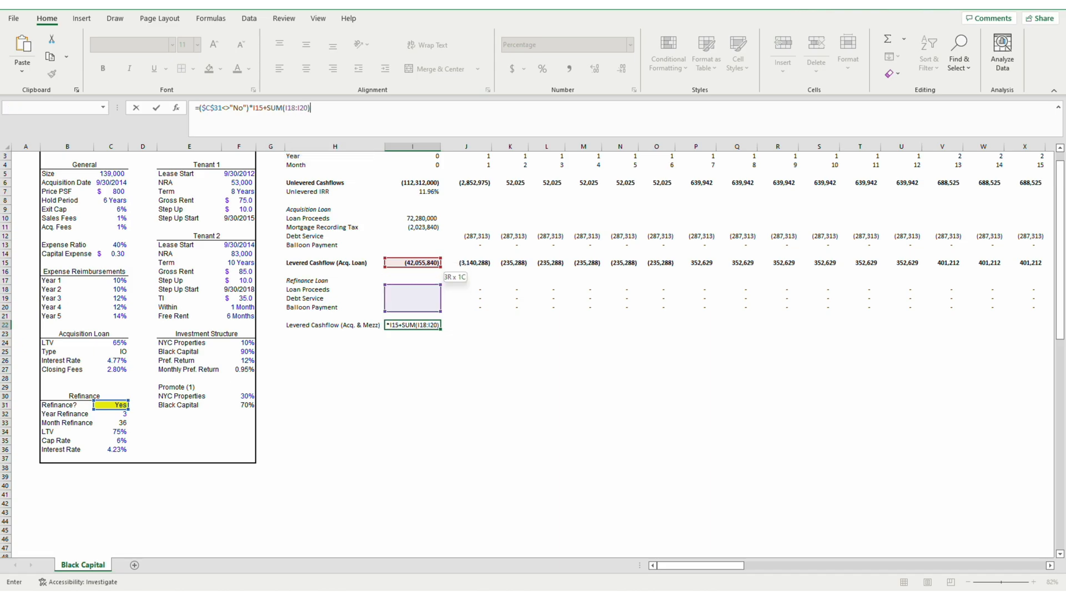
key(ctrl+Return)
Copy the I22 levered cashflow formula across the monthly columns of row 22
key(ctrl+c)
key(ctrl+shift+Right)
key(ctrl+v)
key(Escape)
Reuse the H22 label formula in H23 with the text changed to "Levered IRR (Acq. & Mezz)"
key(Down)
key(alt)
key(alt)
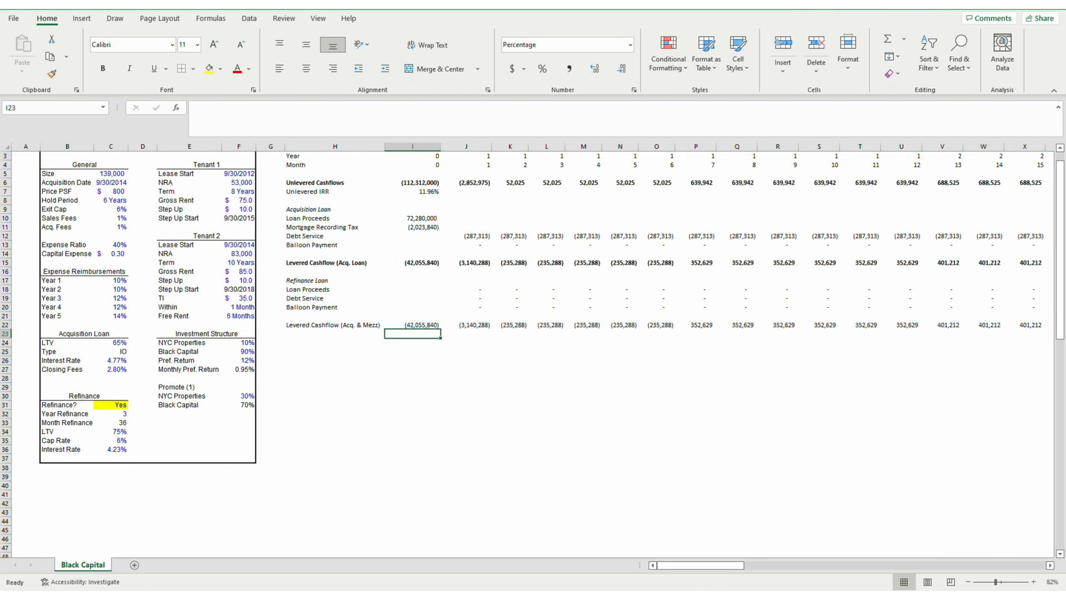
key(Left)
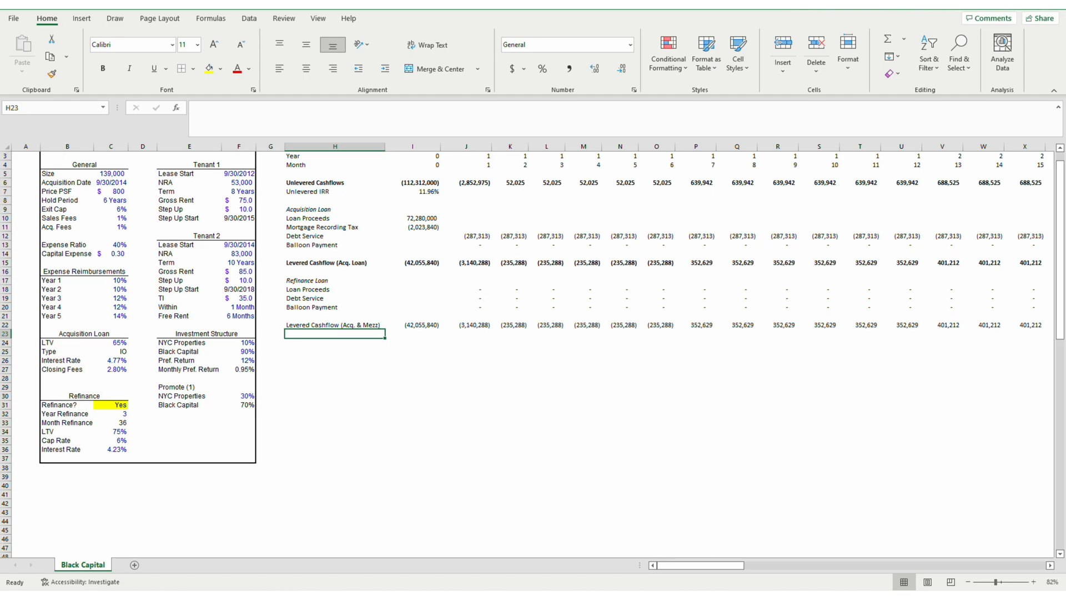
key(Up)
key(F2)
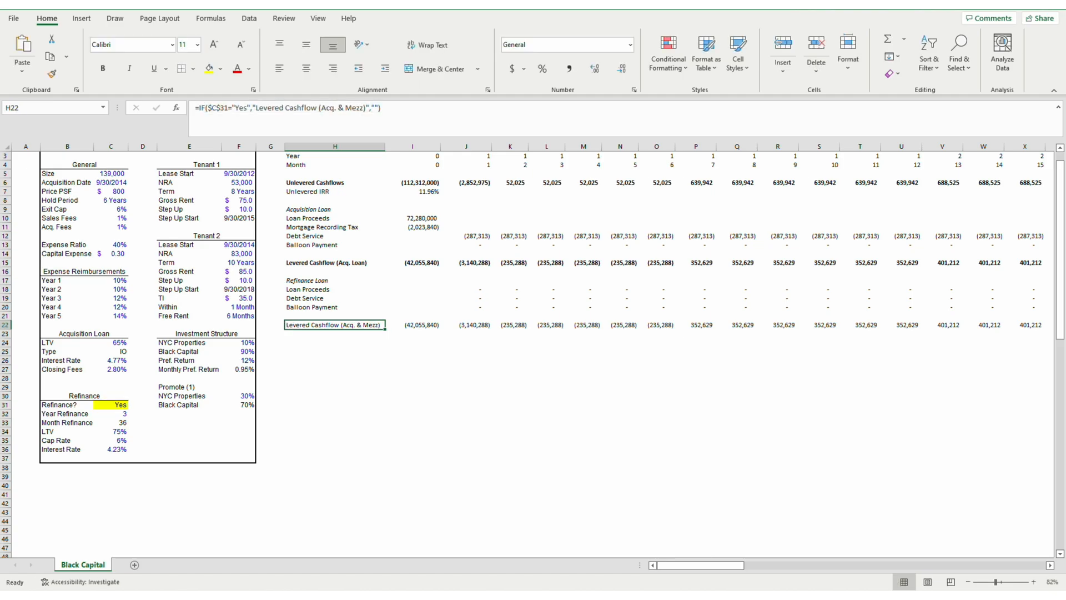
key(Return)
key(ctrl+apostrophe)
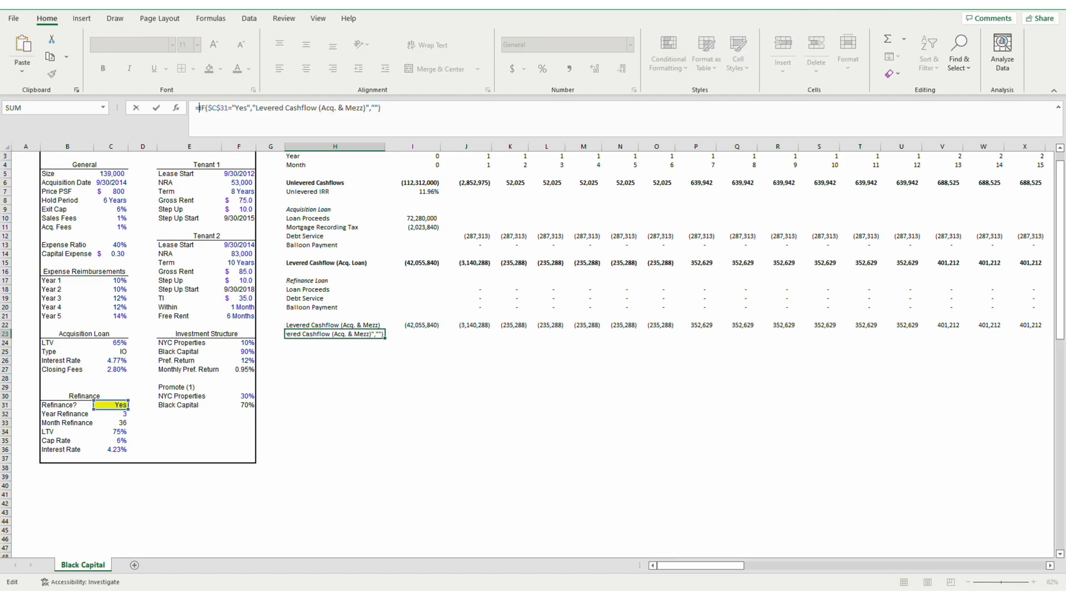
click(198, 108)
drag(286, 107, 318, 108)
text(IRR)
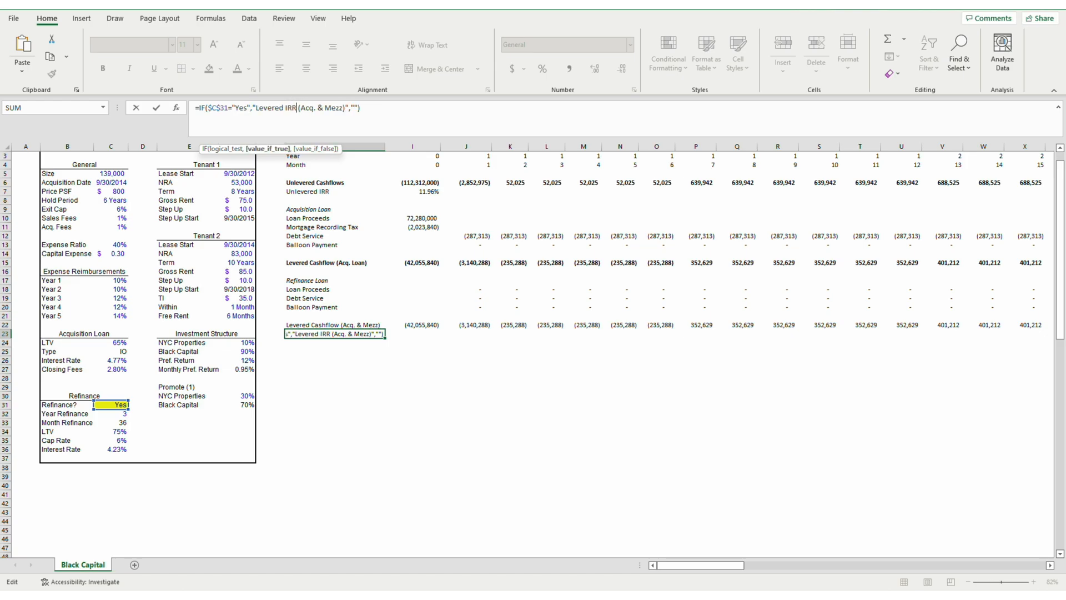
key(Tab)
Copy the conditional levered IRR formula text from I16 into I23
key(Up)
key(Up)
key(Up)
key(Up)
key(Up)
key(Up)
key(Up)
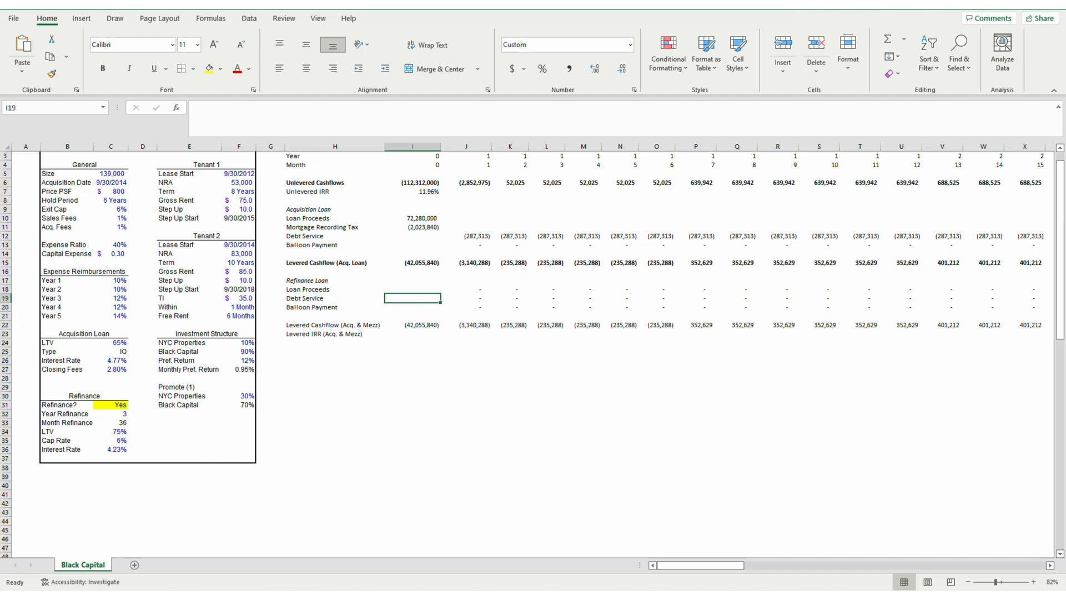
key(F2)
key(ctrl+a)
key(Escape)
key(Down)
key(Down)
key(Down)
key(Down)
key(Down)
key(Down)
key(Down)
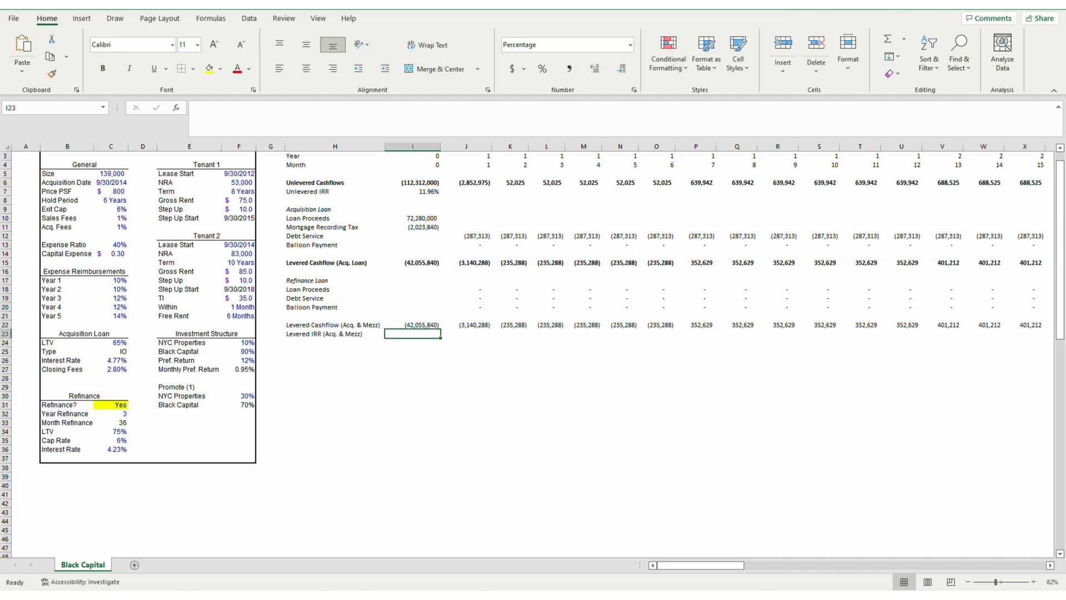
key(F2)
key(ctrl+v)
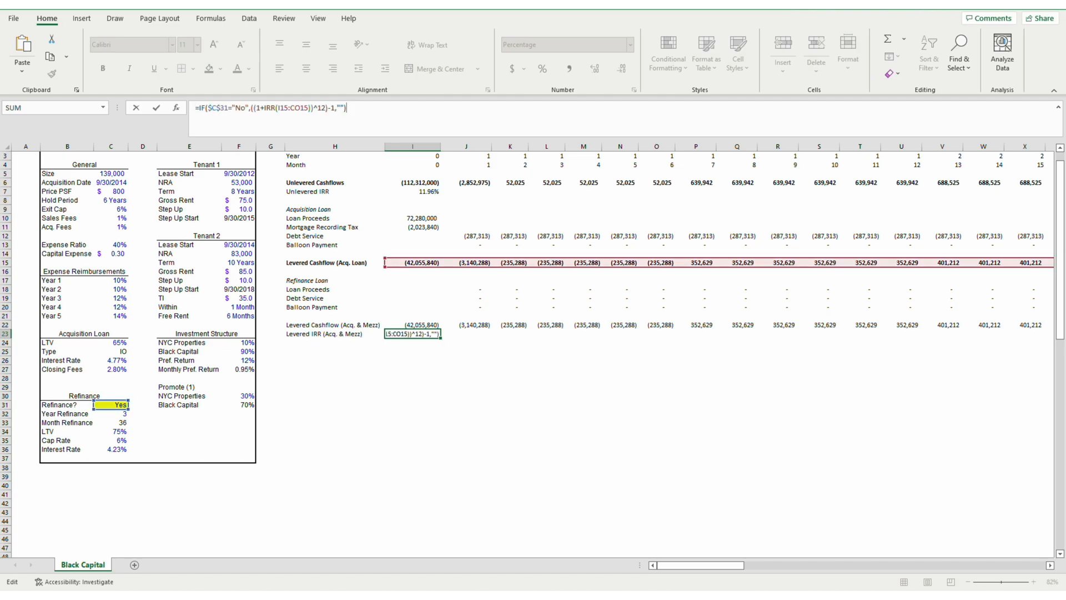
Change the IRR range in the I23 formula to I22:CO22
key(Left)
key(Left)
key(Left)
key(Left)
key(Left)
key(Left)
key(Left)
key(Left)
key(Left)
key(Left)
key(Left)
key(Left)
key(Left)
key(Left)
key(Left)
key(Left)
key(Left)
key(Left)
key(Left)
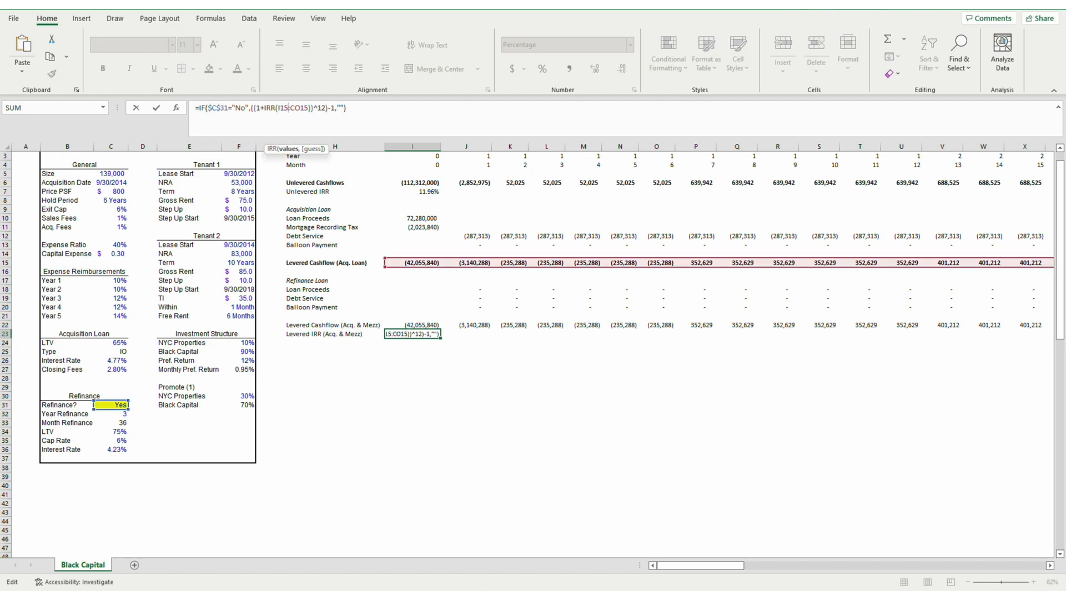
key(Delete)
key(Delete)
text(22)
key(Right)
key(Right)
key(Right)
key(Right)
key(Right)
key(BackSpace)
key(BackSpace)
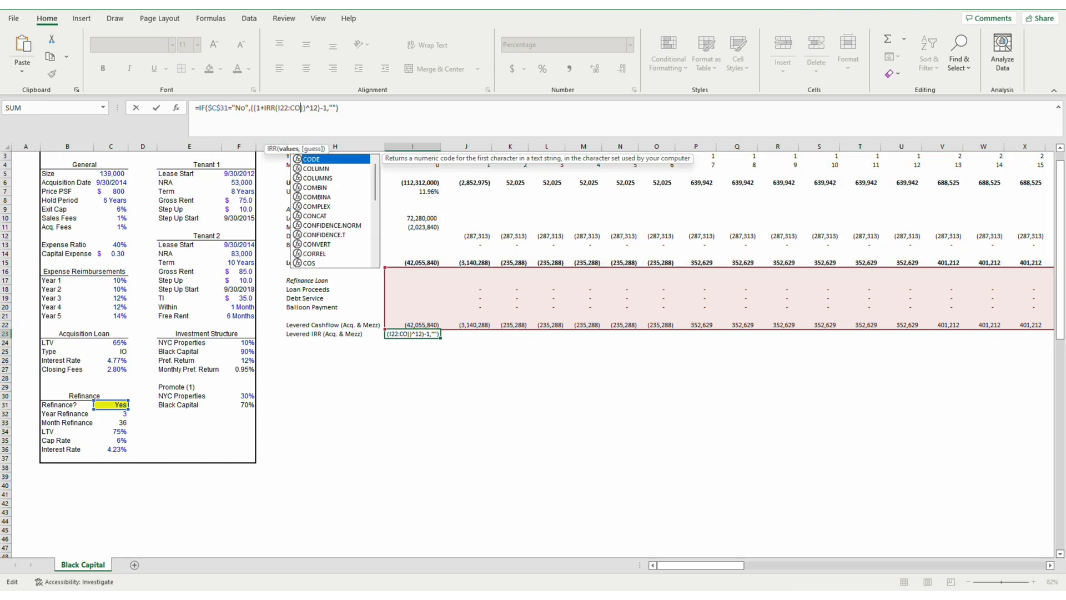
text(22)
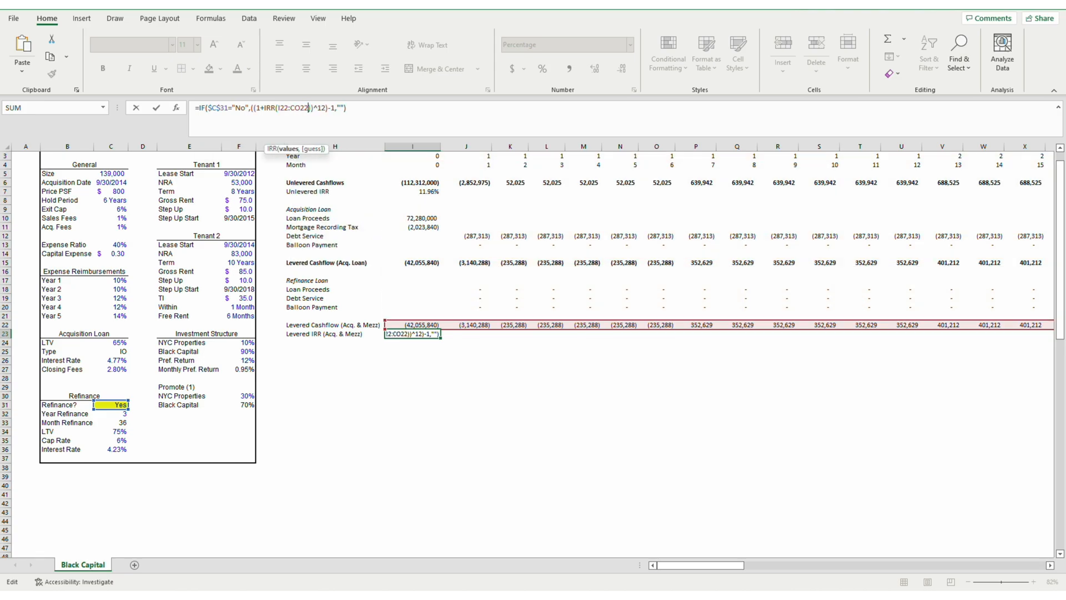
Change the refinance condition in the I23 formula to $C$31="Yes" and commit the formula
key(Left)
key(Left)
key(Left)
key(Left)
key(Left)
key(Left)
key(Left)
key(Left)
key(Left)
key(Left)
key(Left)
key(Left)
key(Left)
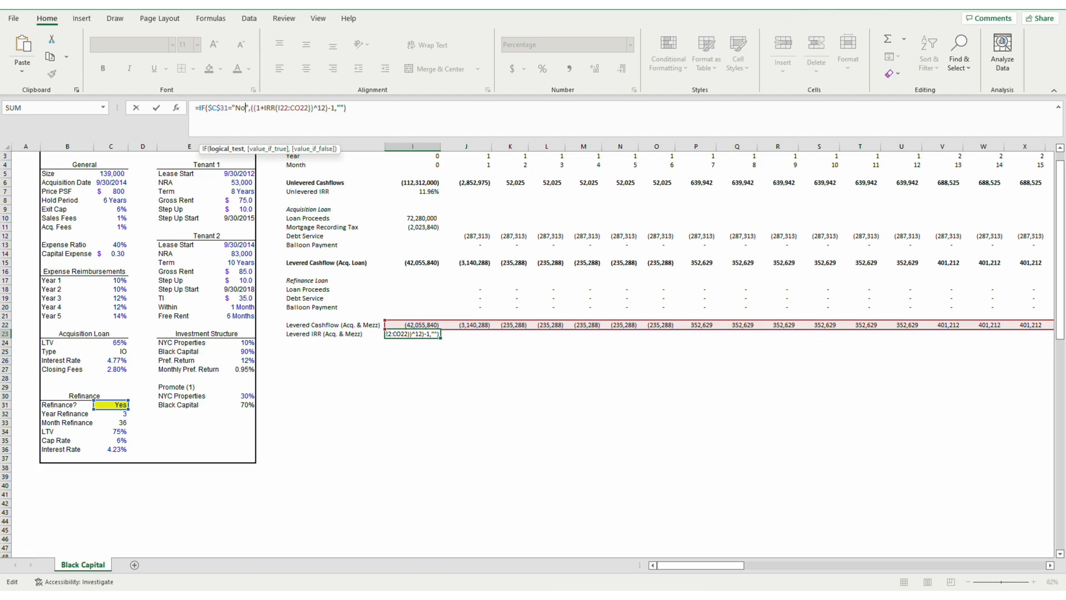
key(BackSpace)
key(BackSpace)
text(Yes)
key(ctrl+Return)
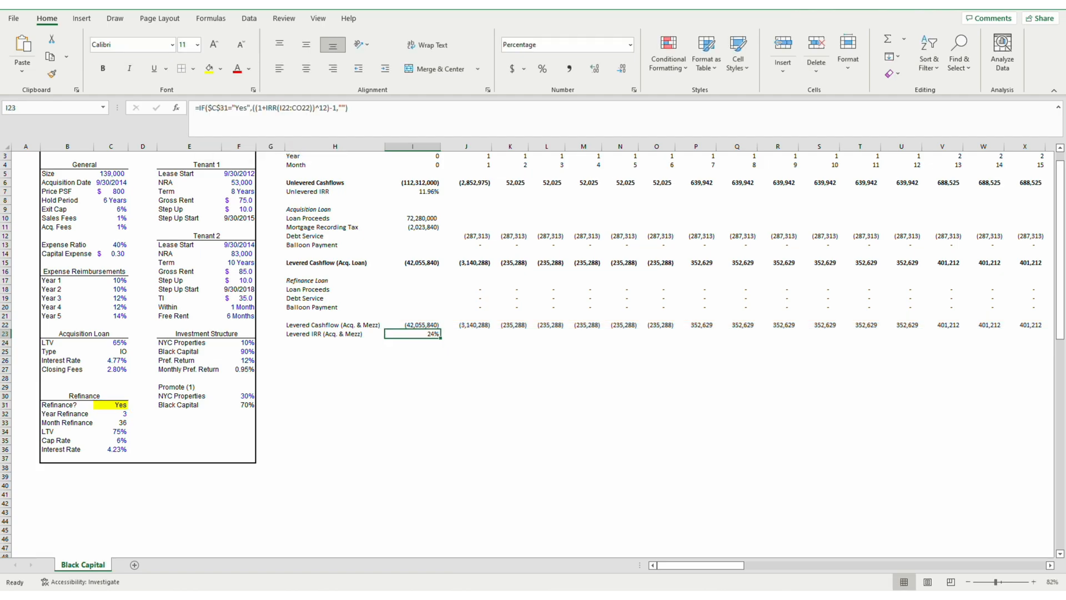
Format the levered IRR in I23 to show two decimal places
key(alt)
key(0)
key(alt+h)
key(0)
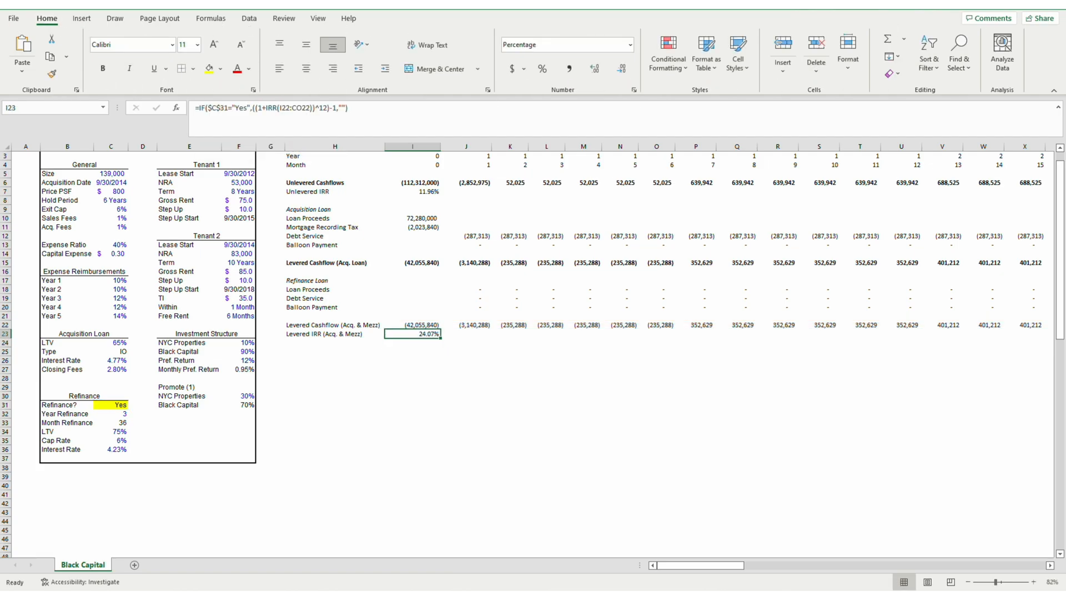